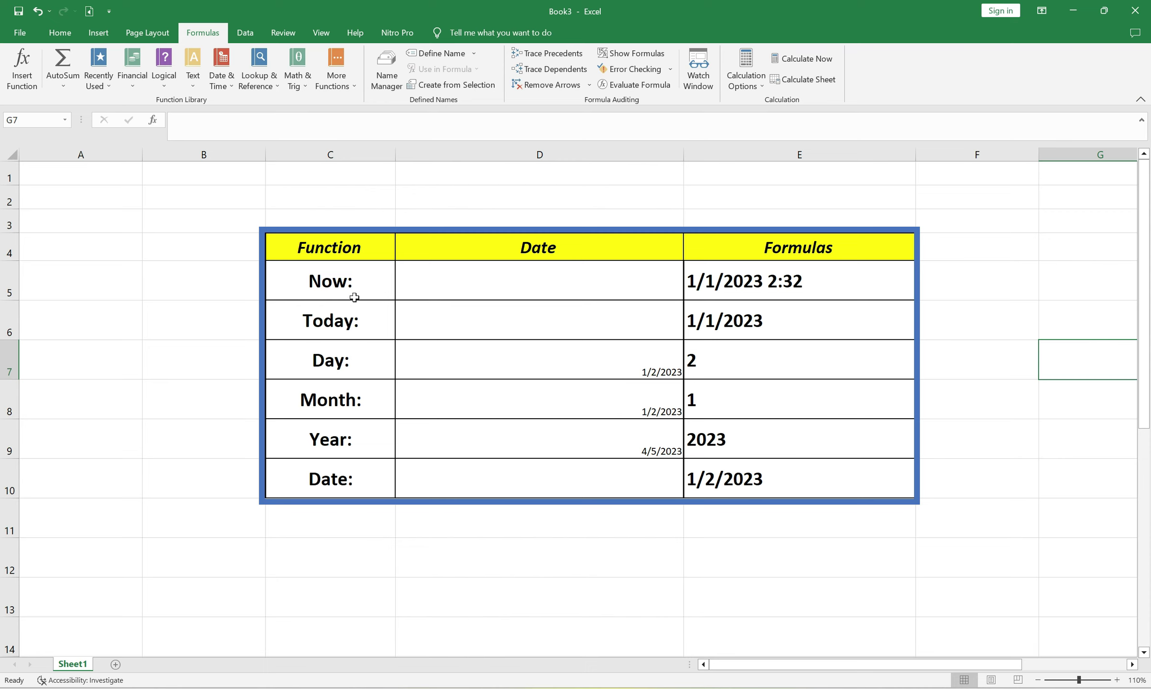
Replace E5's formula with =NOW(), so the Now row shows 1/1/2023 2:37
left_click(346, 283)
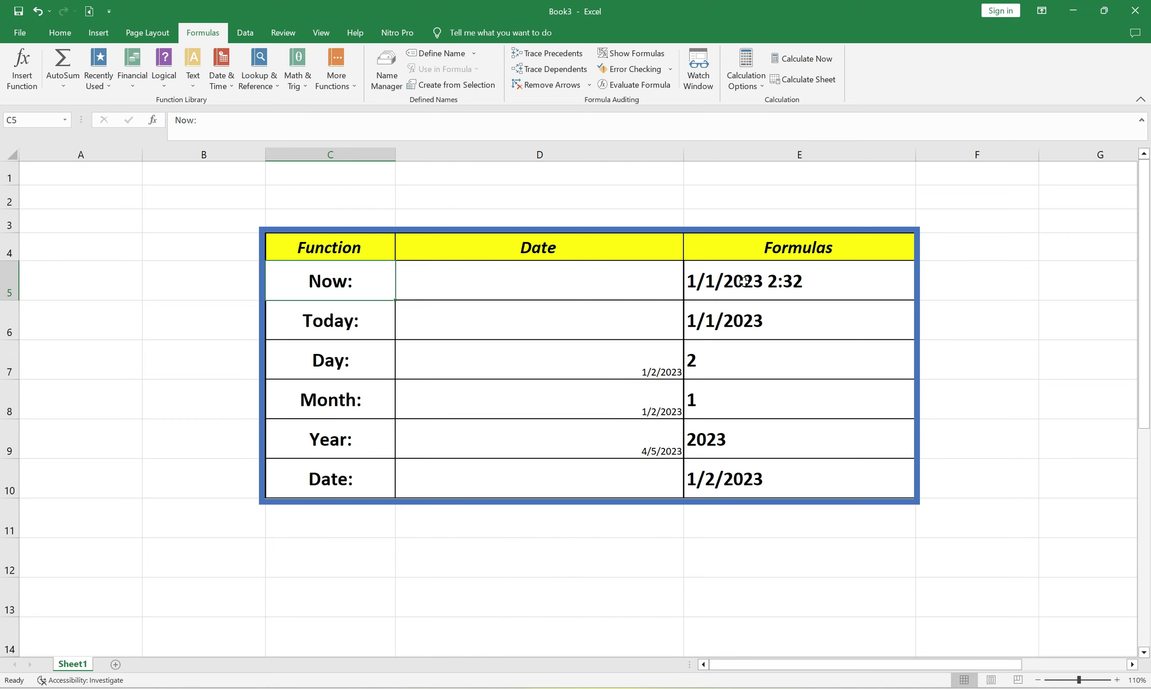
left_click(817, 273)
double_click(816, 273)
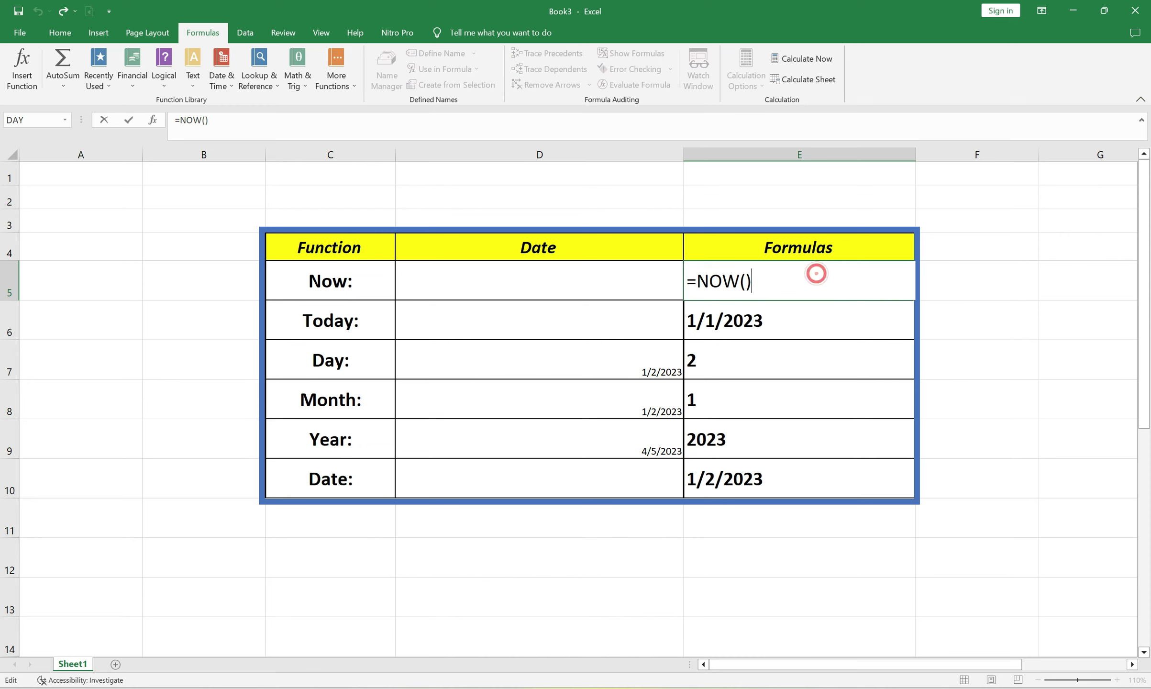
key("BackSpace")
key("BackSpace")
key("BackSpace")
key("BackSpace")
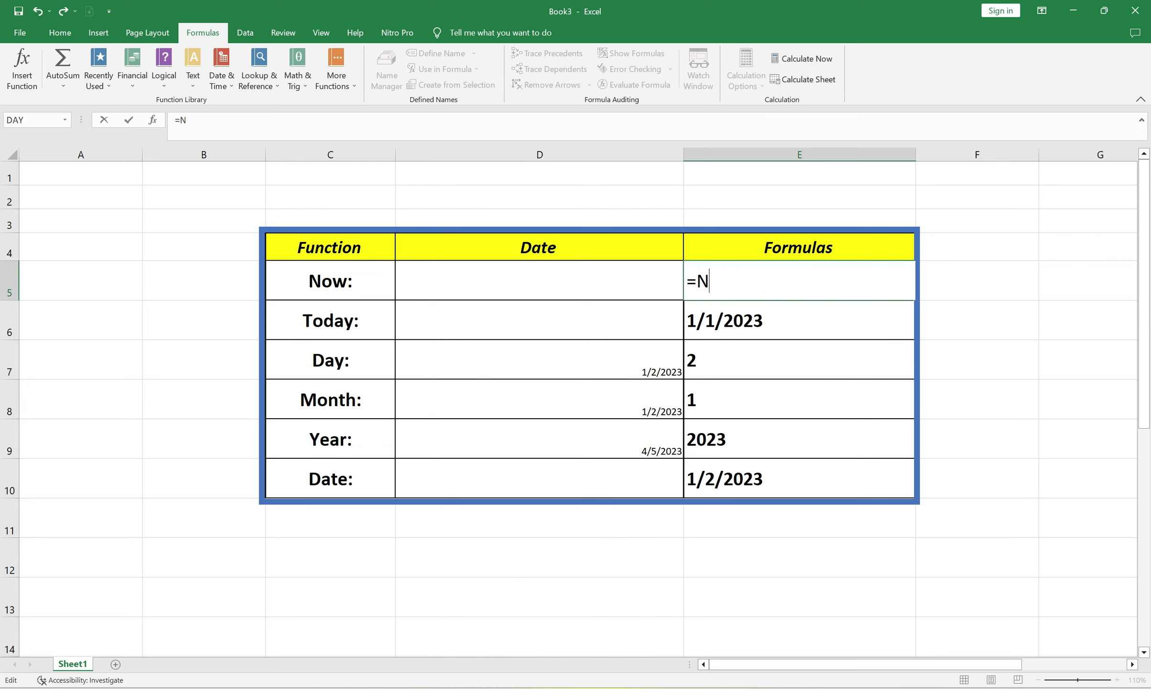
key("BackSpace")
key("BackSpace")
type("=")
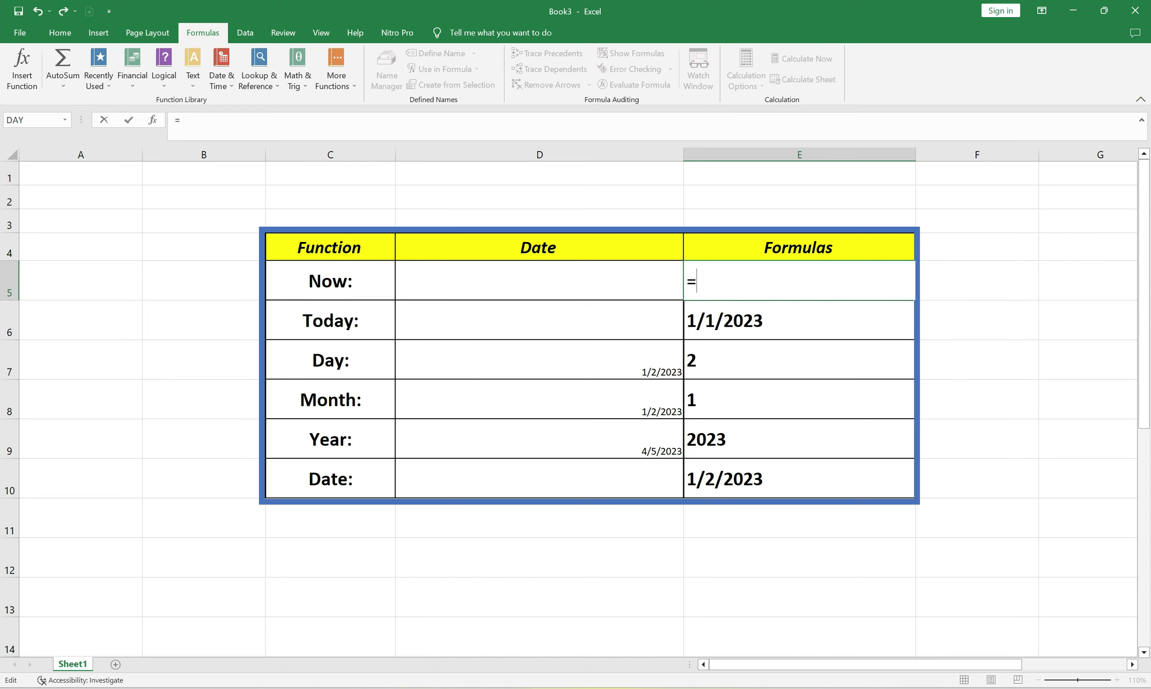
type("No")
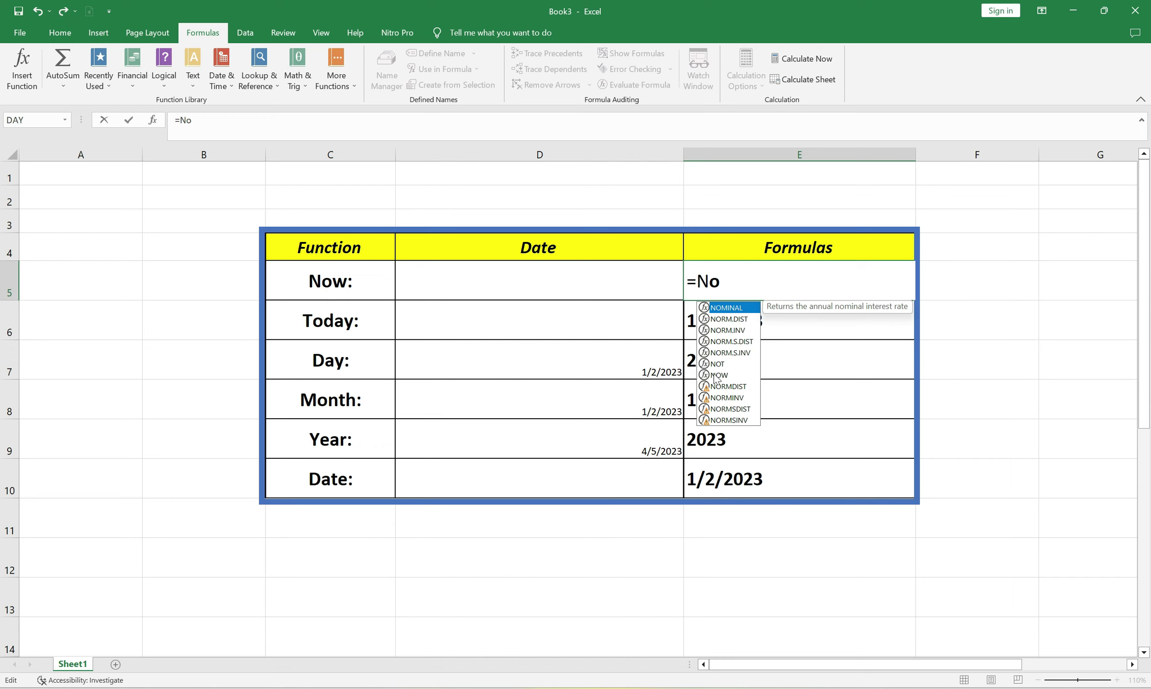
left_click(720, 377)
double_click(721, 376)
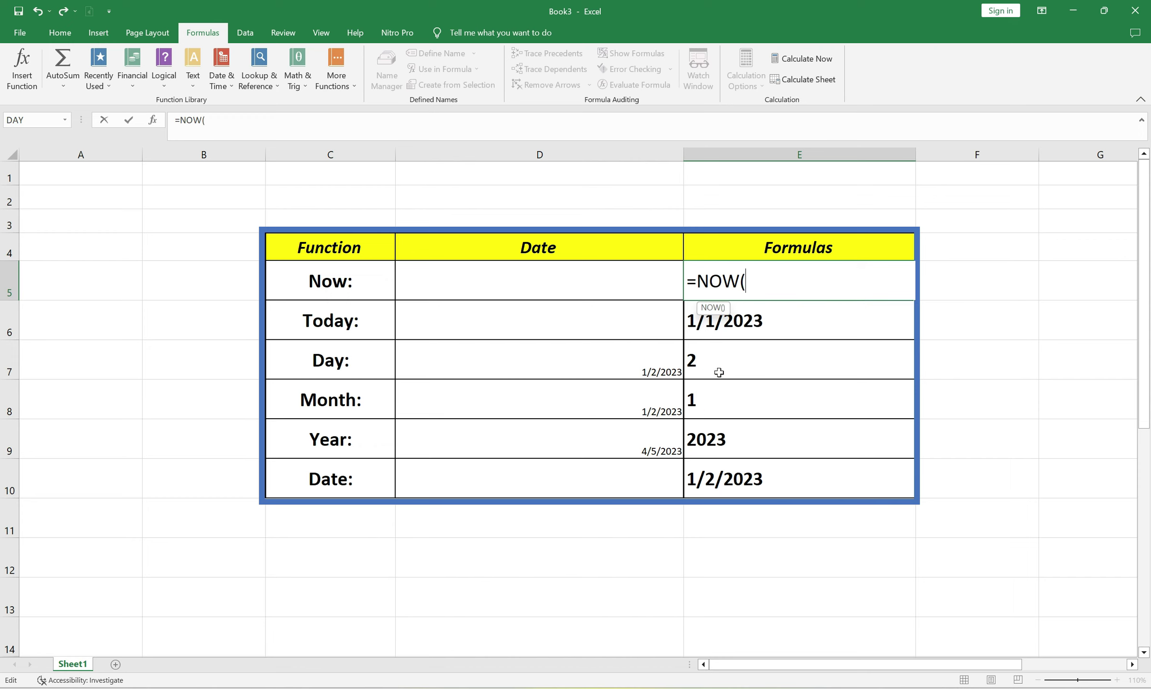
type(")")
key("Return")
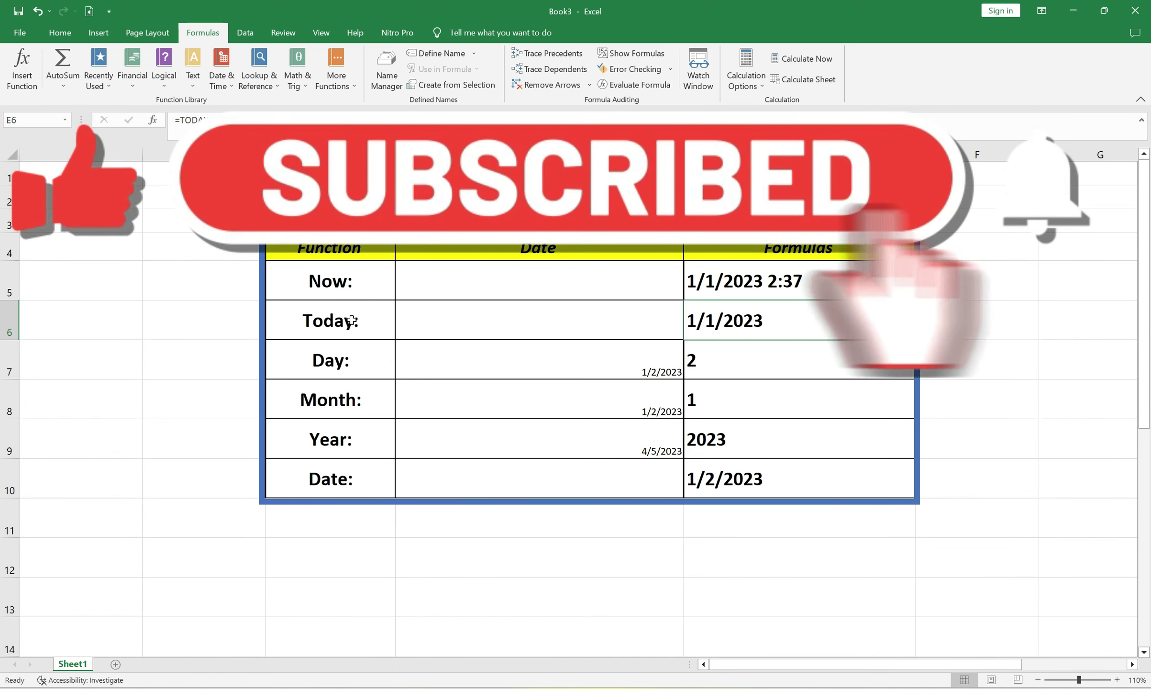
Replace E6's formula with =TODAY() so the Today row returns 1/1/2023
left_click(331, 321)
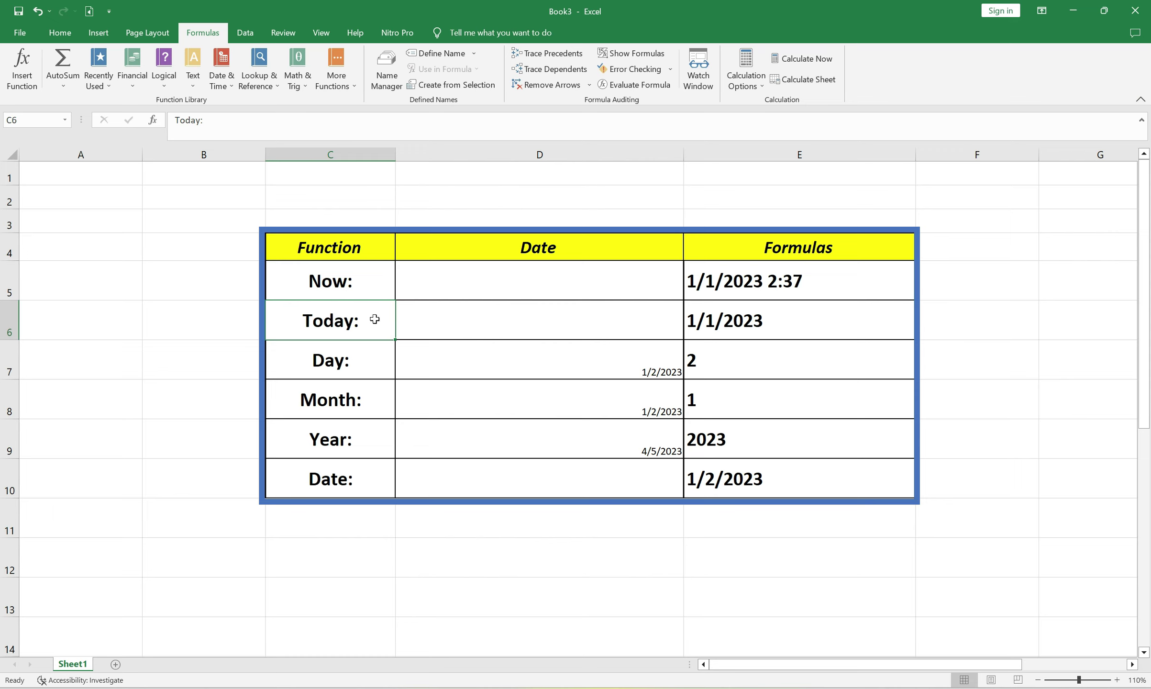
double_click(790, 325)
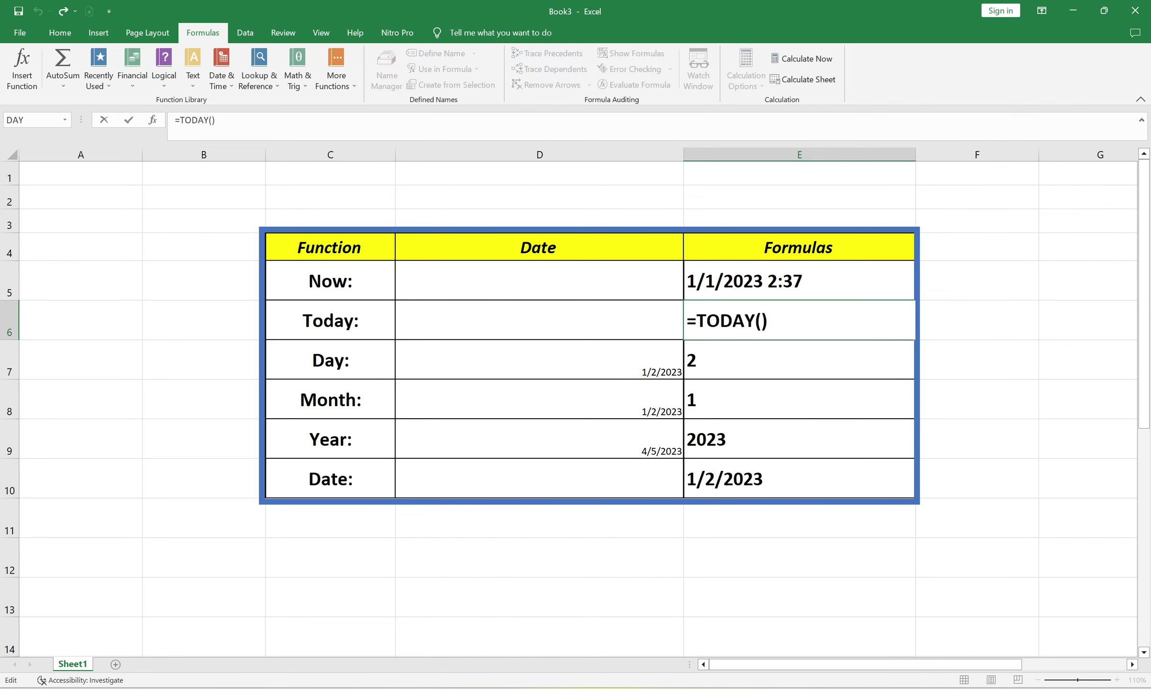
key("BackSpace")
key("BackSpace")
key("BackSpace")
key("BackSpace")
key("BackSpace")
key("BackSpace")
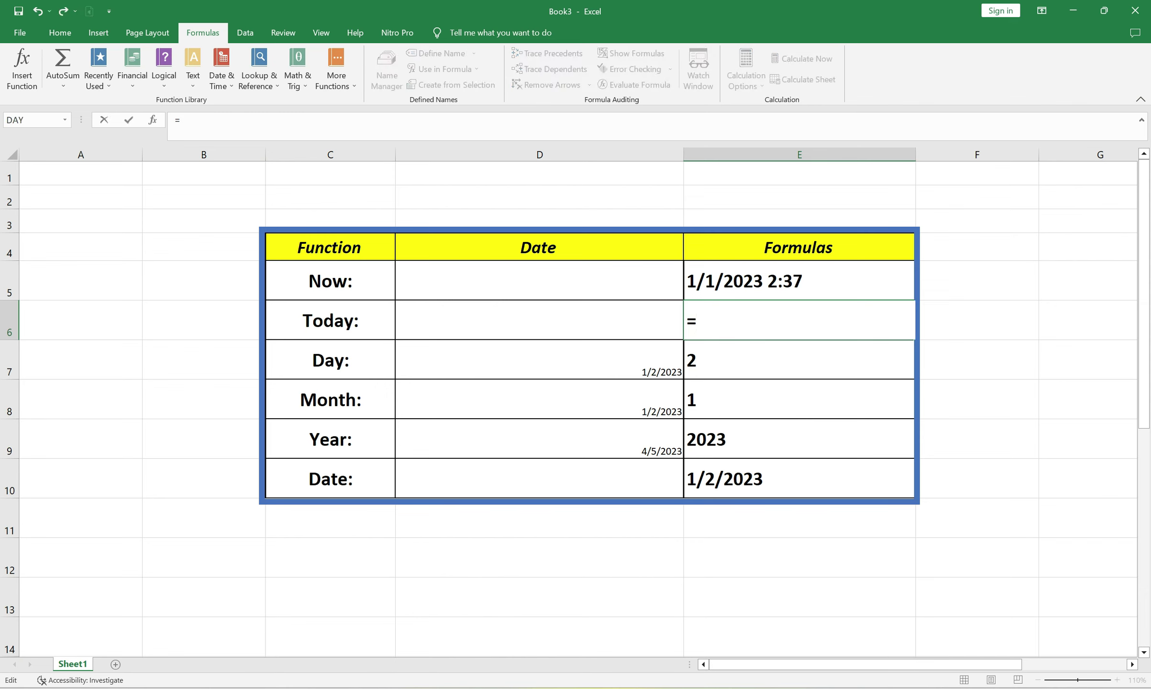
type("To")
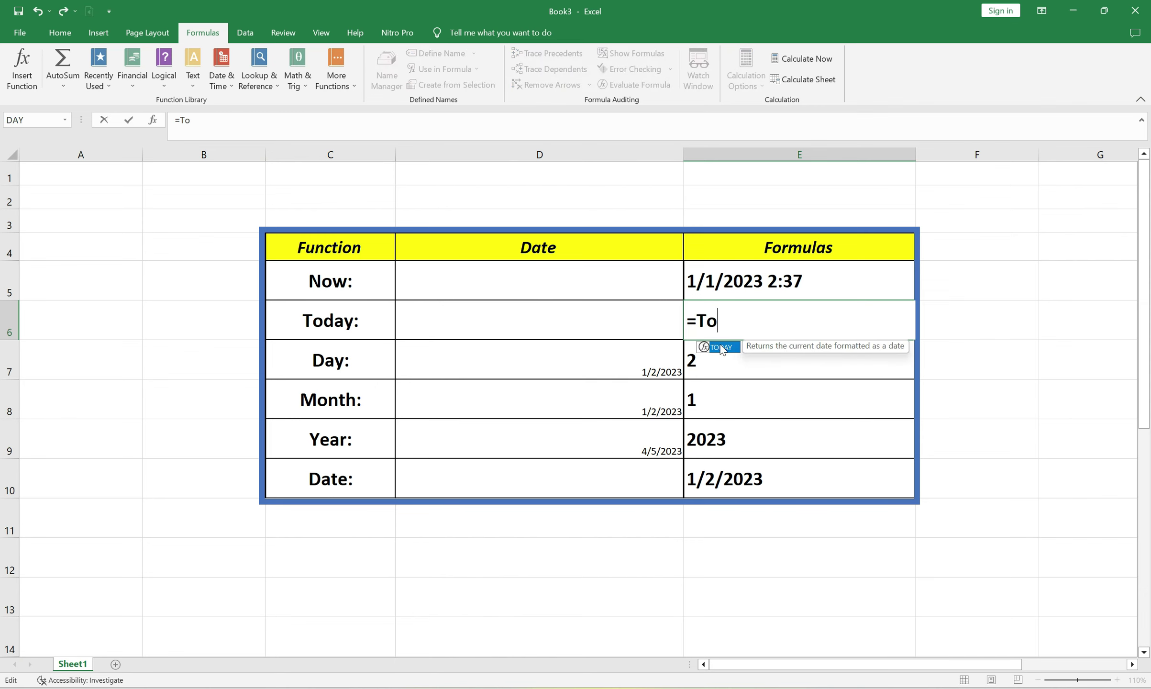
double_click(720, 348)
type(")")
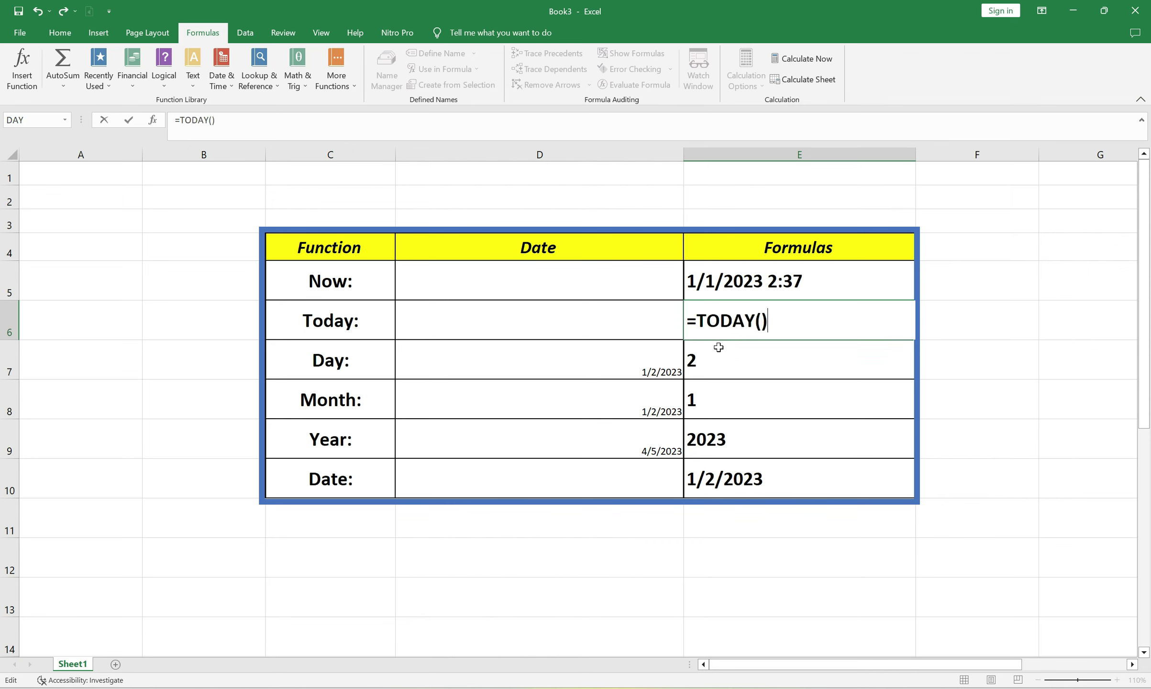
key("Return")
left_click(720, 333)
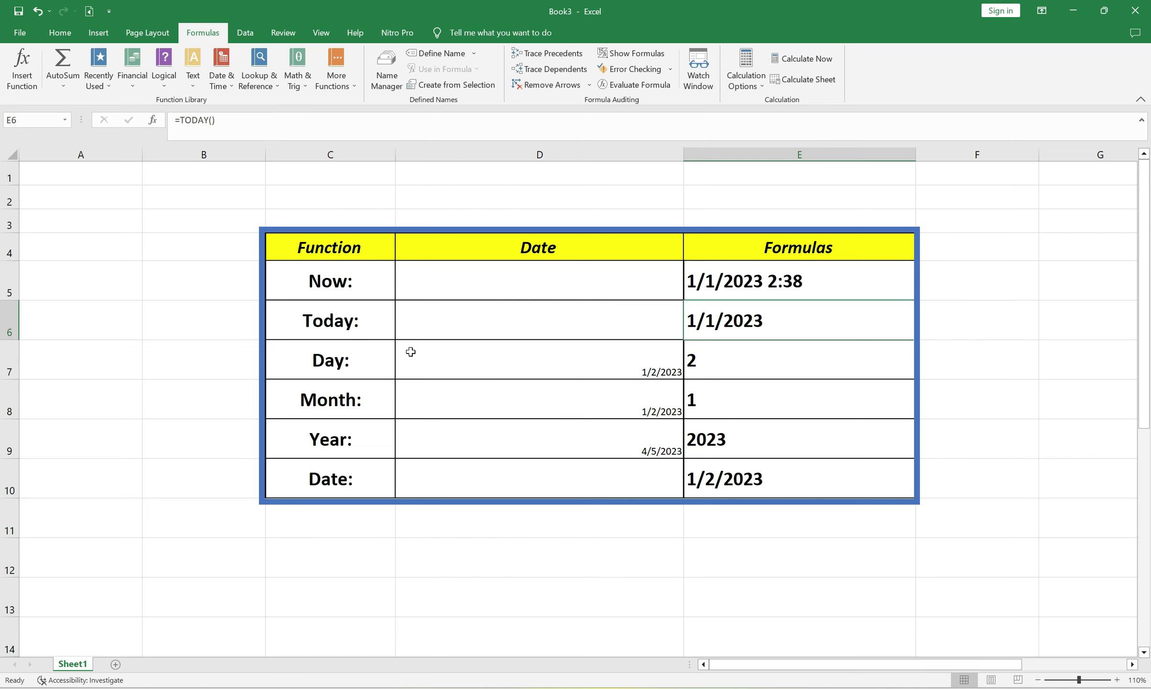
Select the dates in D7:D9 and centre them vertically and horizontally
left_click(555, 348)
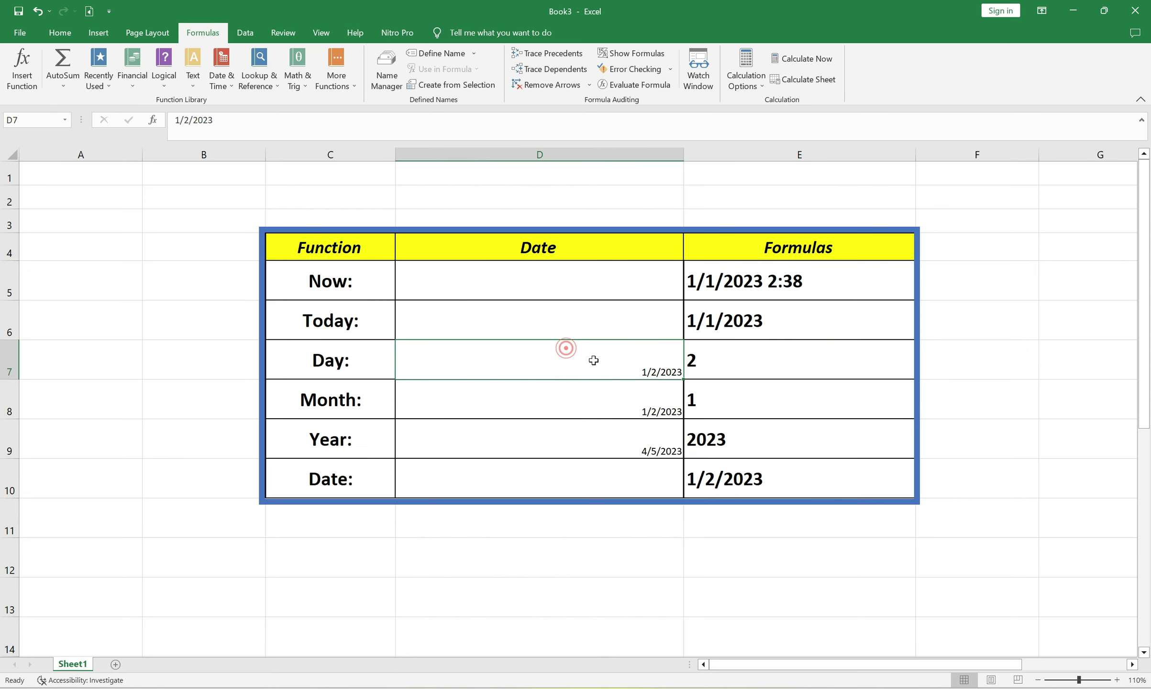
left_click_drag(600, 367, 601, 434)
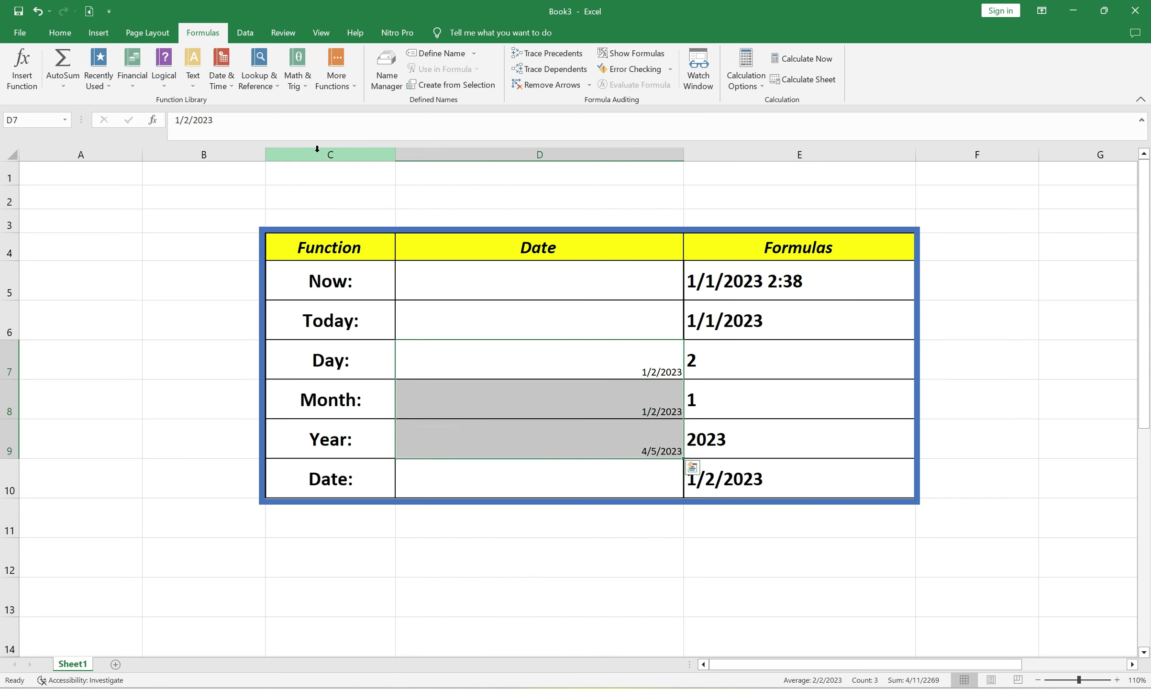
left_click(61, 33)
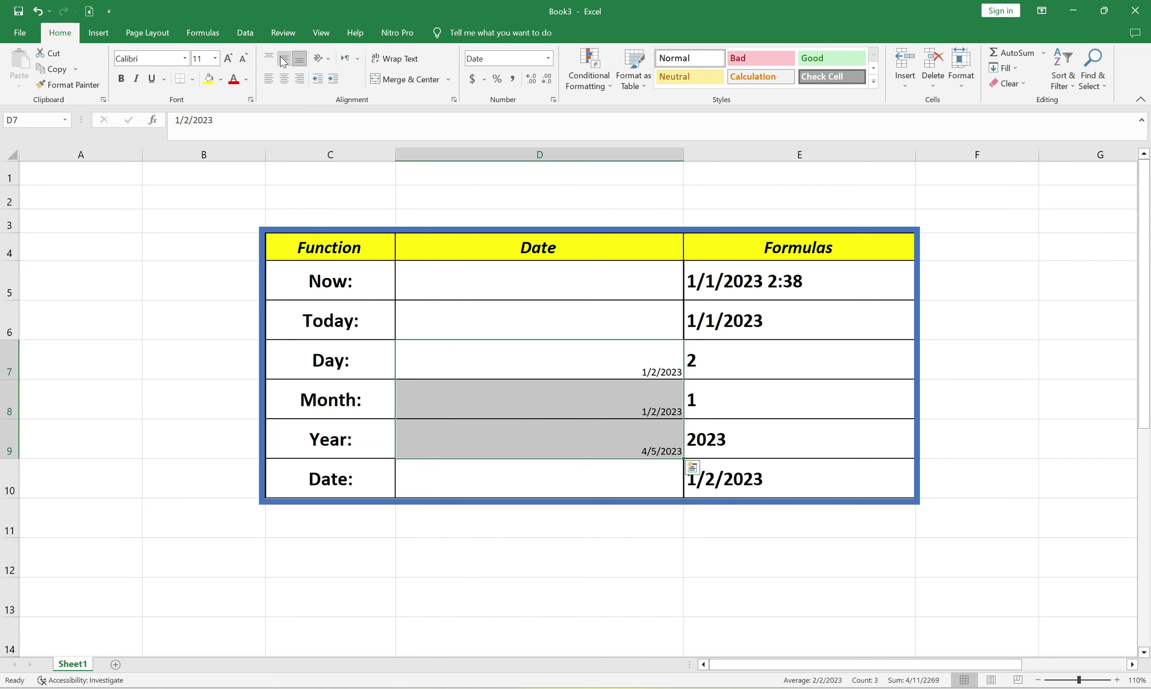
left_click(284, 58)
left_click(282, 78)
Adjust the font of the D7:D9 dates to size 20 and review each date
left_click(228, 58)
left_click(227, 58)
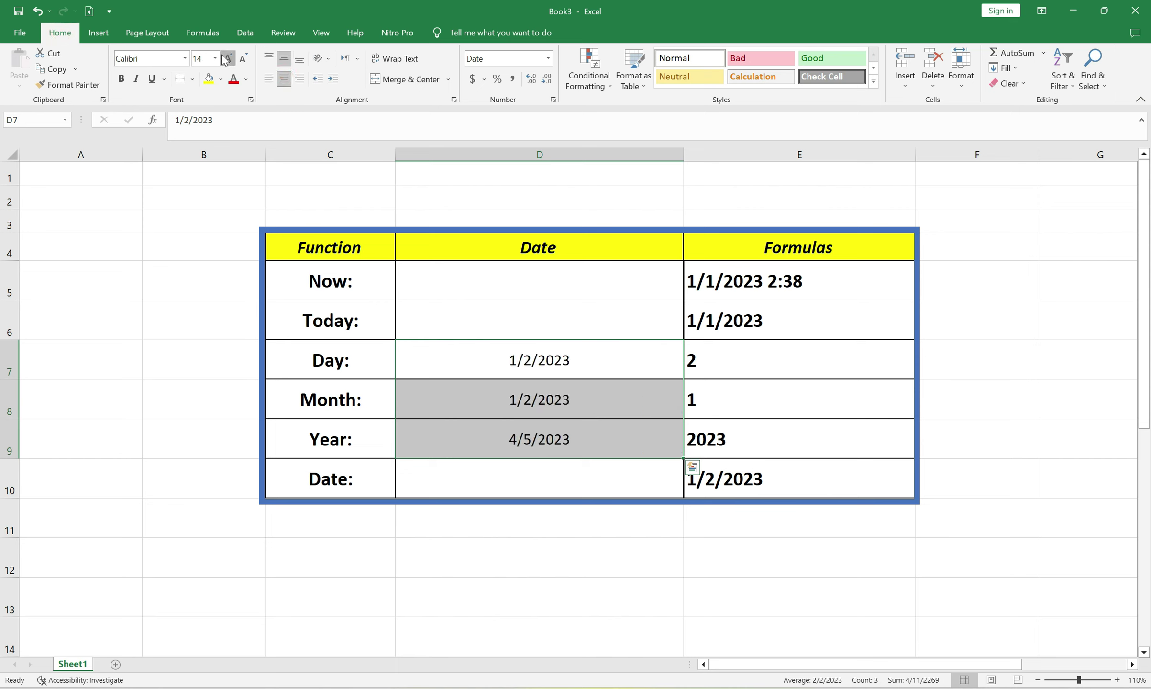
left_click(228, 58)
left_click(227, 58)
left_click(227, 58)
left_click(228, 57)
left_click(511, 354)
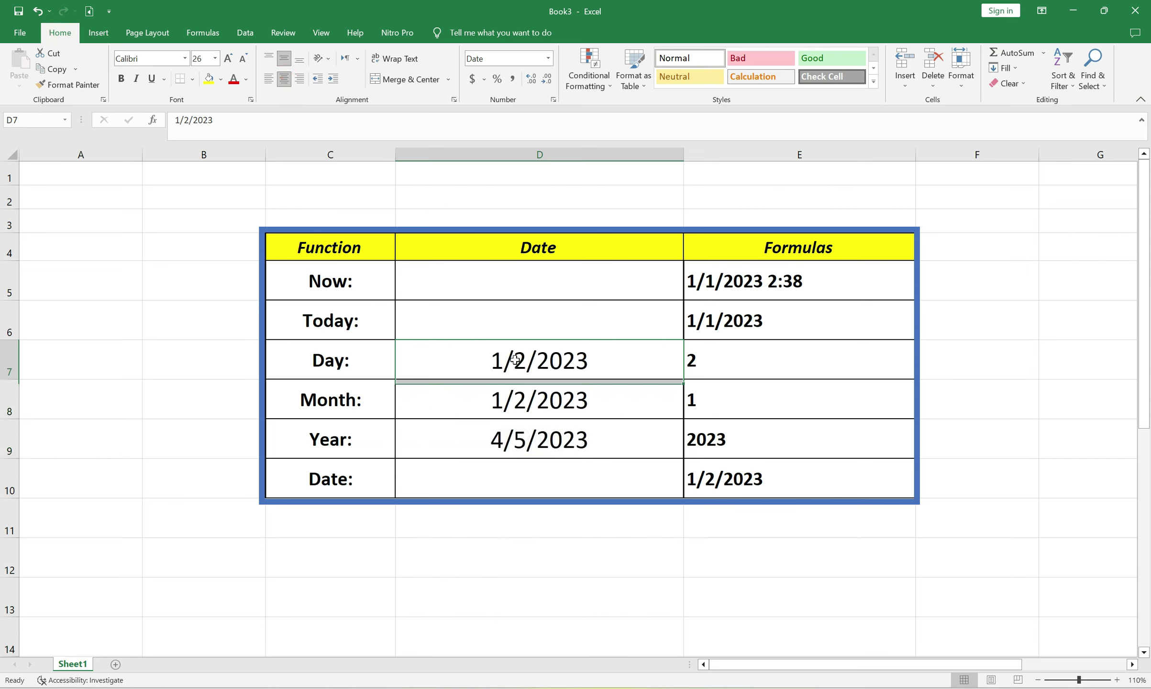
key("shift+Down")
key("shift+Down")
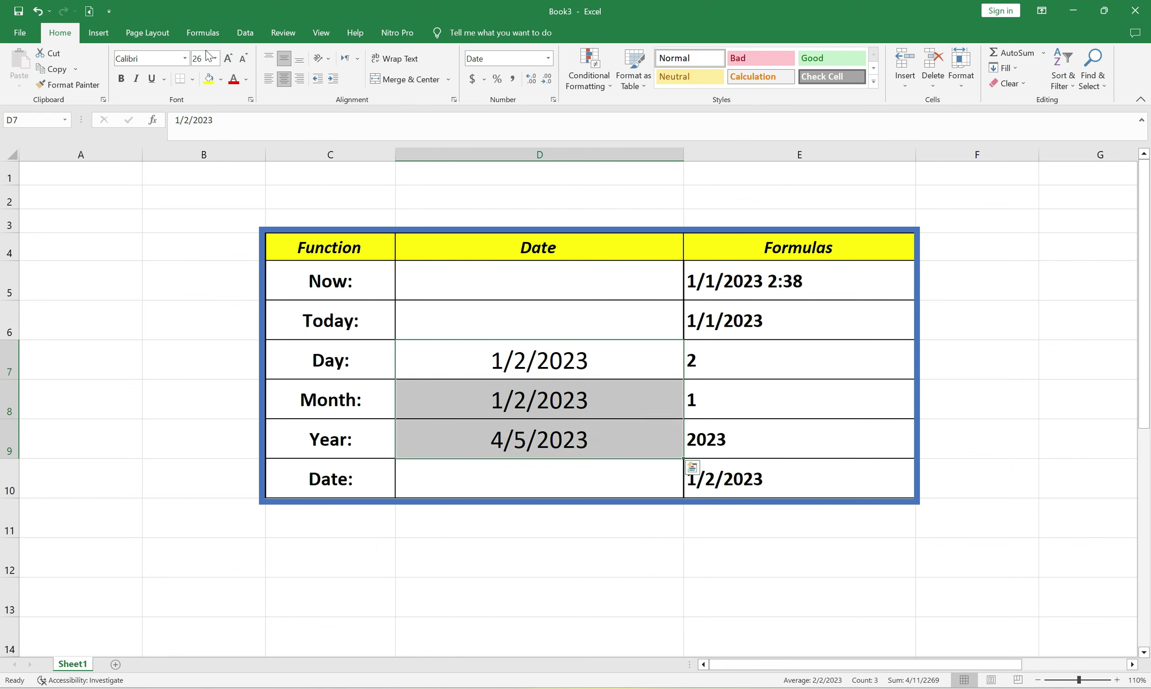
left_click(244, 58)
left_click(244, 58)
left_click(244, 58)
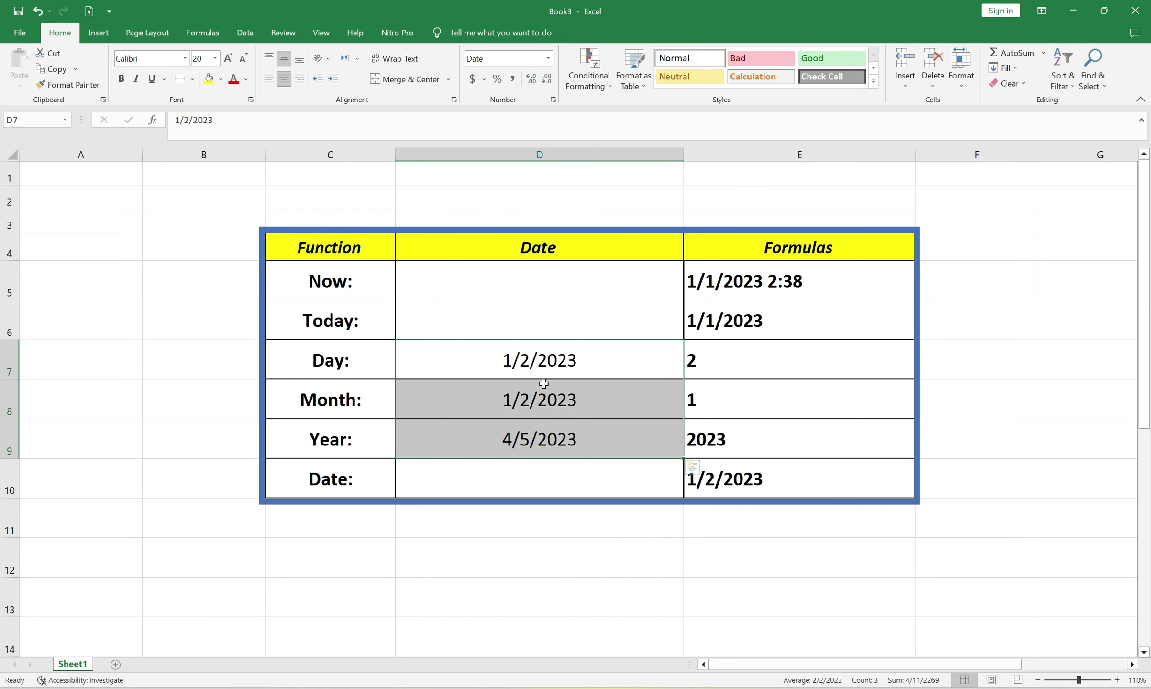
left_click(555, 358)
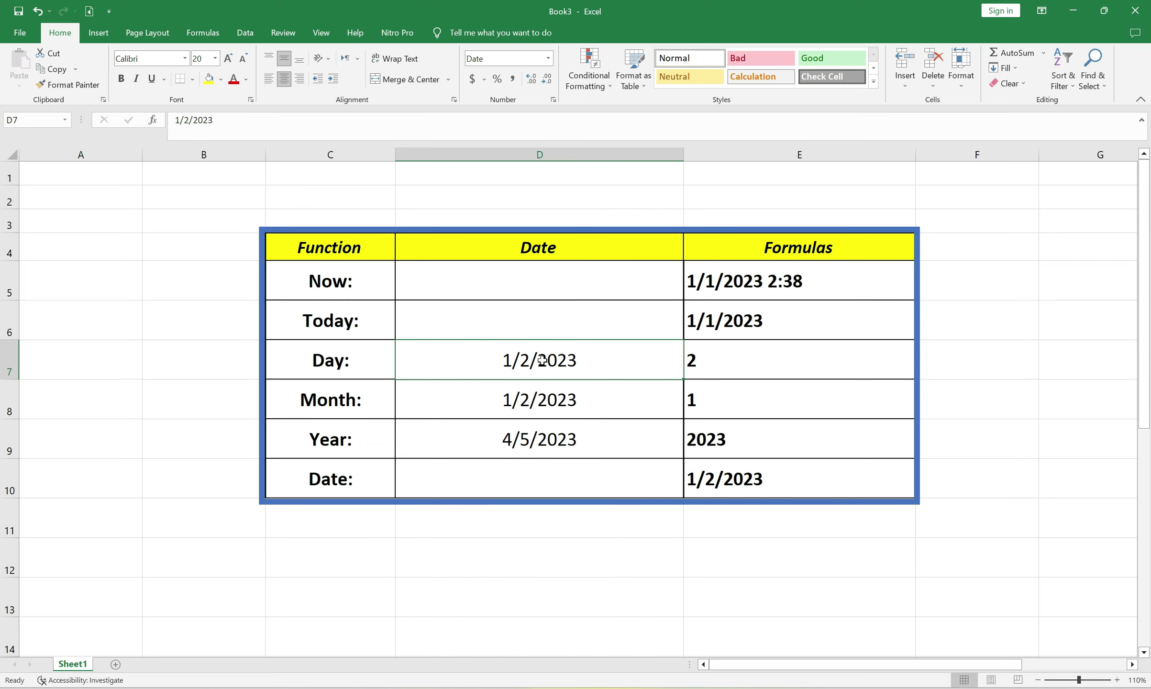
left_click(519, 400)
left_click(519, 436)
left_click(514, 364)
Rebuild E7 as =DAY(D7), returning 2
left_click(727, 365)
double_click(788, 367)
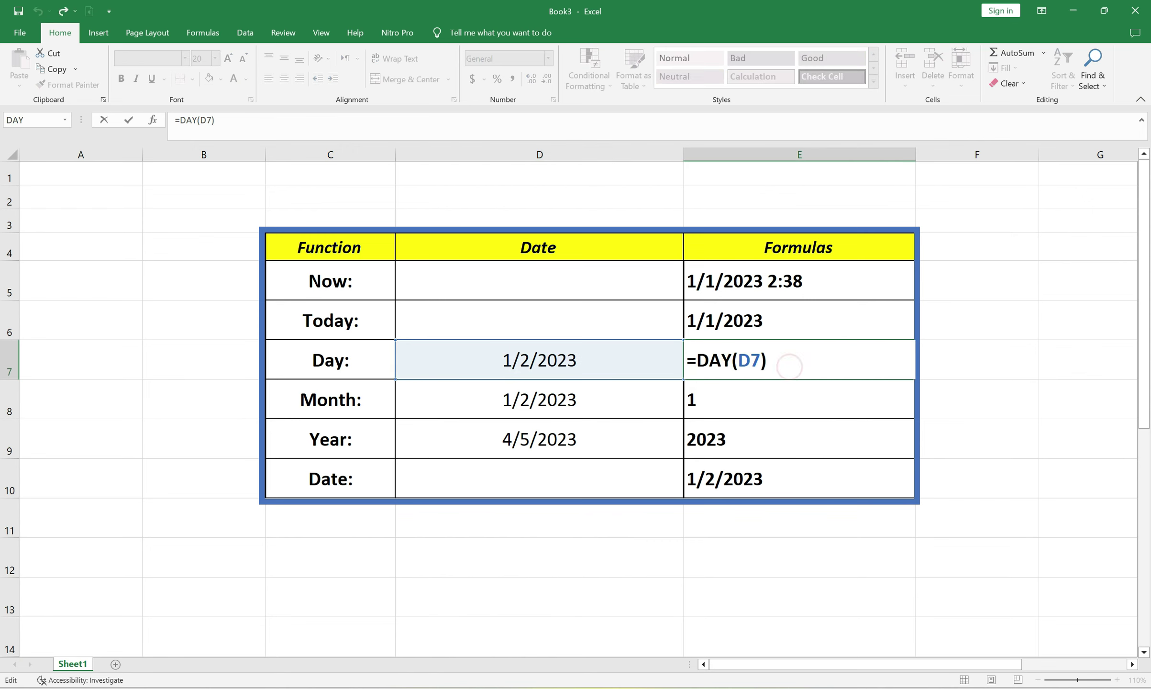
key("BackSpace")
key("BackSpace")
key("BackSpace")
key("BackSpace")
key("BackSpace")
key("BackSpace")
type("=")
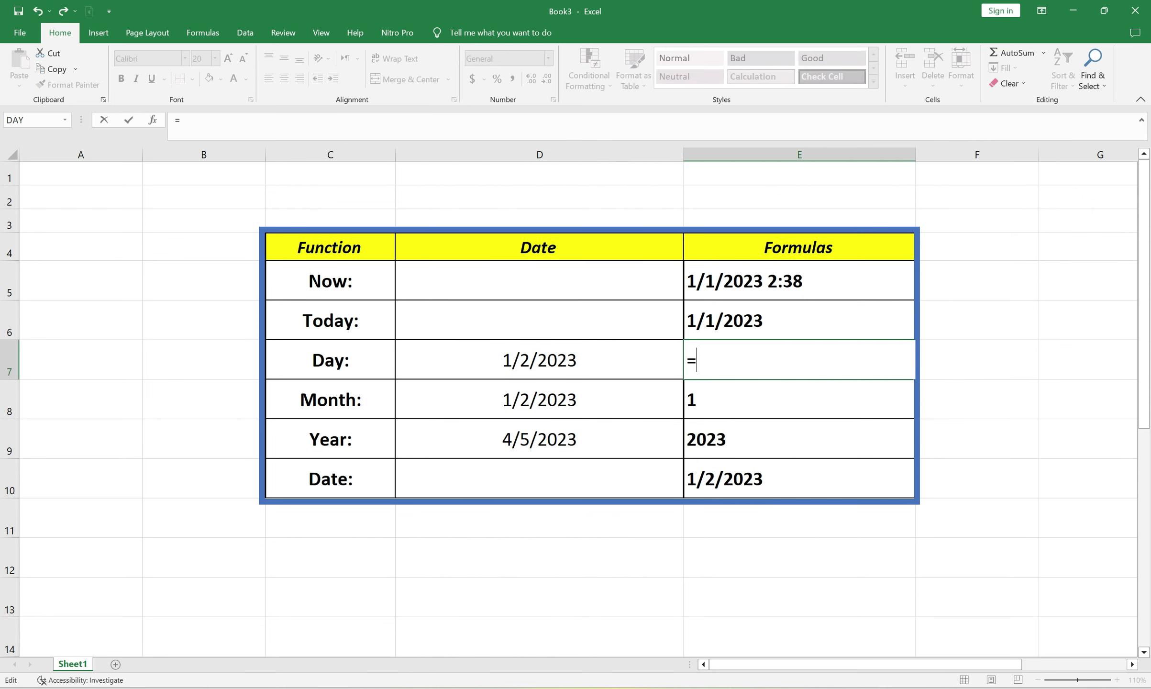
type("Day")
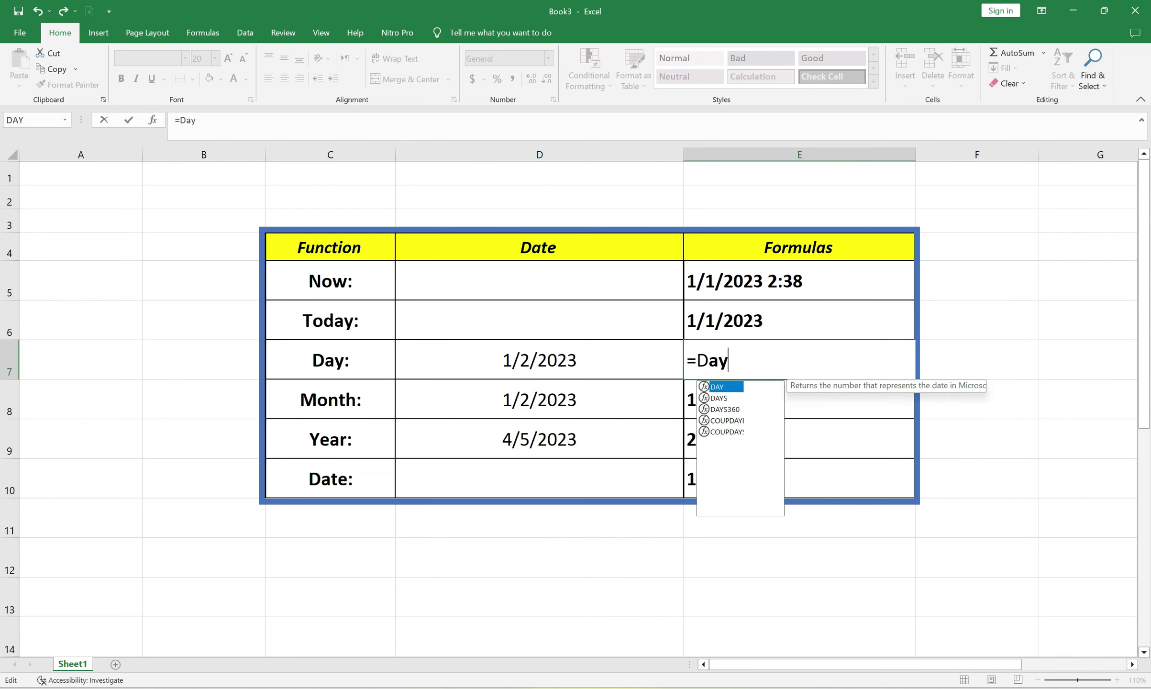
double_click(727, 388)
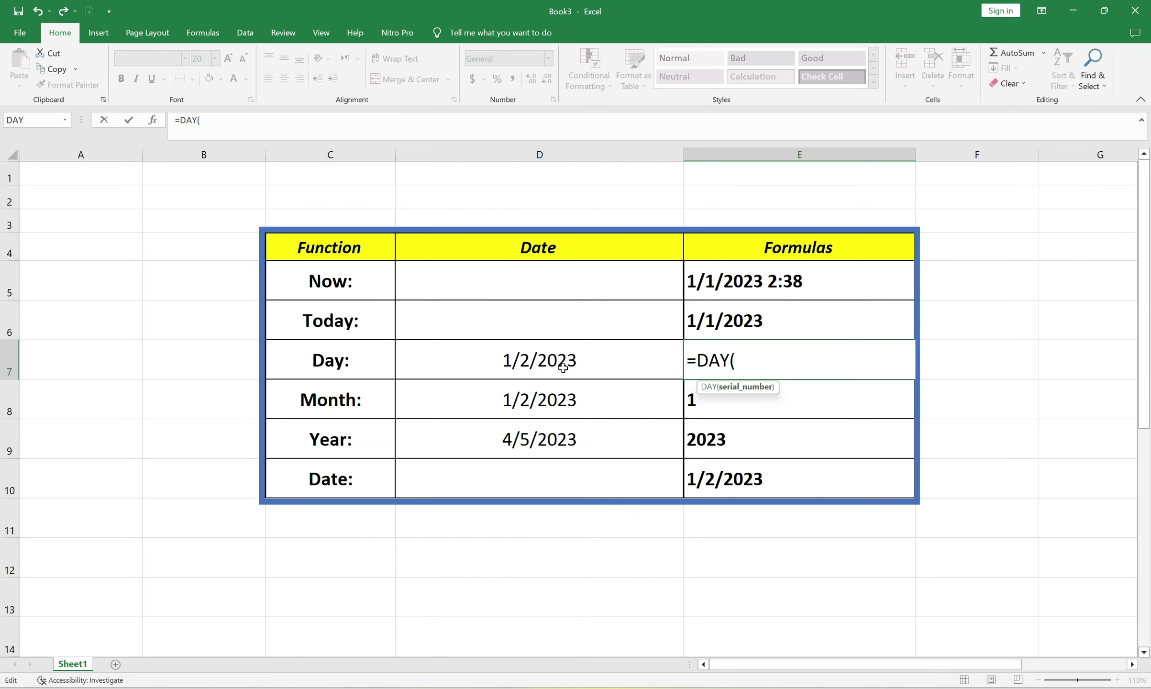
left_click(527, 359)
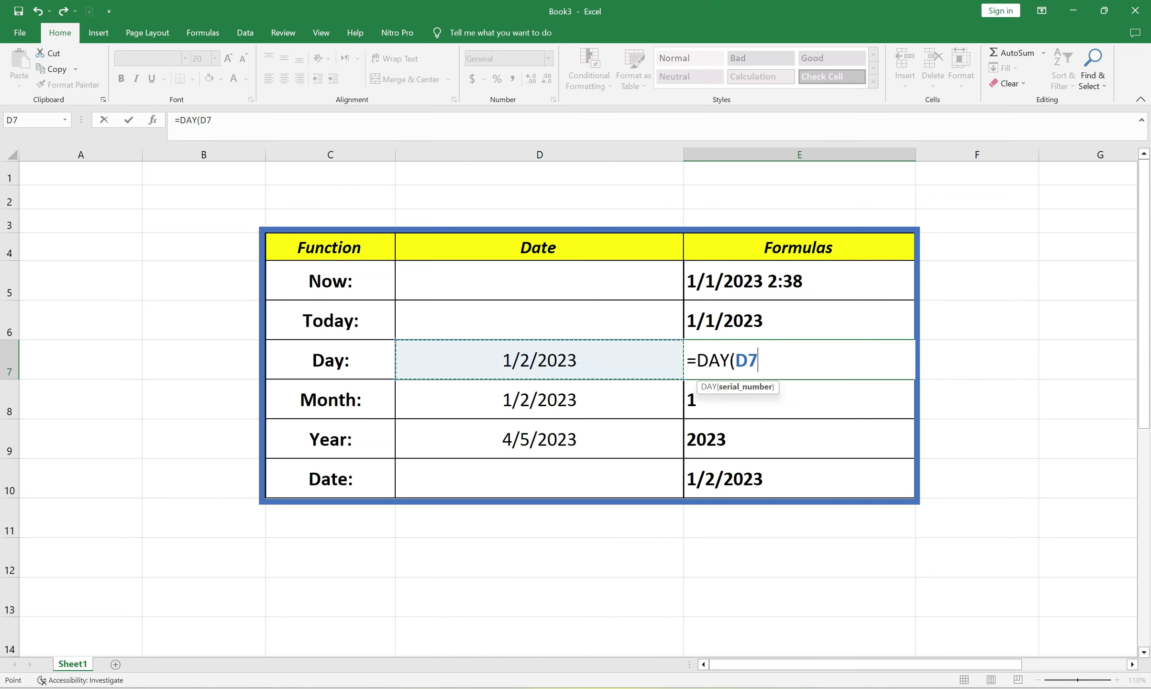
type(")")
key("Return")
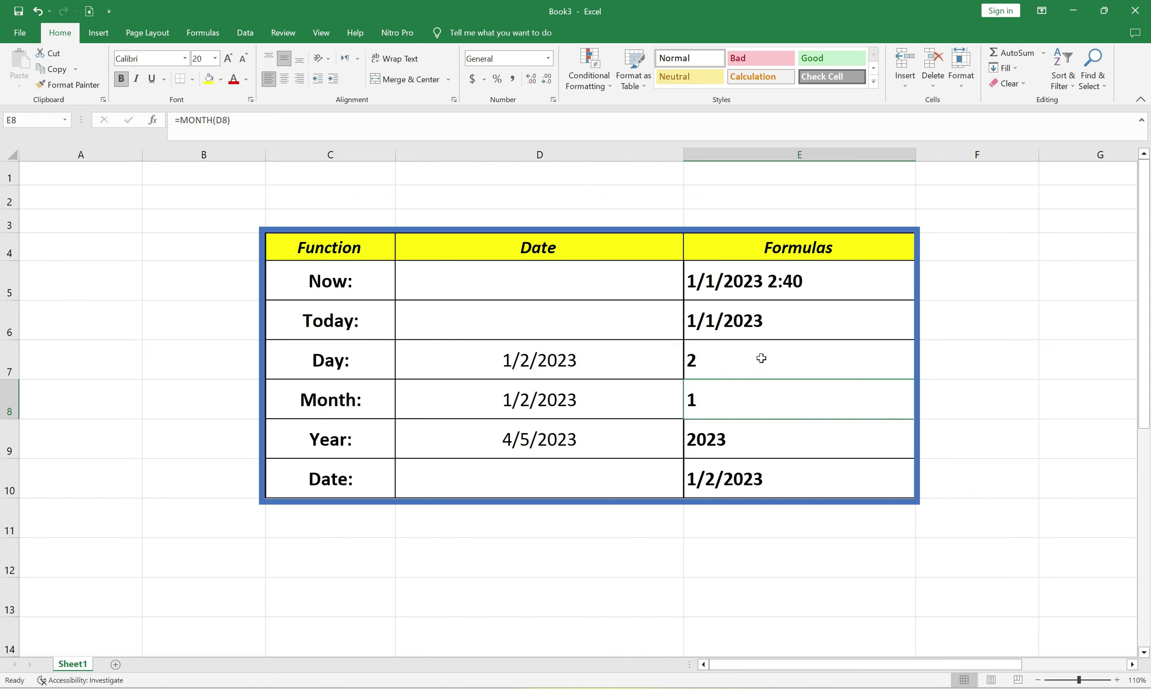
left_click(726, 360)
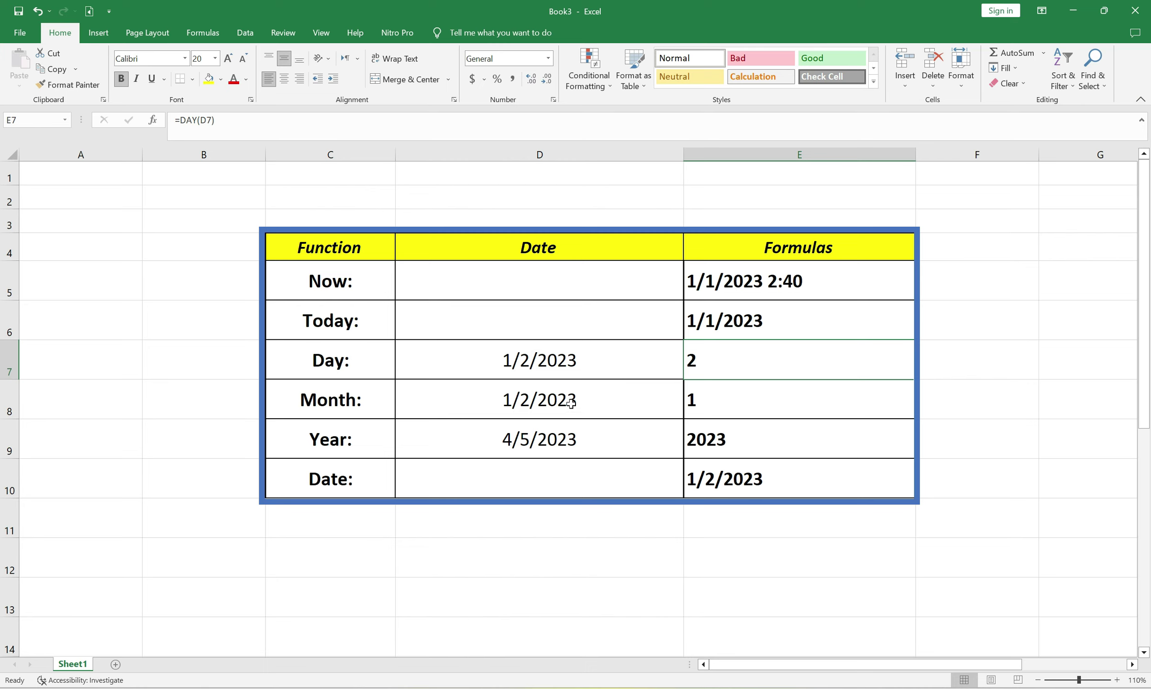
Rebuild E8 as =MONTH(D8) returning 1, and re-confirm E9's =YEAR(D9) returning 2023
double_click(740, 401)
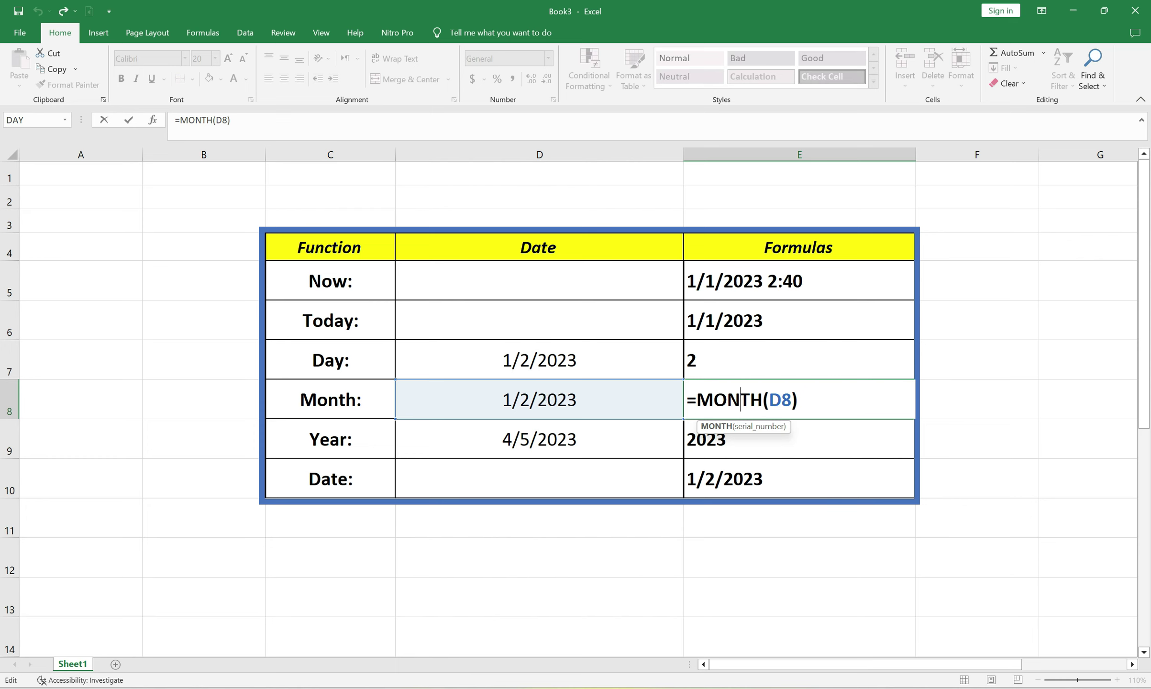
key("BackSpace")
key("BackSpace")
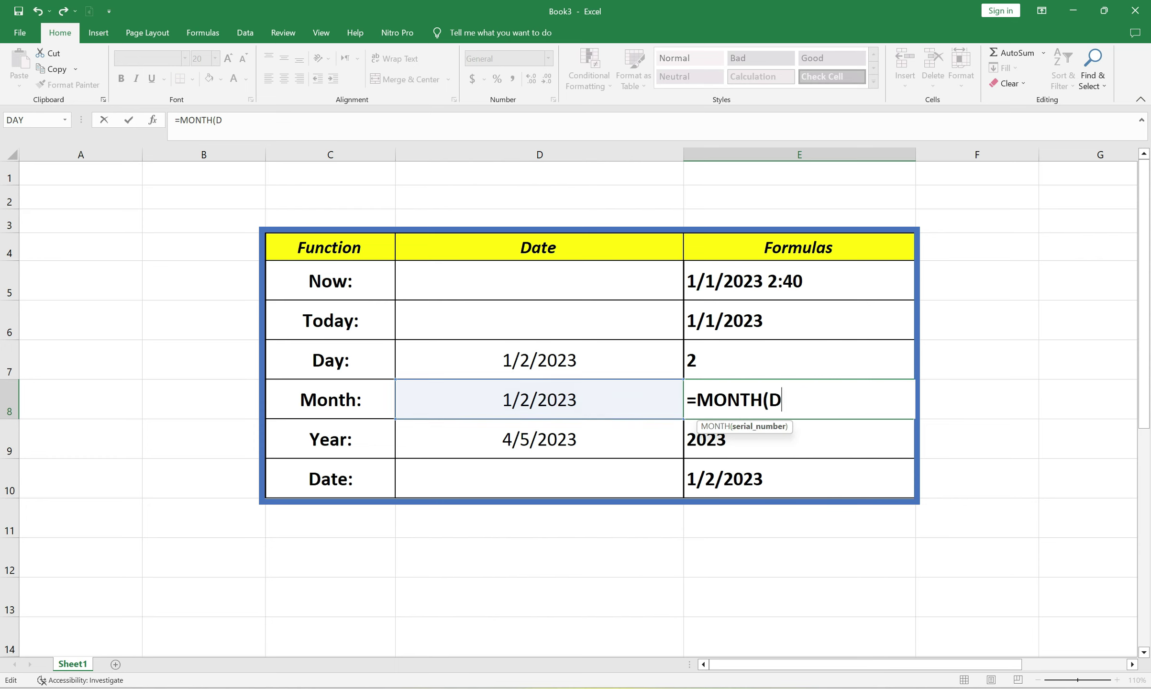
key("BackSpace")
key("BackSpace")
key("BackSpace")
key("BackSpace")
key("BackSpace")
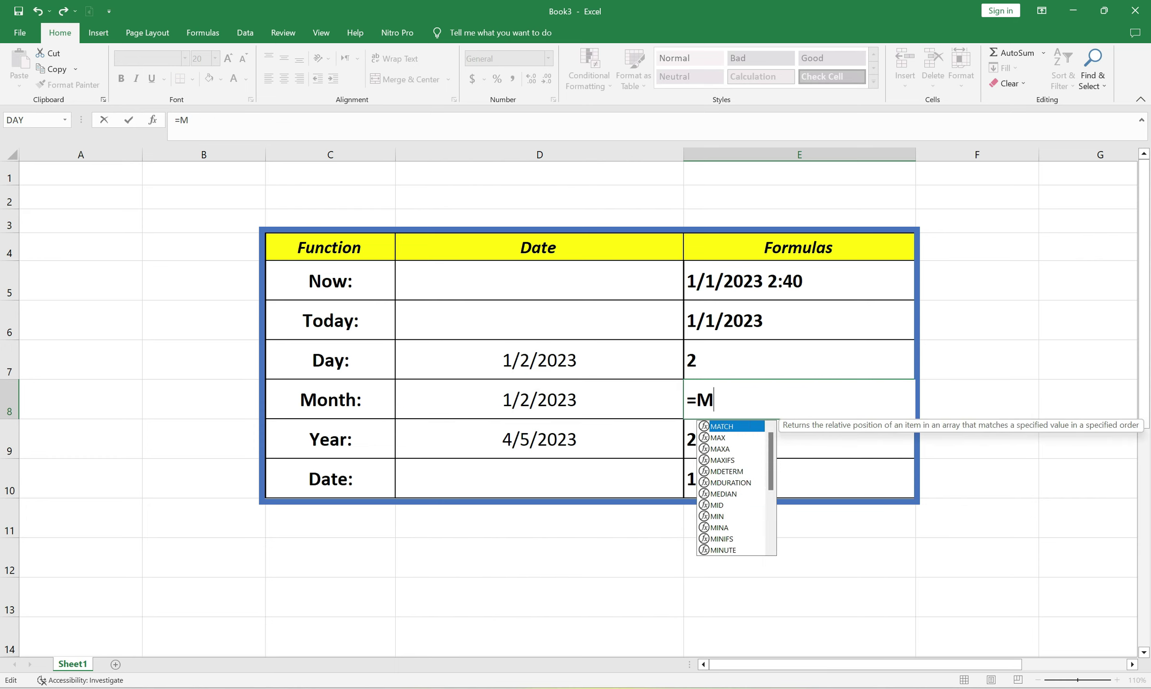
type("on")
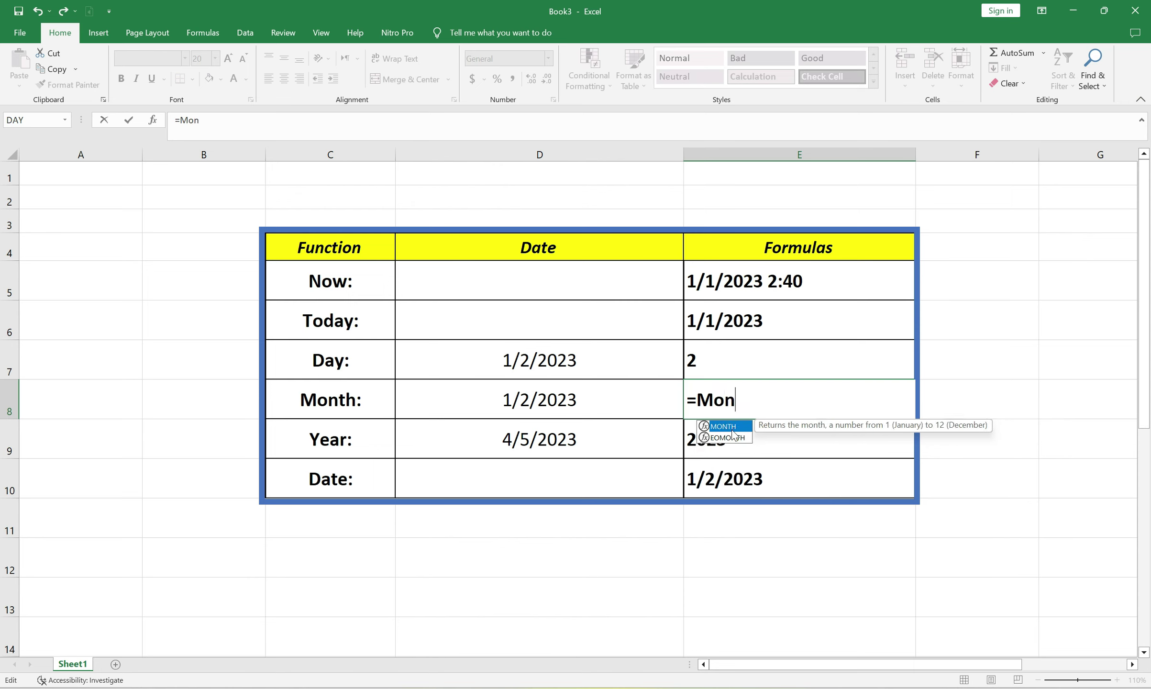
double_click(732, 430)
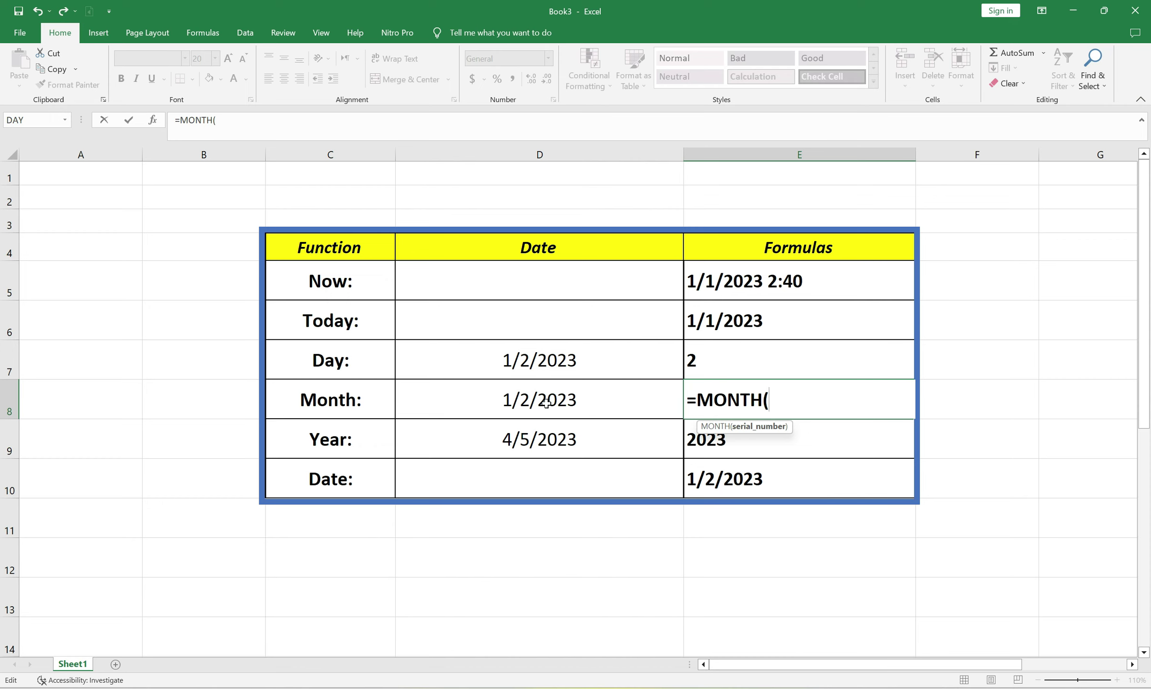
left_click(546, 403)
type(")")
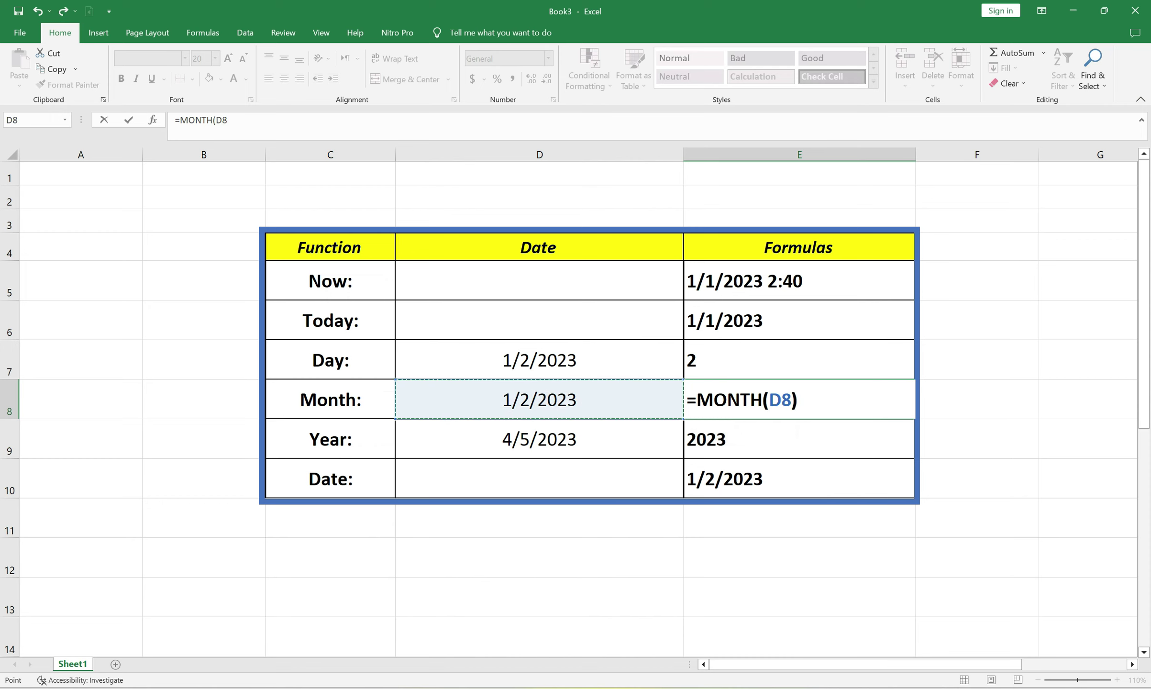
key("Return")
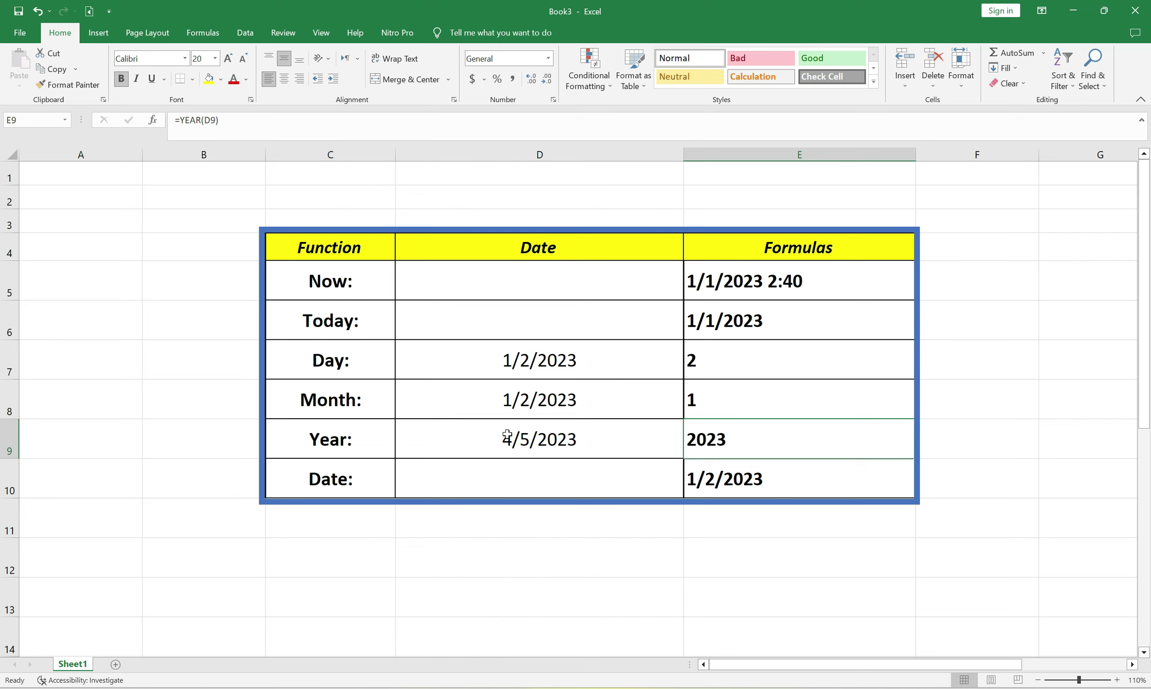
double_click(749, 439)
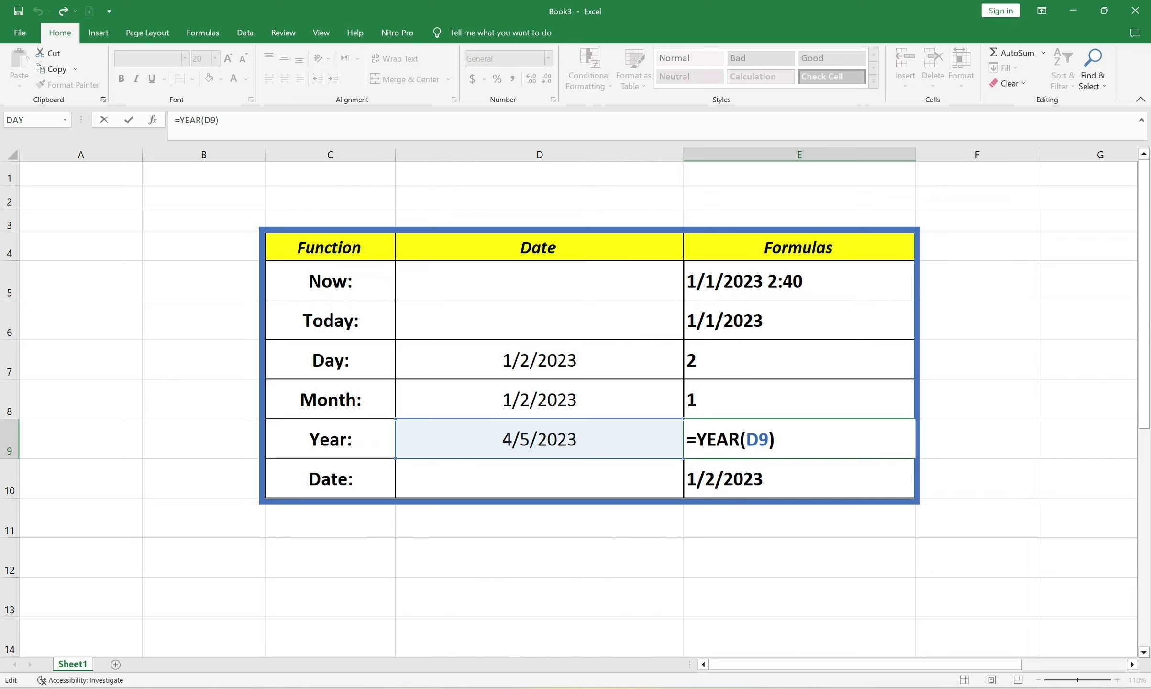
key("Return")
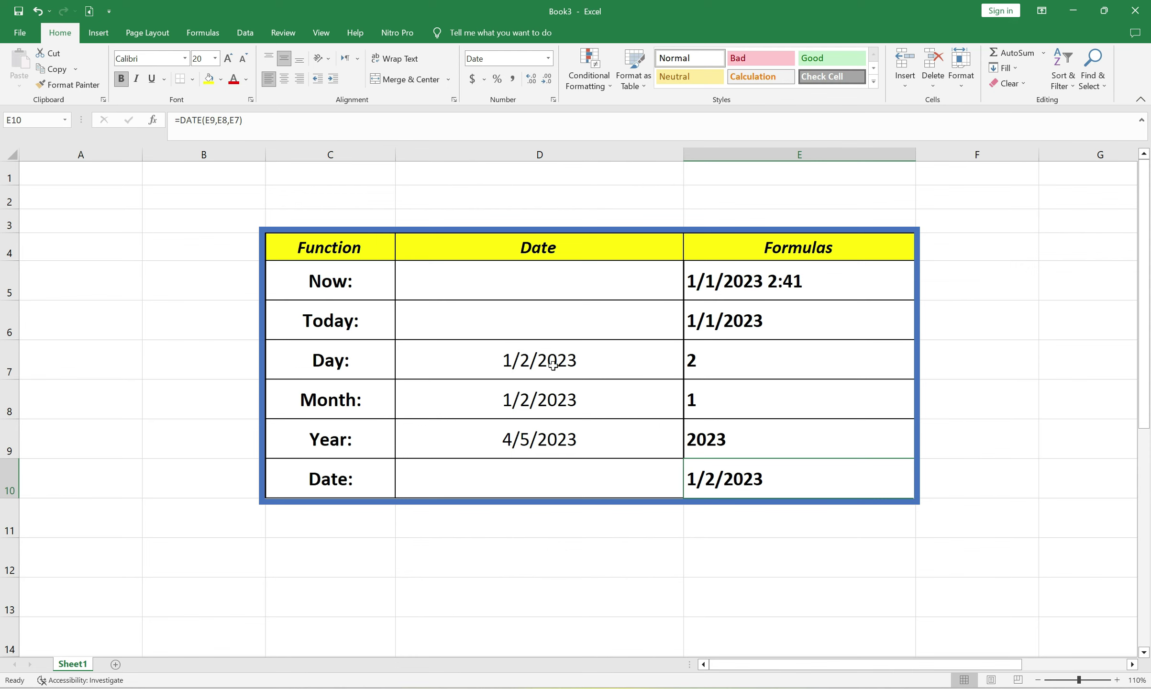
right_click(532, 438)
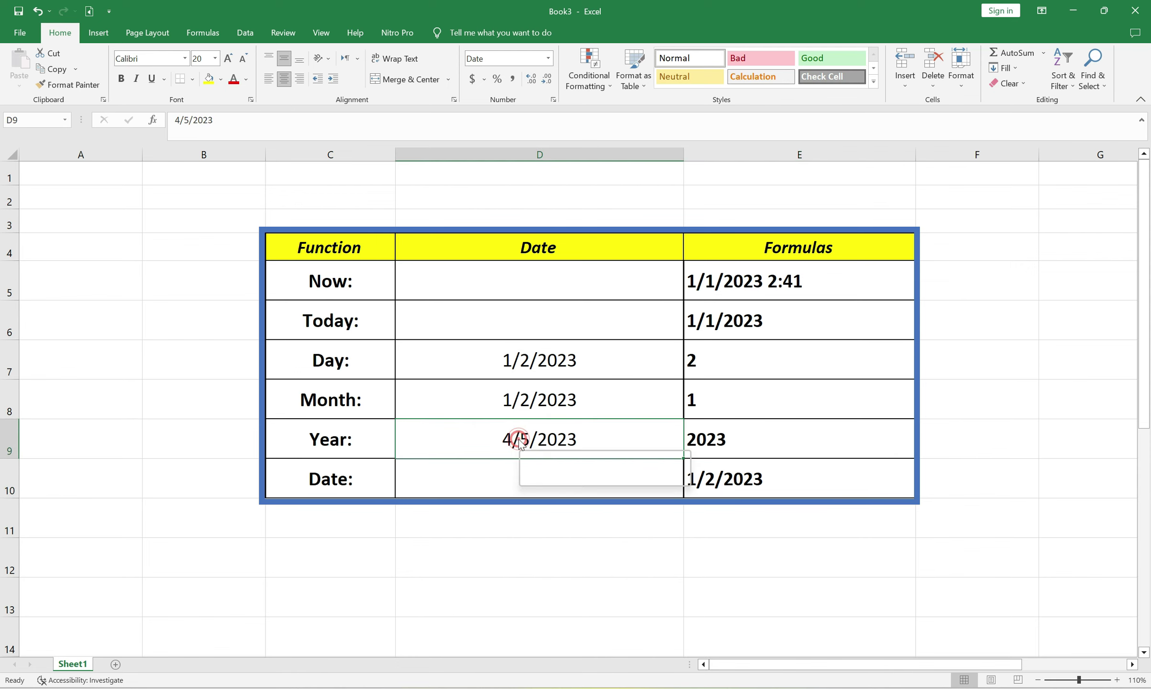
left_click(588, 380)
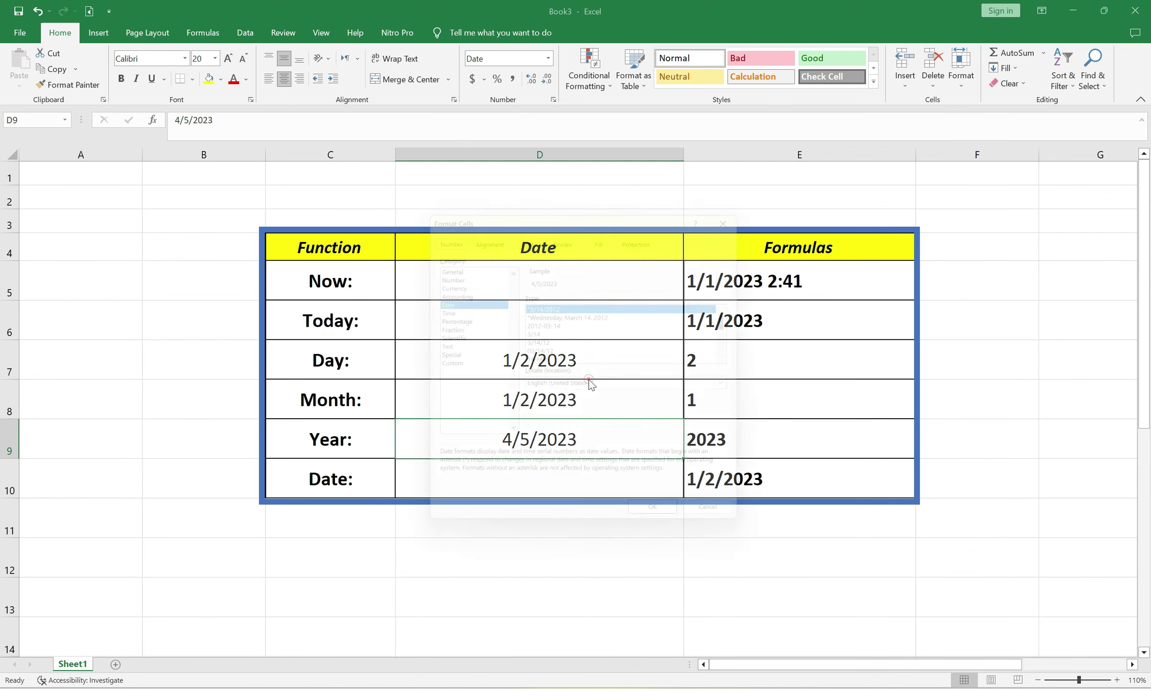
left_click(446, 234)
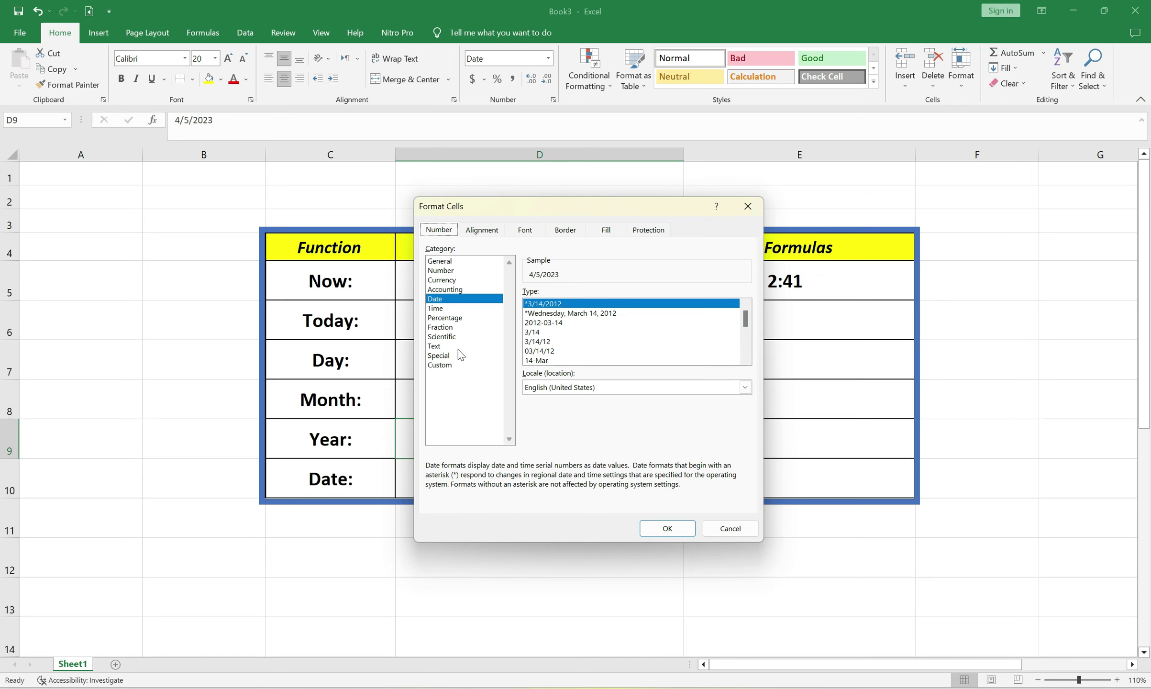
left_click(439, 364)
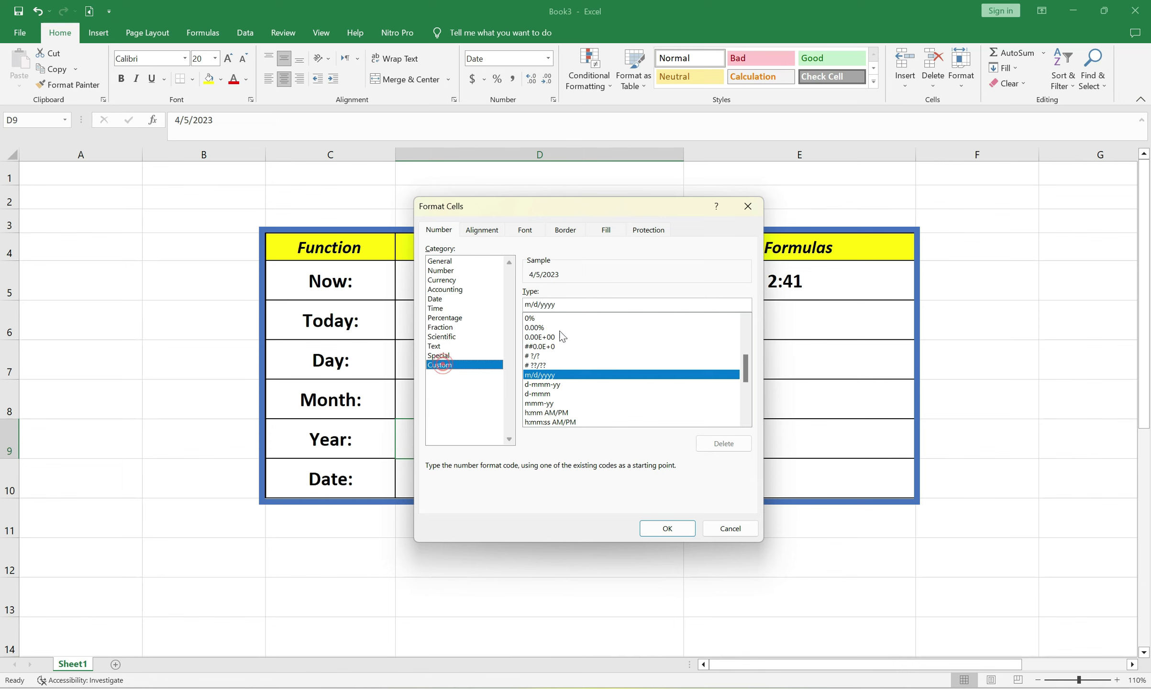
left_click(724, 530)
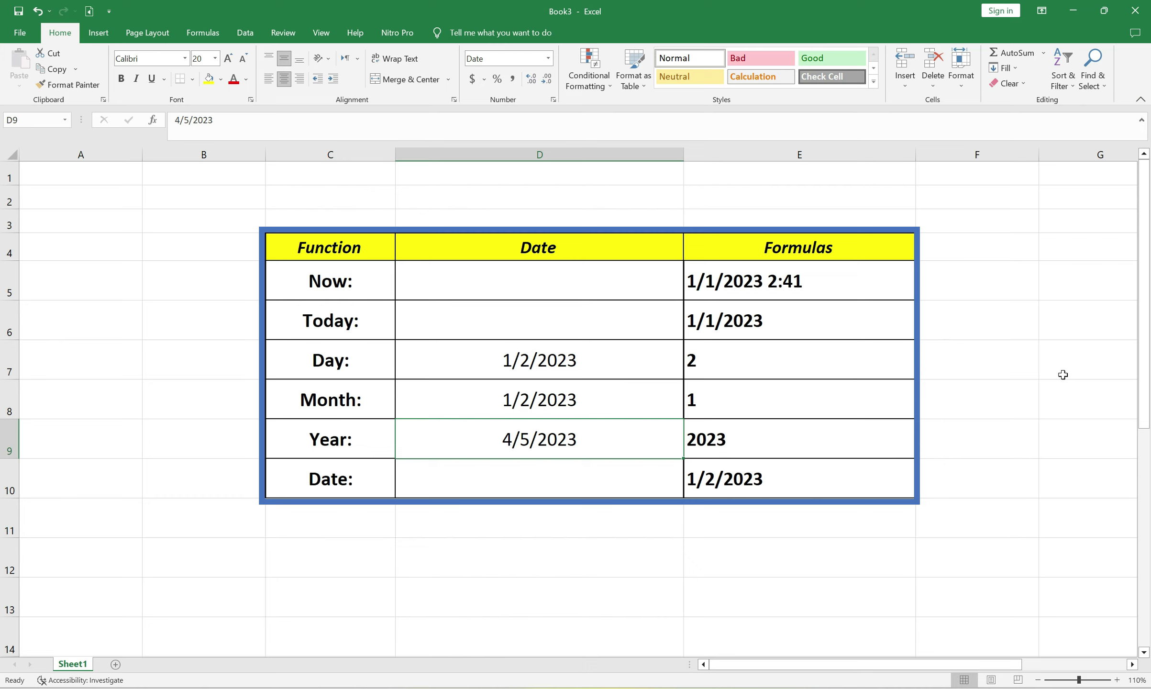
left_click(763, 354)
left_click(720, 396)
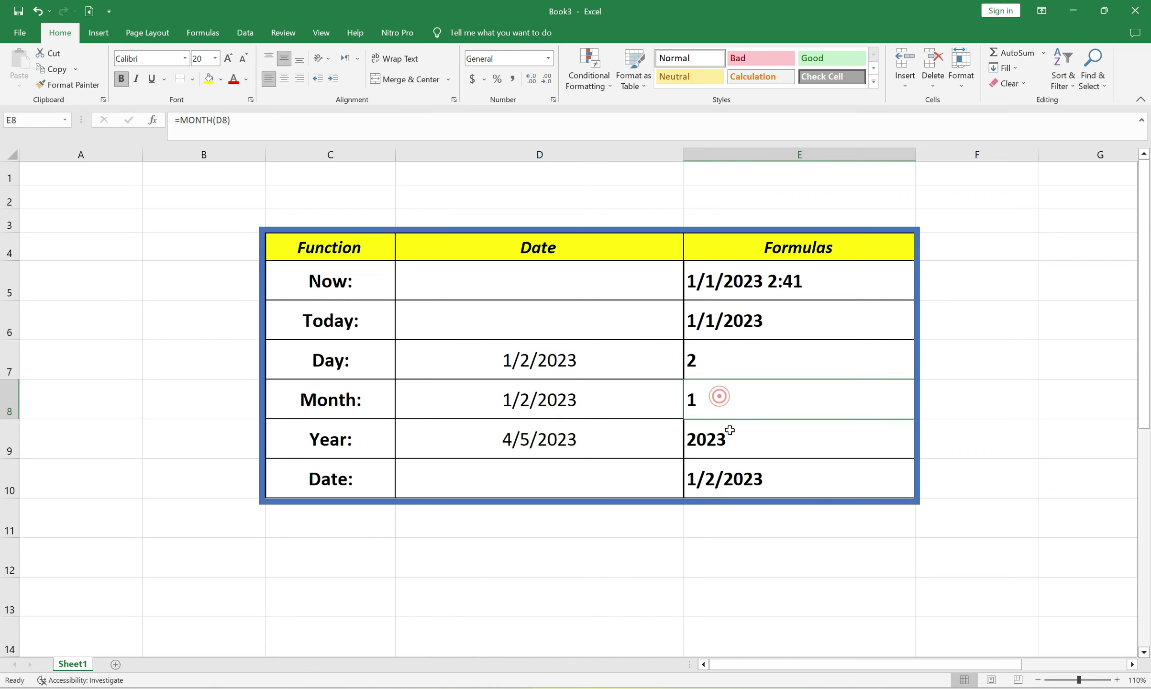
left_click(730, 430)
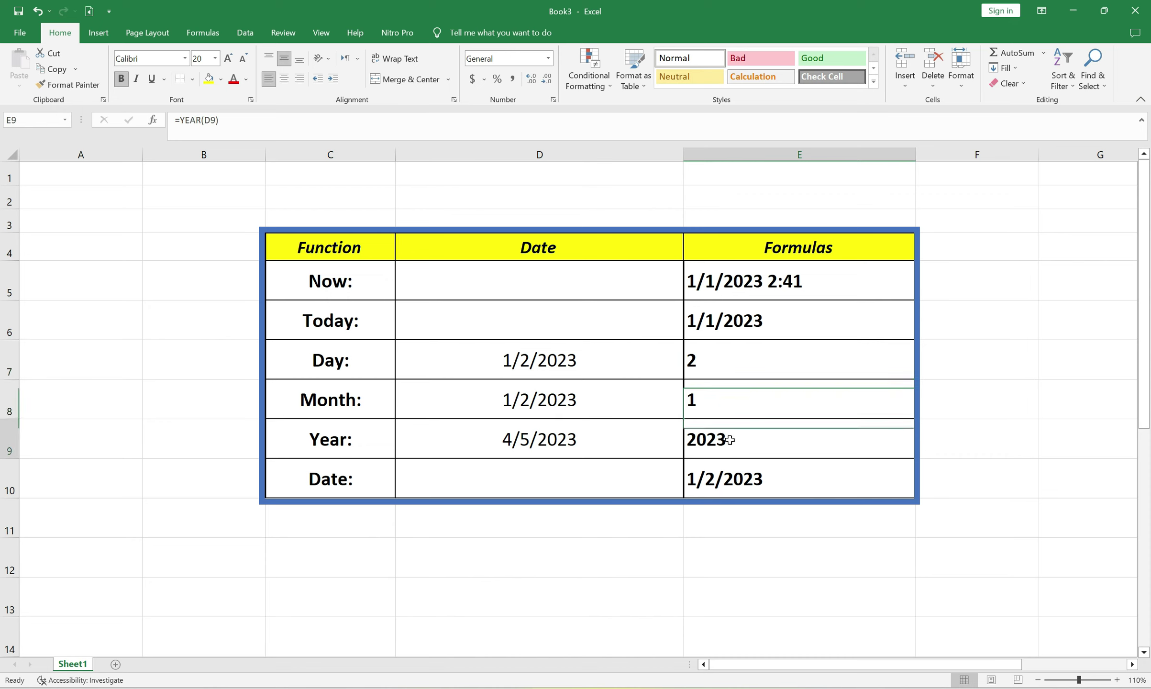
left_click(712, 355)
left_click_drag(712, 355, 713, 433)
left_click(719, 355)
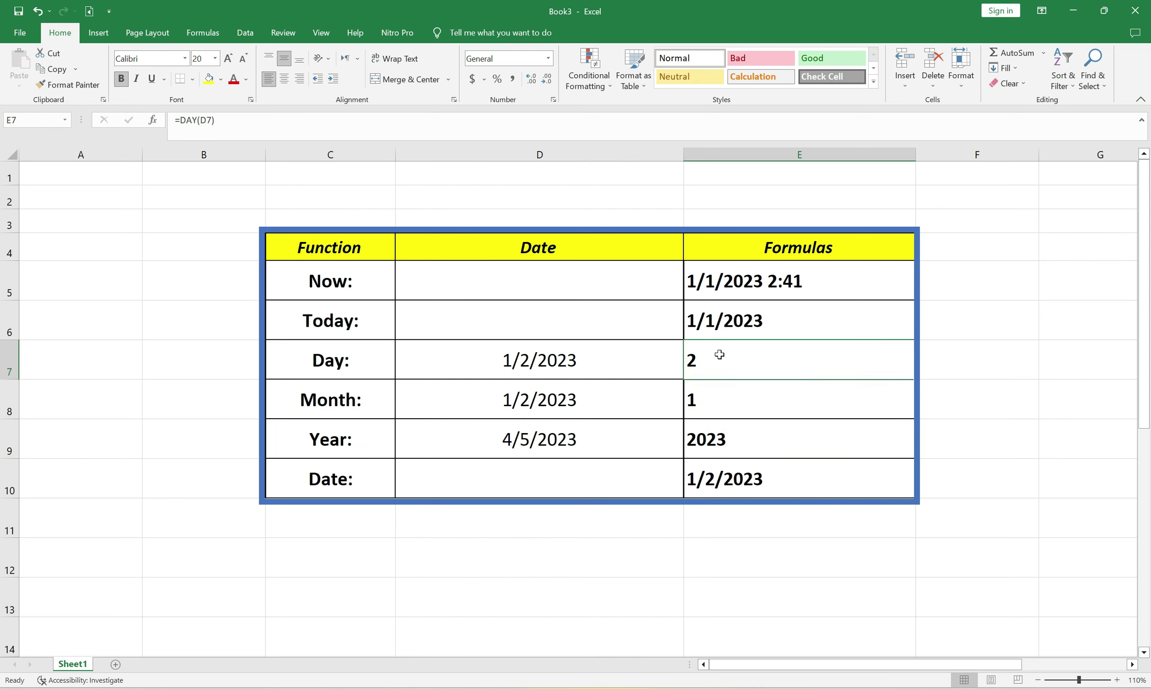
left_click_drag(719, 354, 719, 436)
left_click(710, 363)
left_click_drag(709, 352, 708, 434)
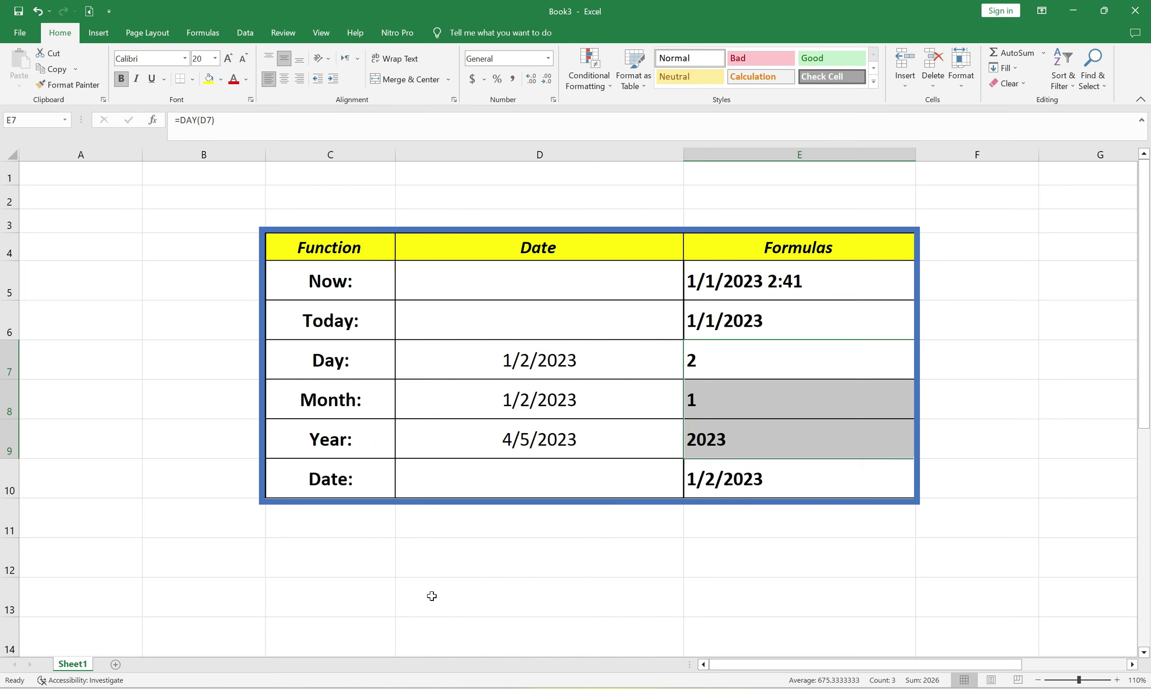
left_click(103, 559)
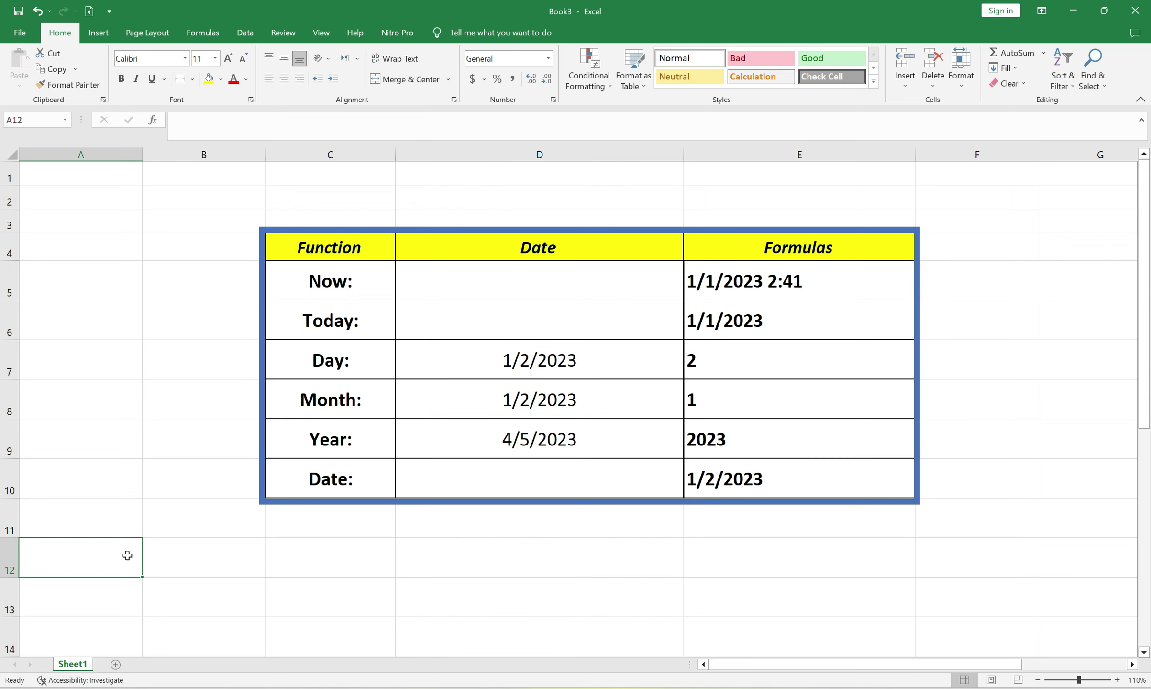
Enter the day 1, month 1 and year 2023 in A12, B12 and C12
type("1")
left_click(205, 556)
type("1")
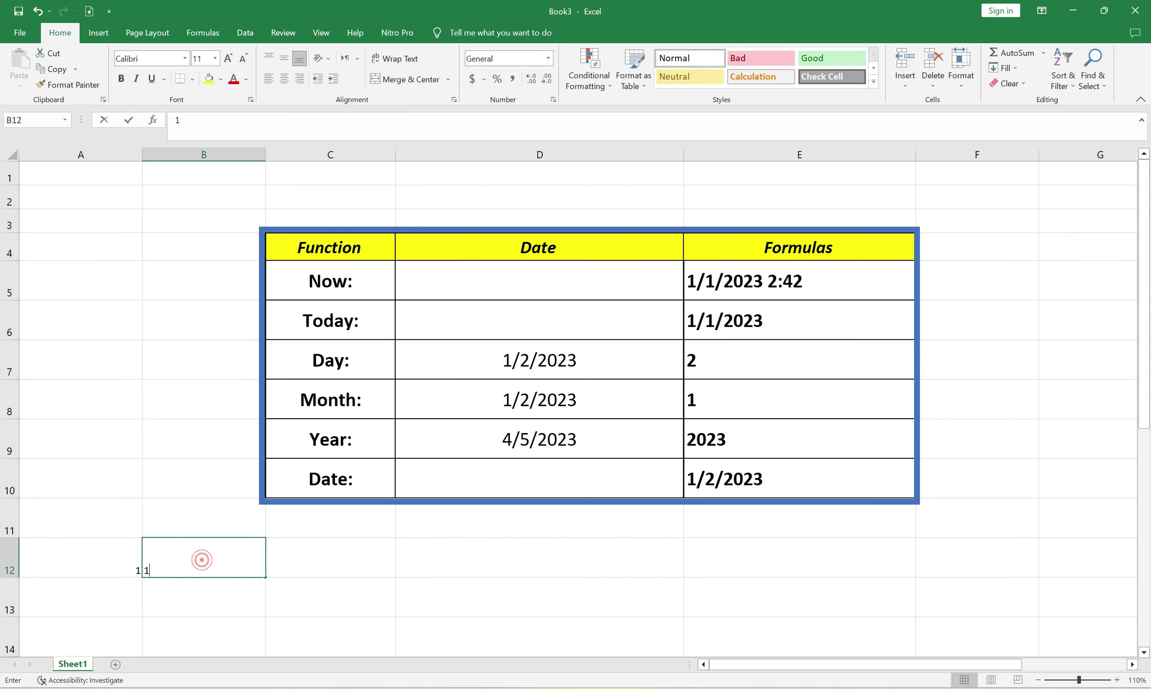
left_click(299, 561)
type("2023")
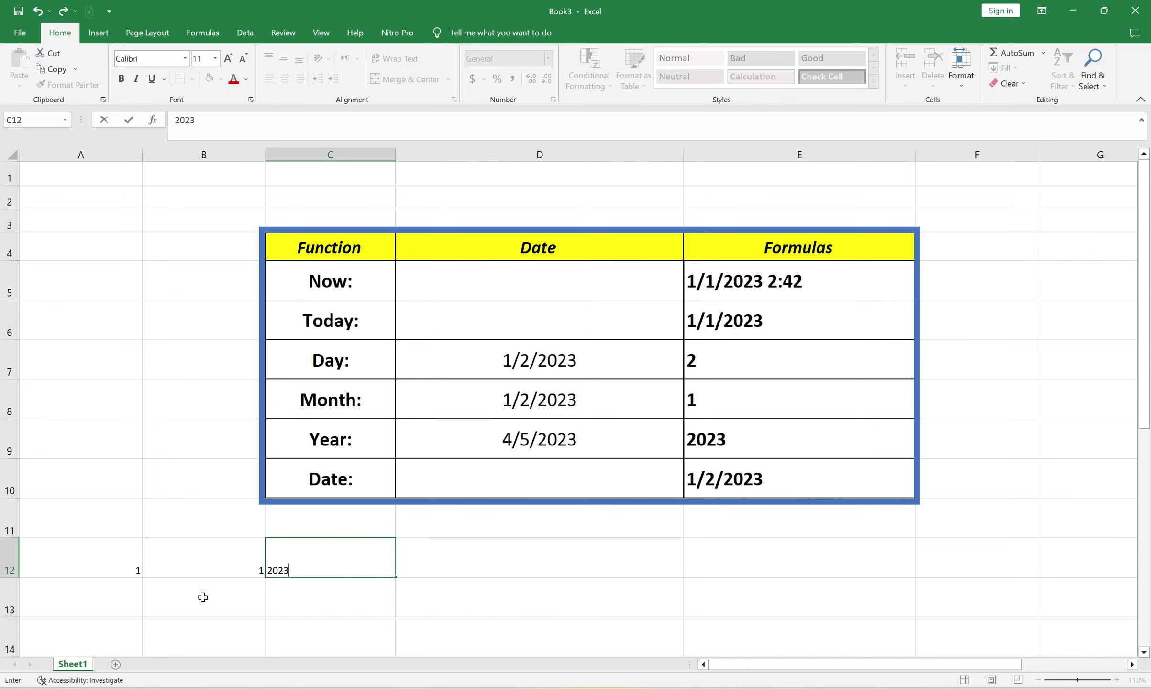
left_click(202, 598)
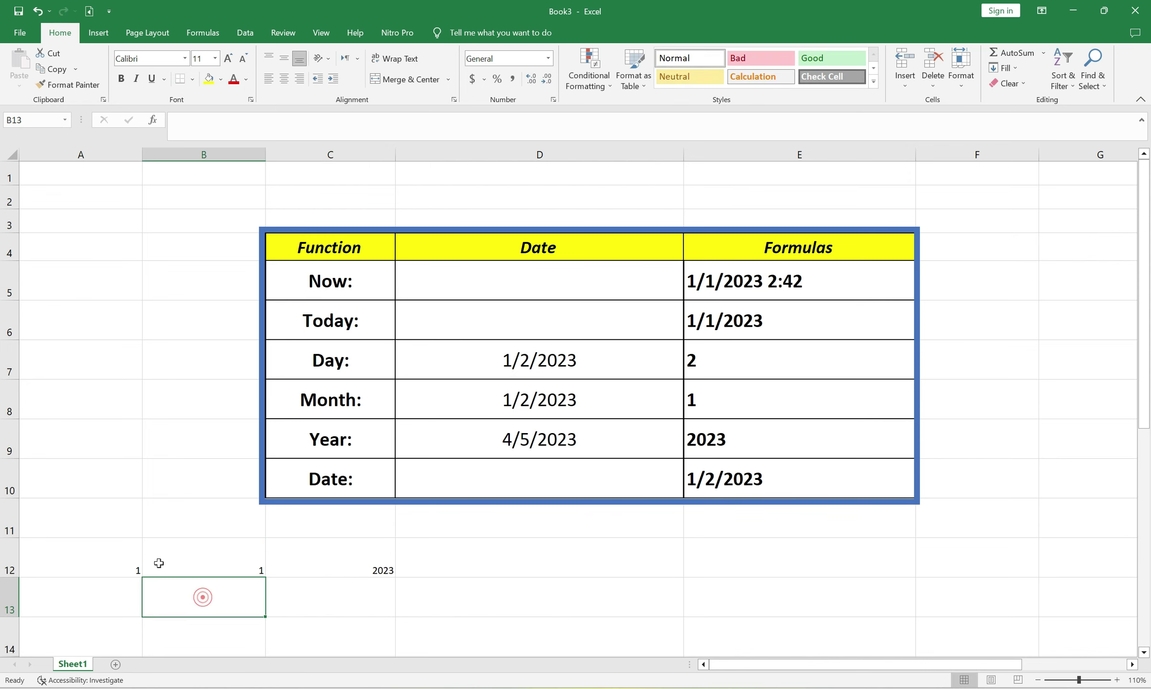
left_click(123, 560)
left_click(216, 564)
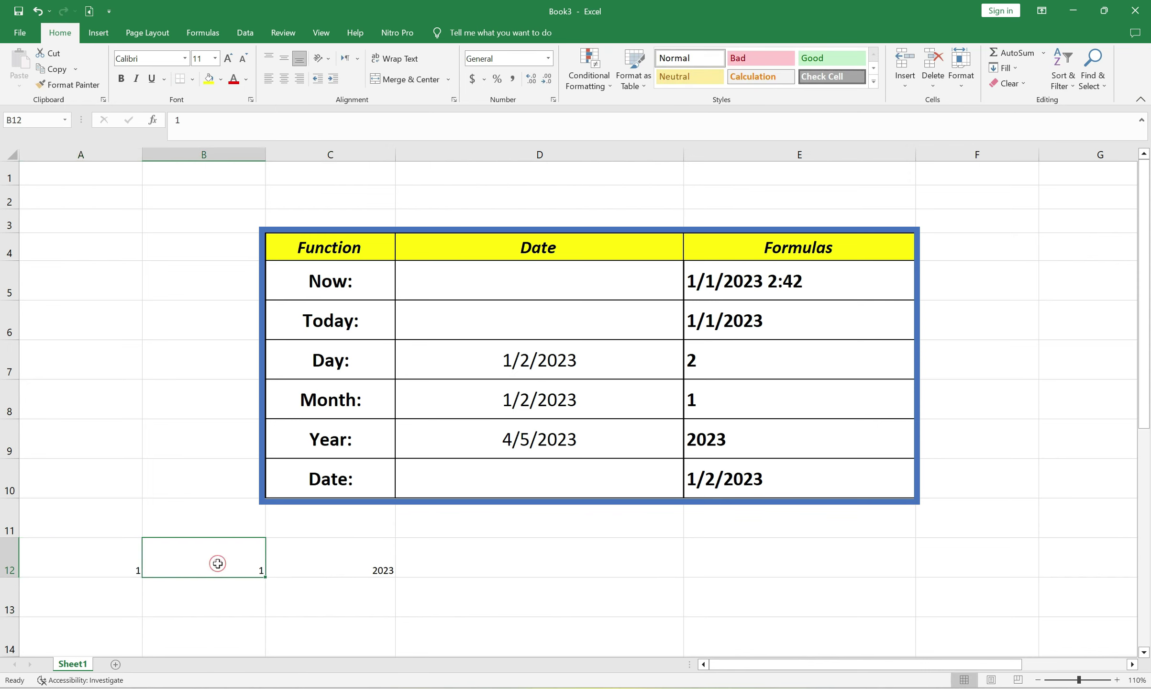
left_click(354, 565)
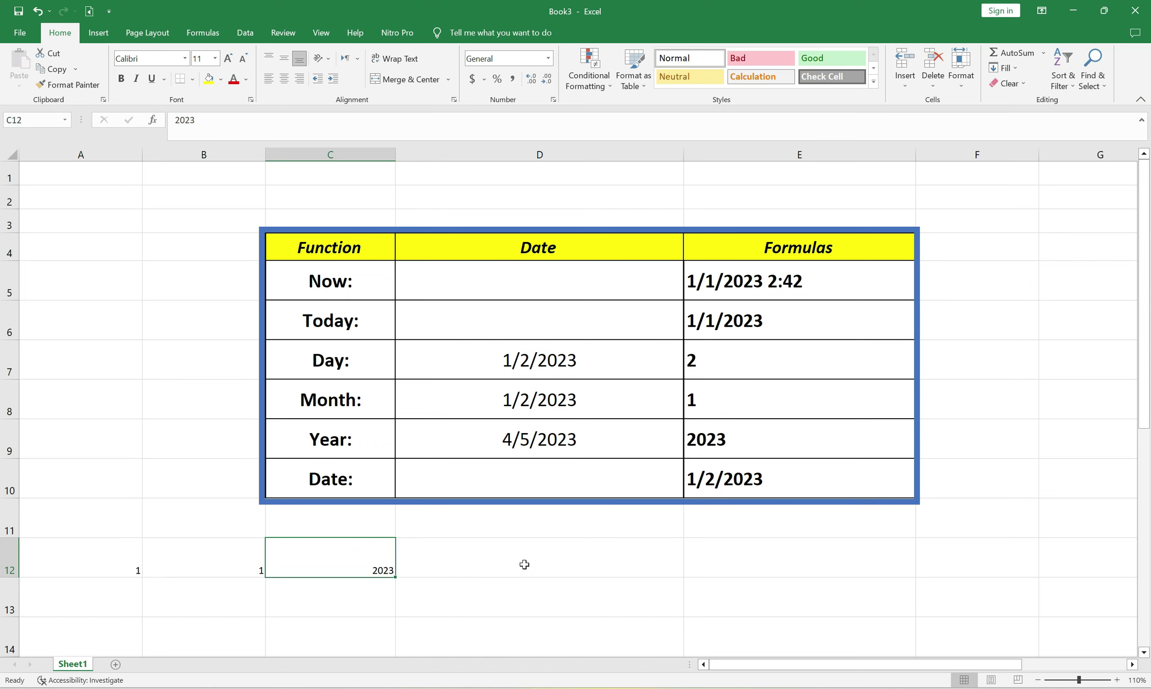
left_click_drag(110, 564, 312, 563)
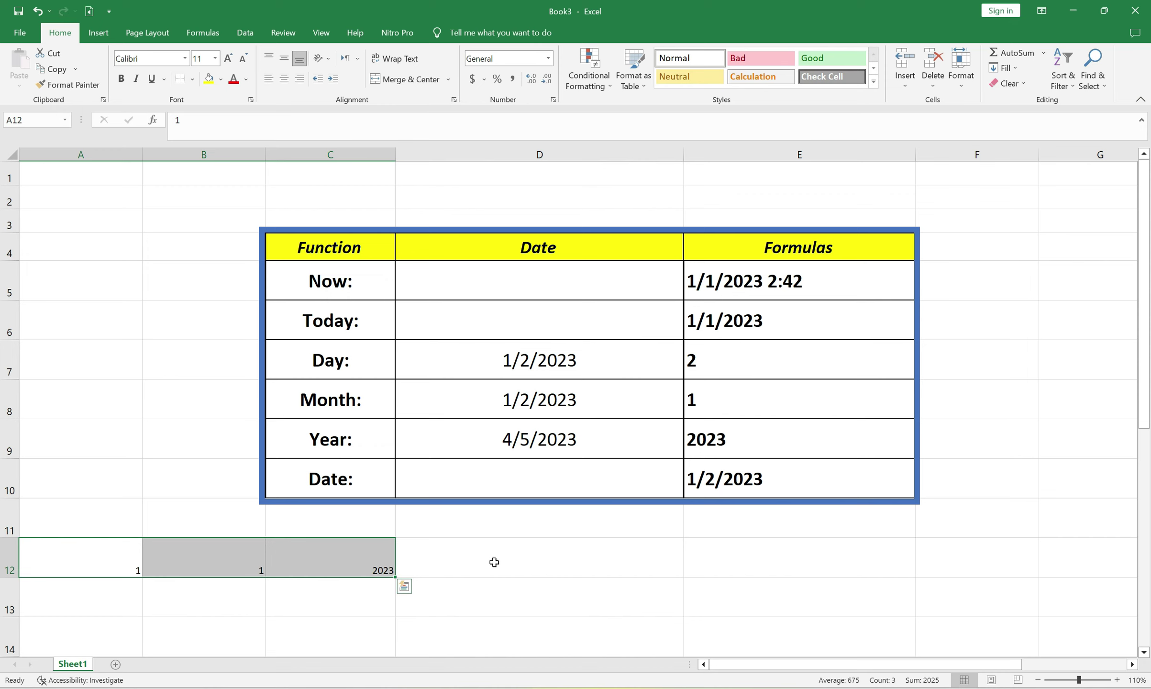
left_click(494, 562)
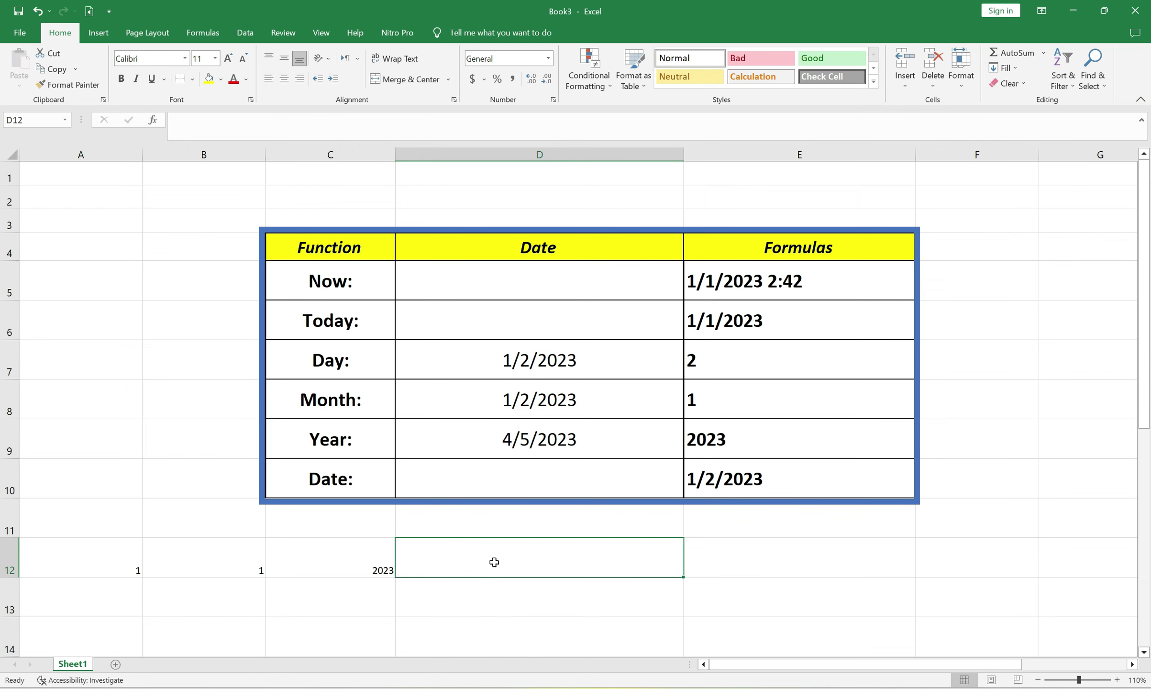
Enter =DATE(C12,B12,A12) in D12, returning 1/1/2023
type("=")
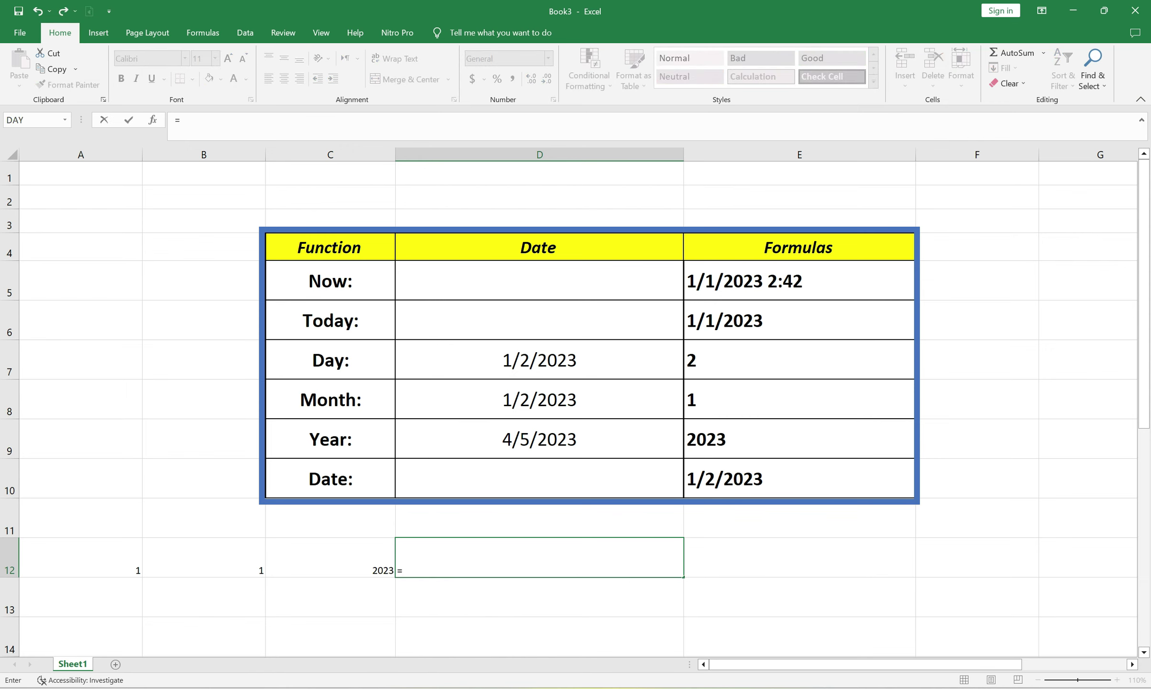
type("Dat")
key("Return")
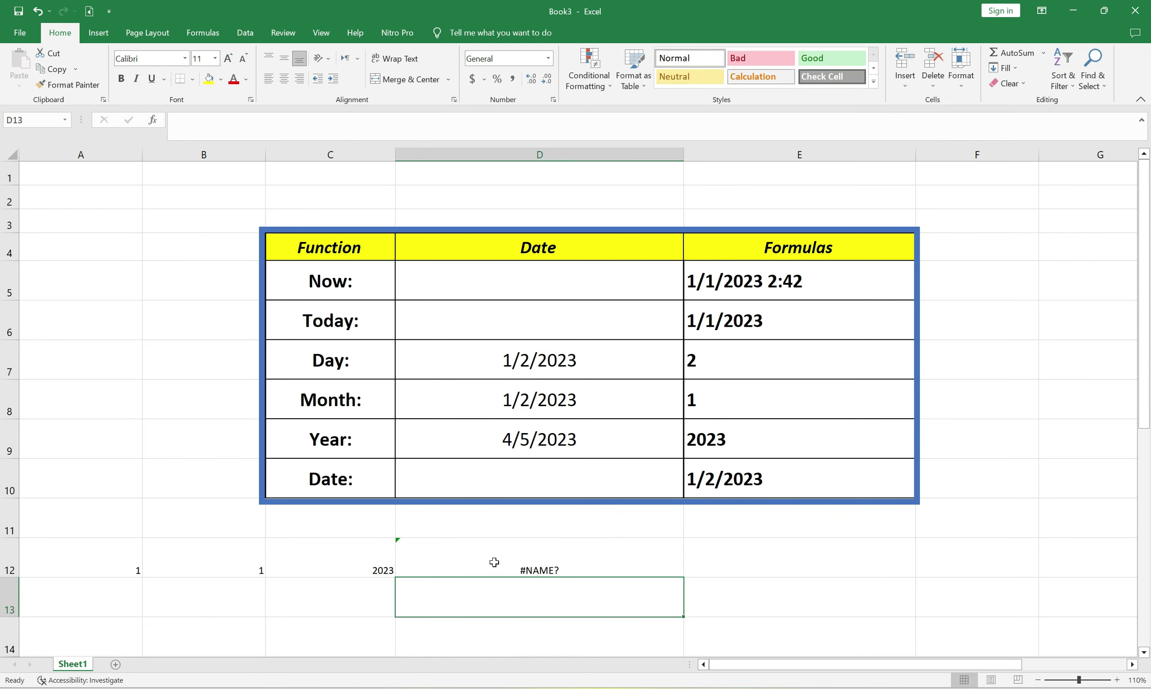
double_click(495, 562)
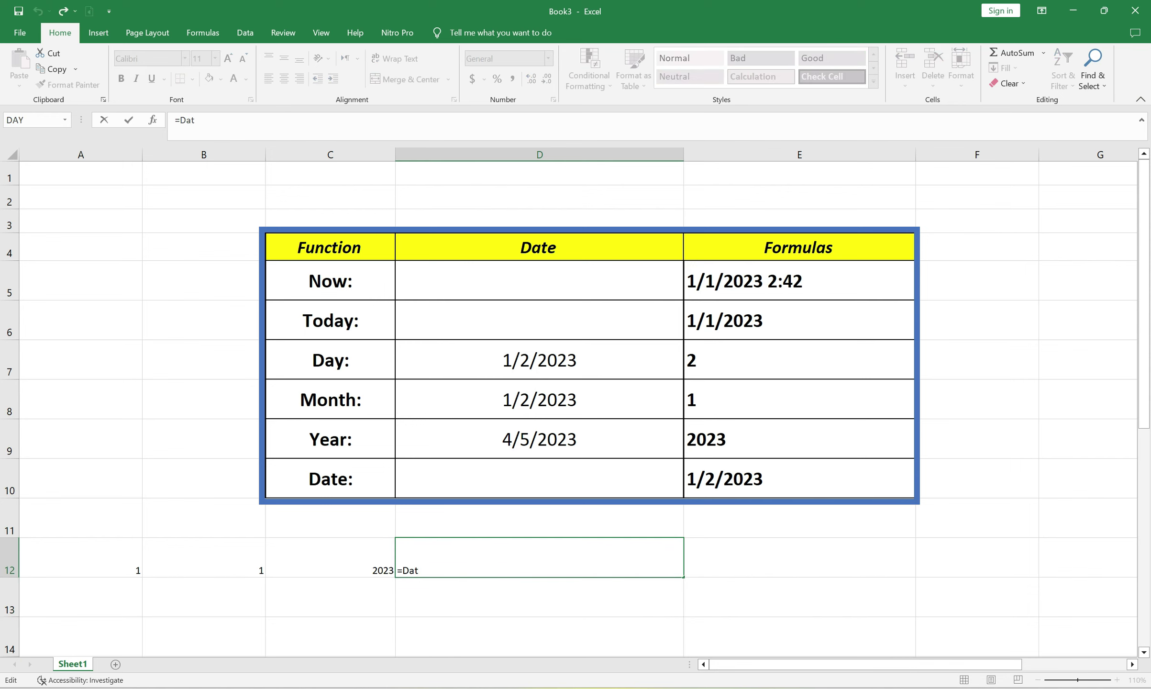
type("e")
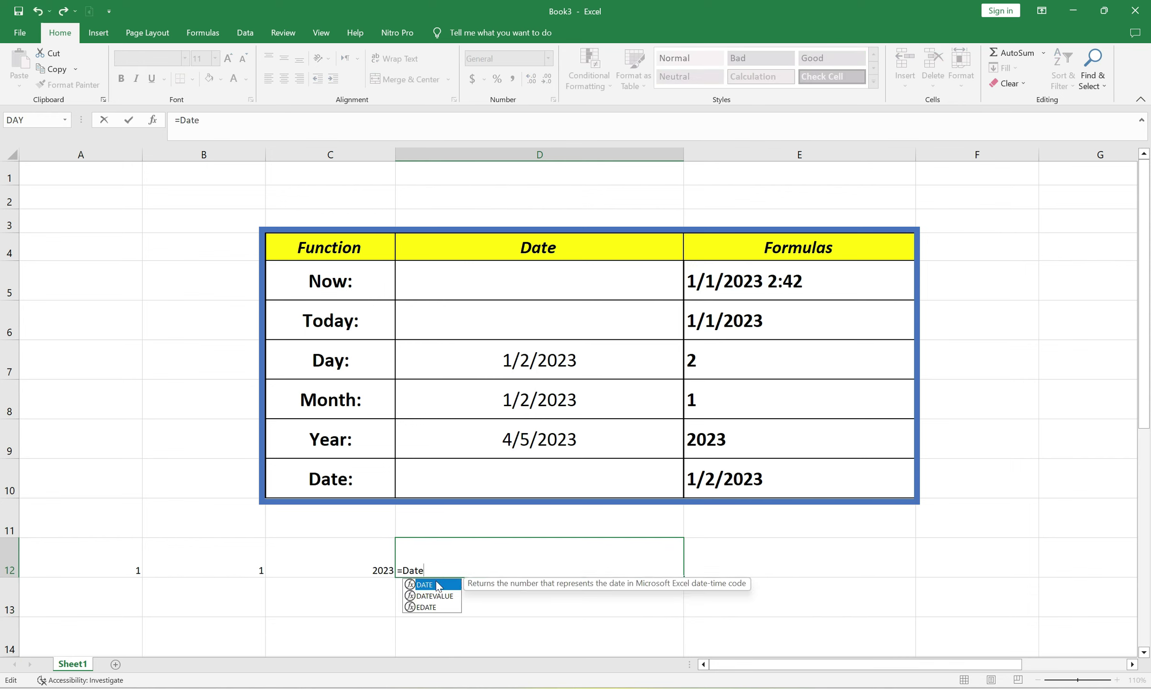
double_click(436, 584)
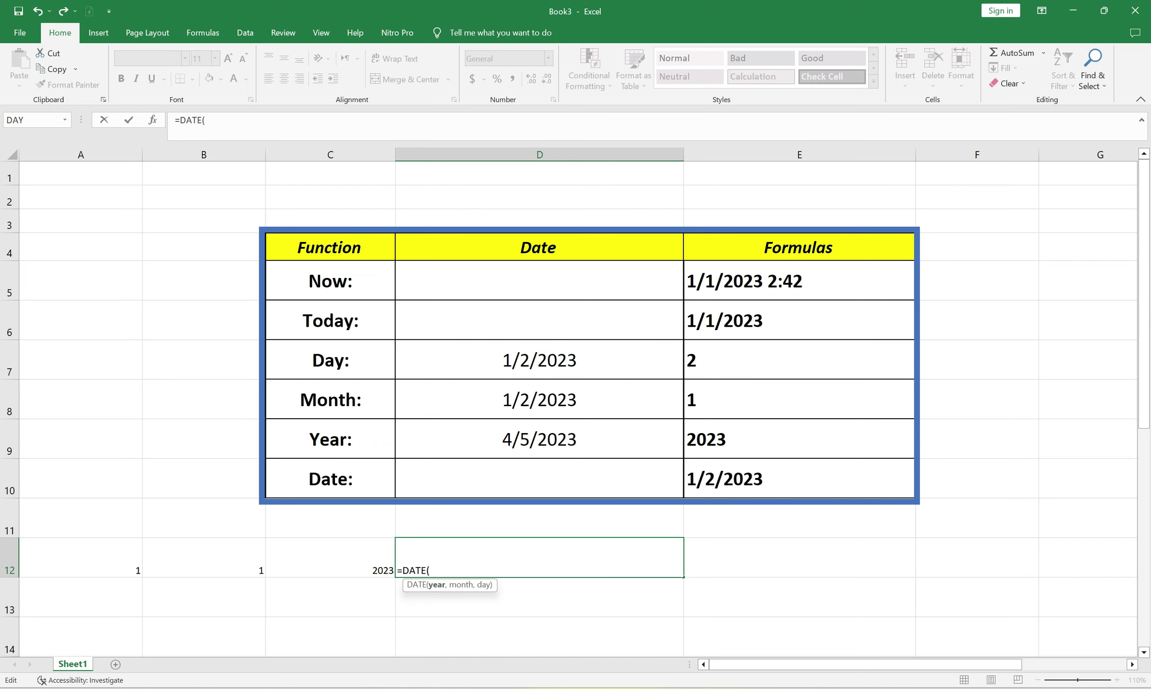
left_click(362, 580)
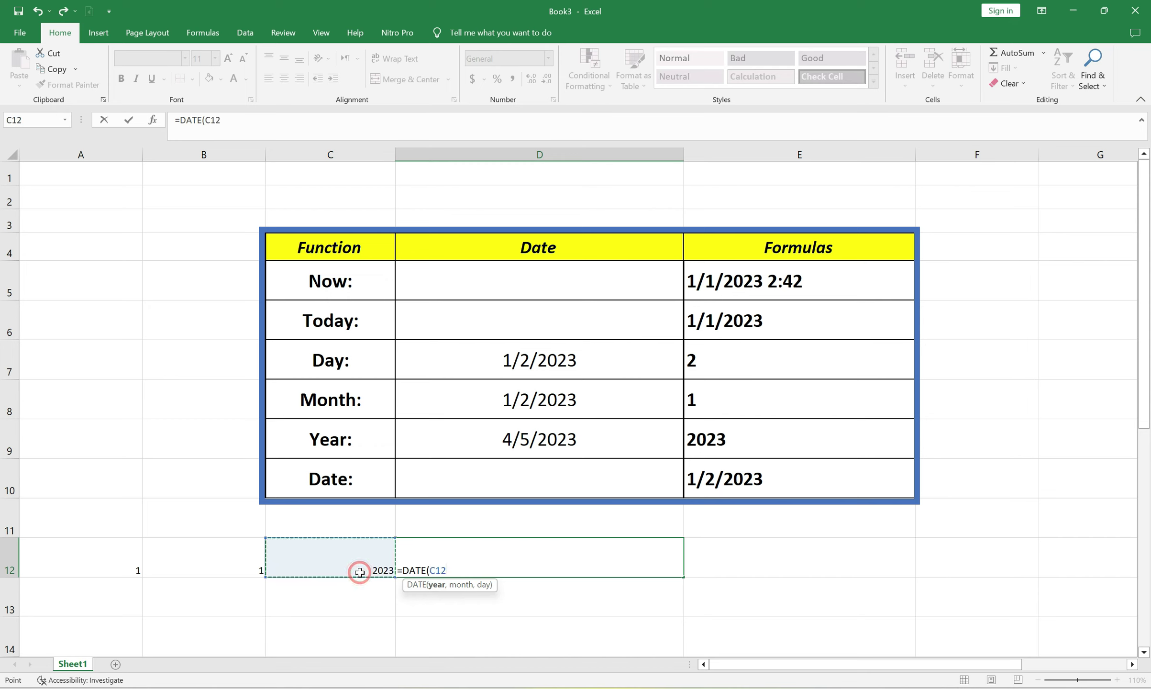
type(",")
left_click(228, 562)
type(",")
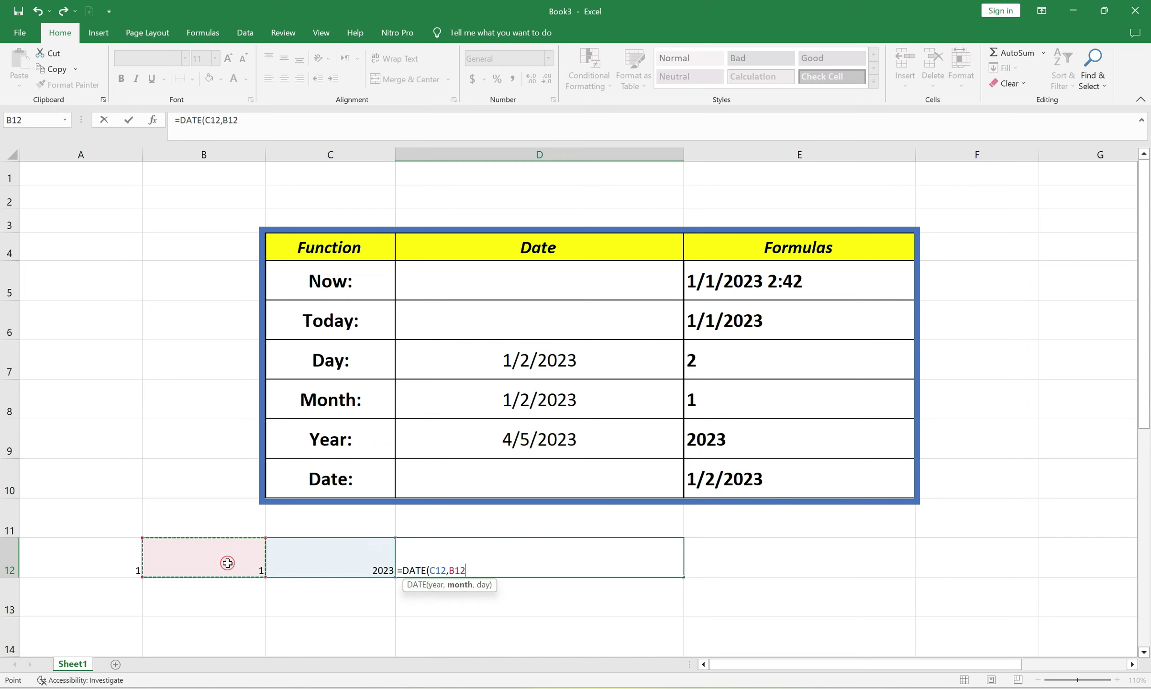
left_click(116, 566)
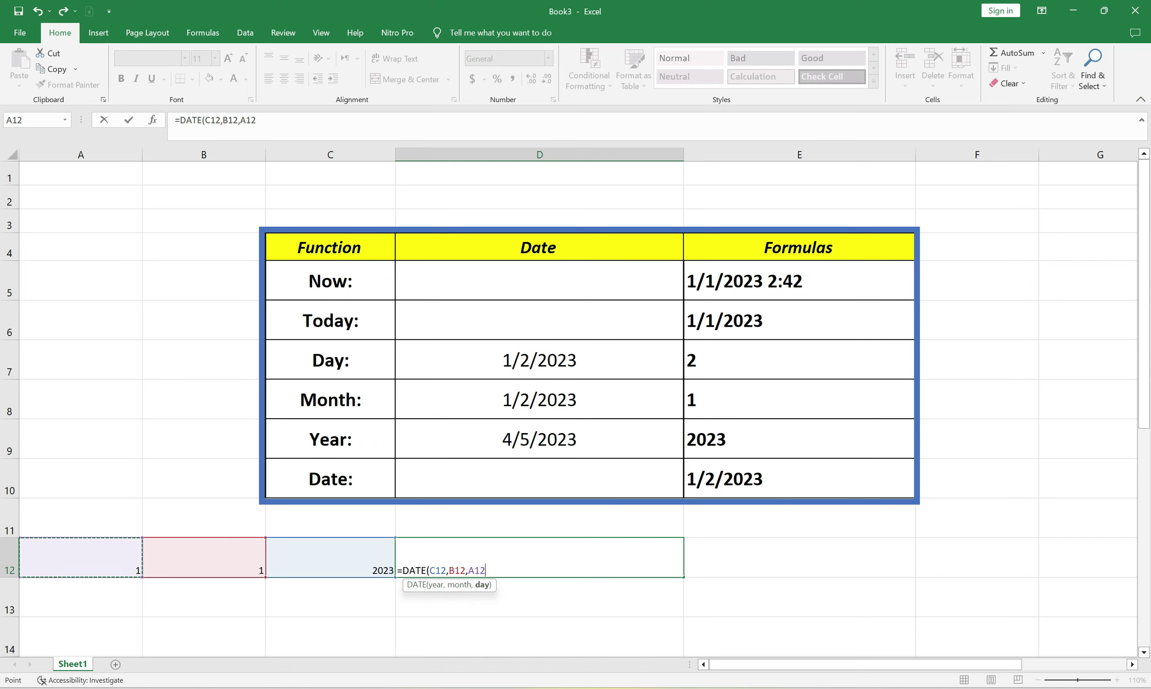
type(")")
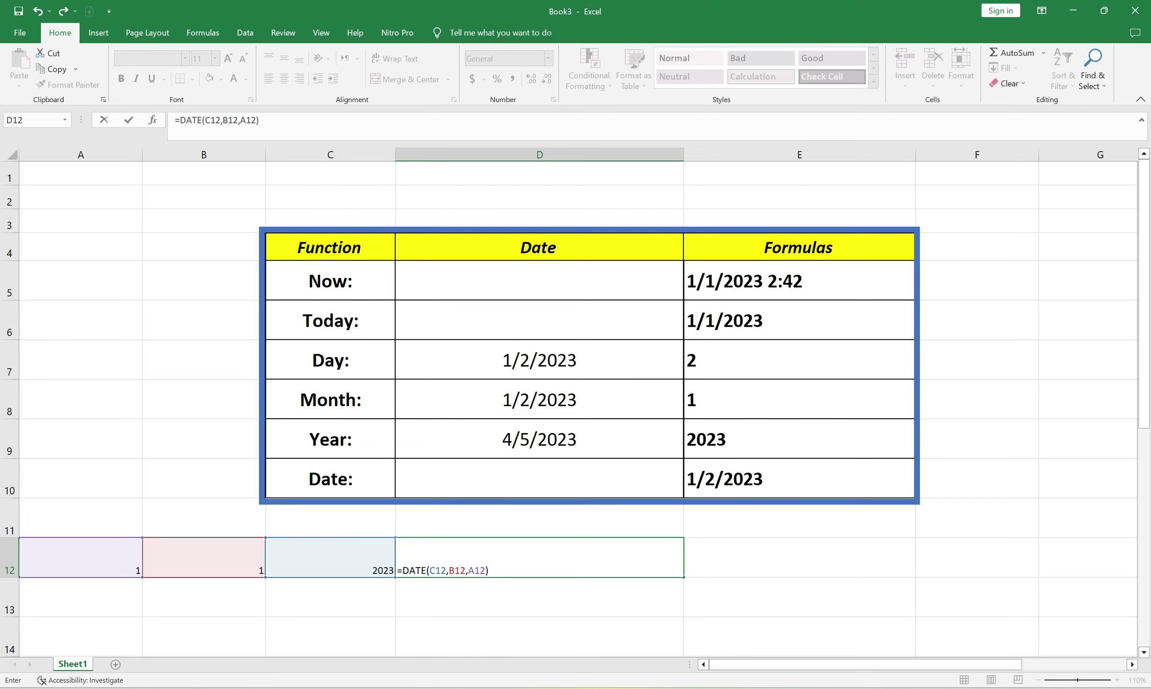
key("Return")
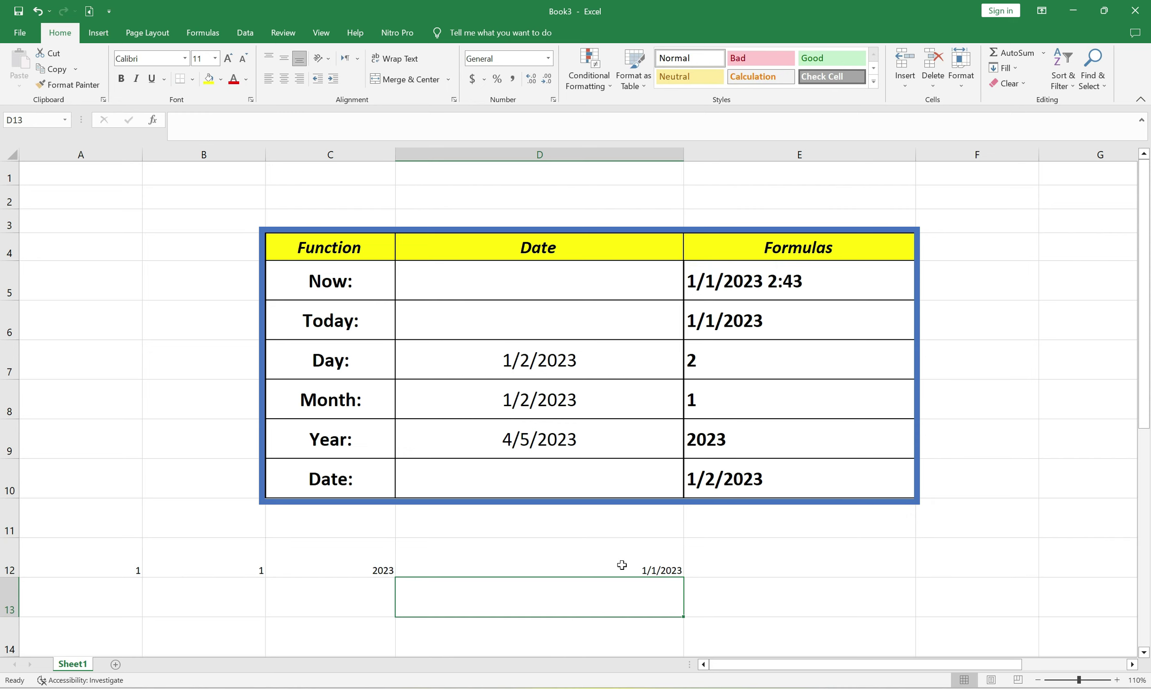
left_click(622, 566)
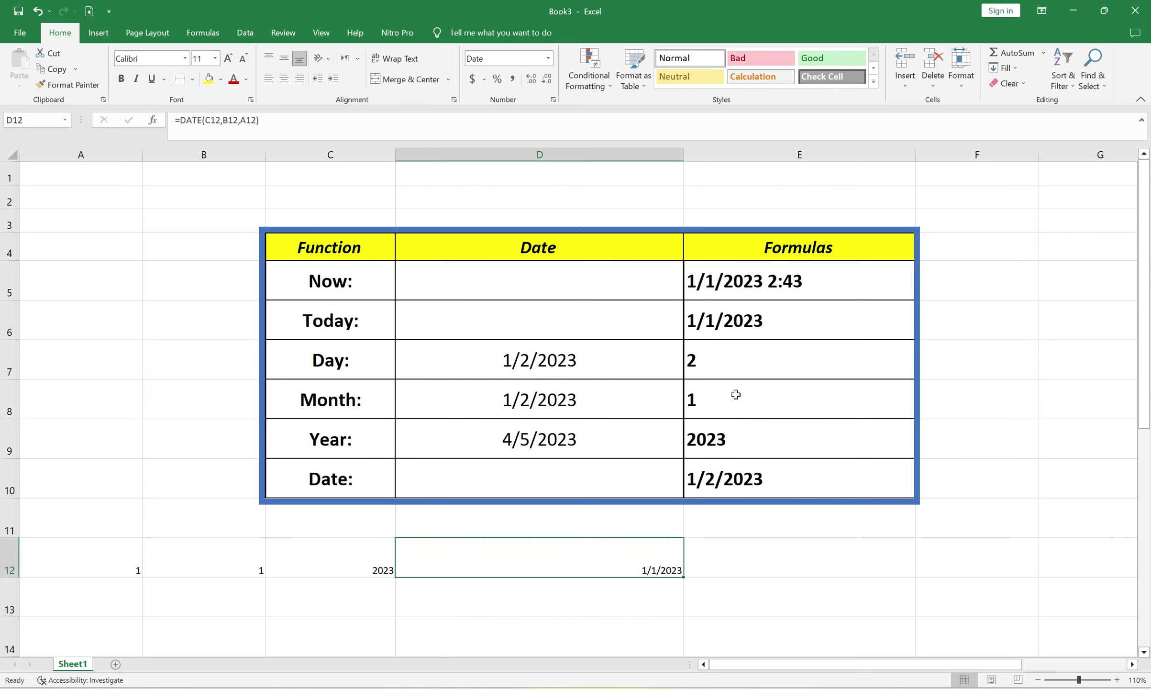
Review the Day, Month and Year formulas in E7, E8 and E9
left_click(713, 360)
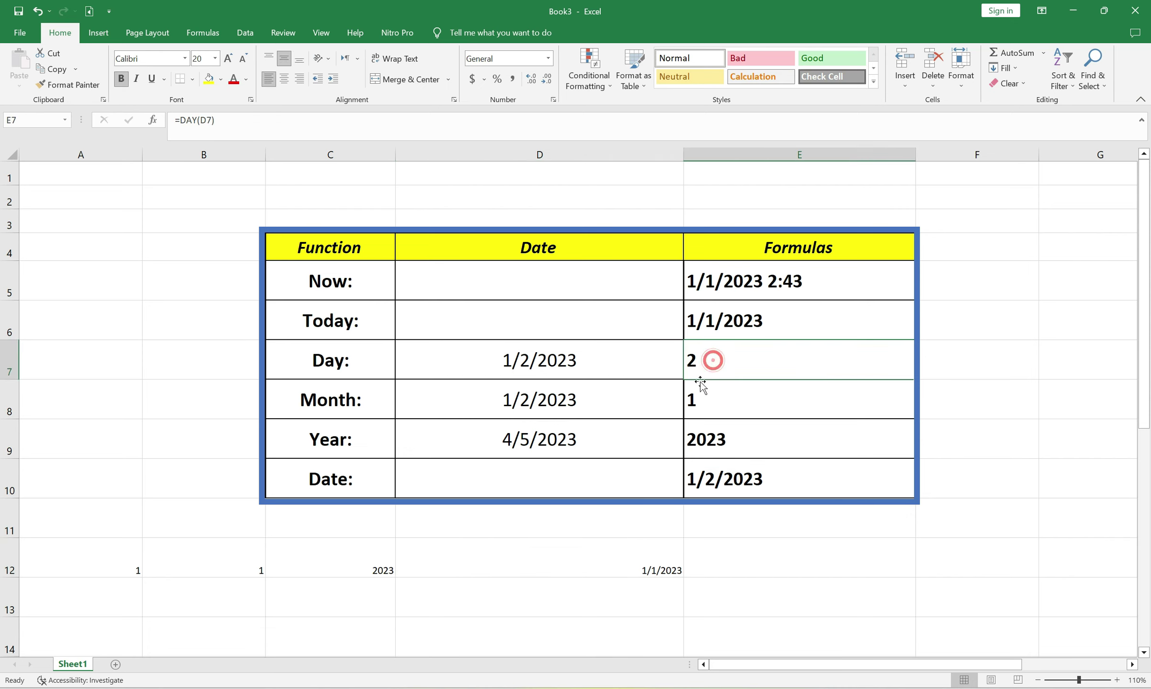
left_click(699, 401)
left_click(724, 442)
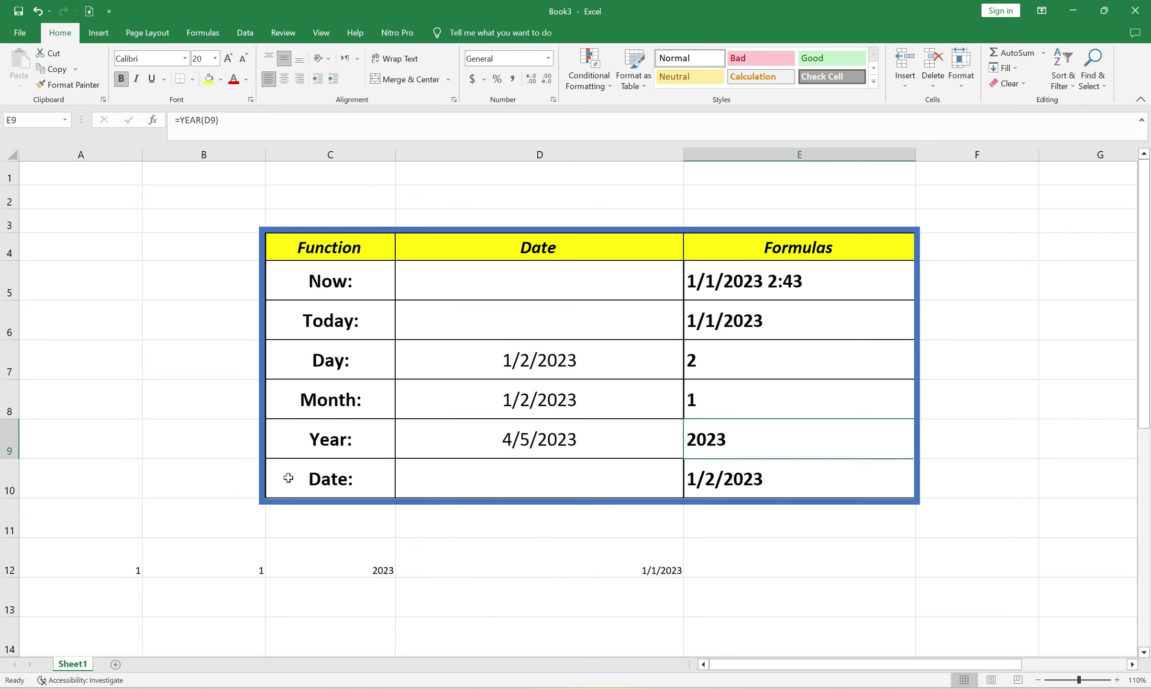
Rewrite E10 as =DATE(E9,E8,E7), returning 1/2/2023
double_click(806, 484)
key("BackSpace")
key("BackSpace")
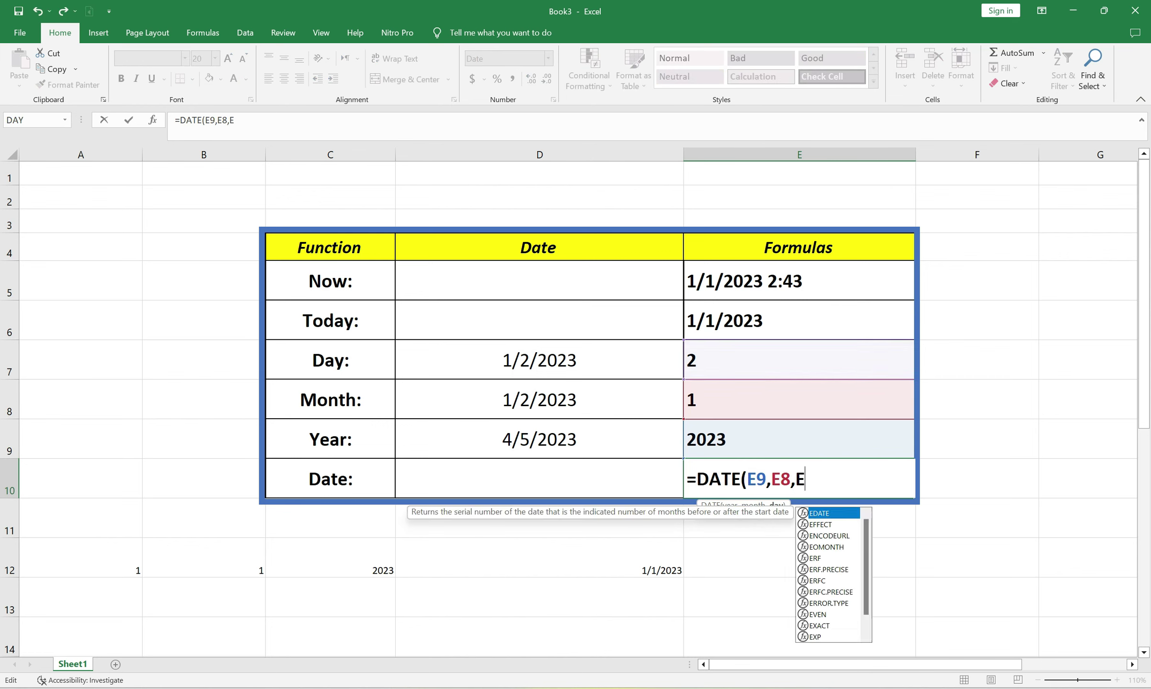
key("BackSpace")
key("BackSpace")
key("BackSpace")
key("BackSpace")
key("BackSpace")
key("BackSpace")
key("BackSpace")
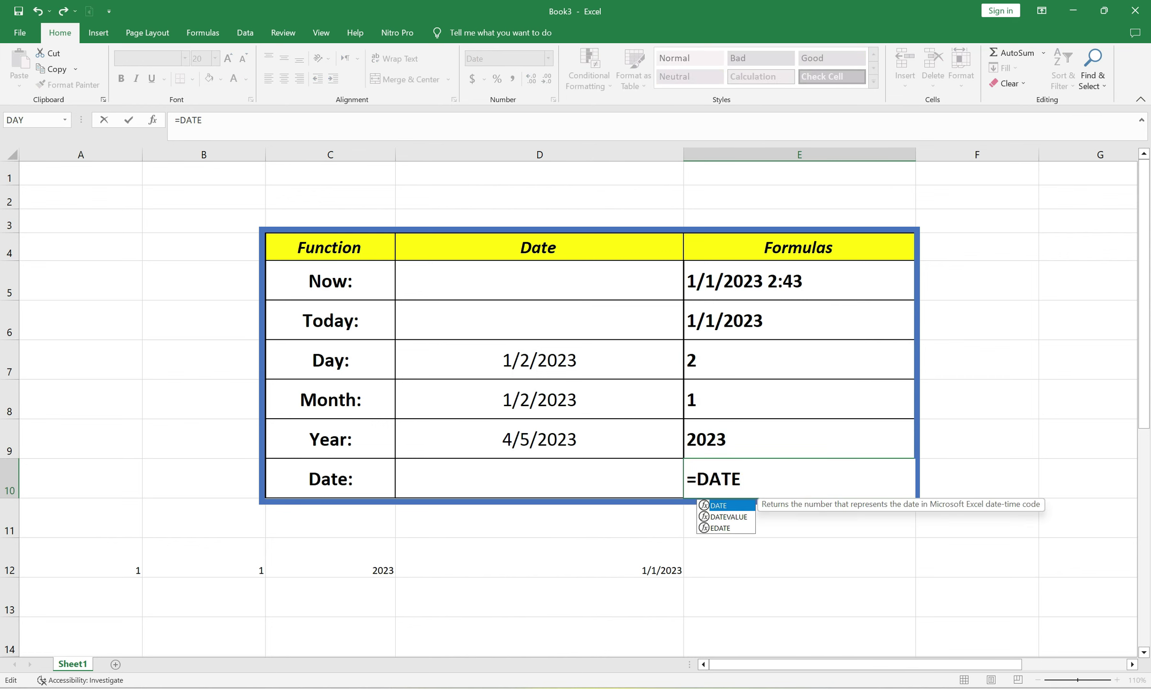
double_click(710, 505)
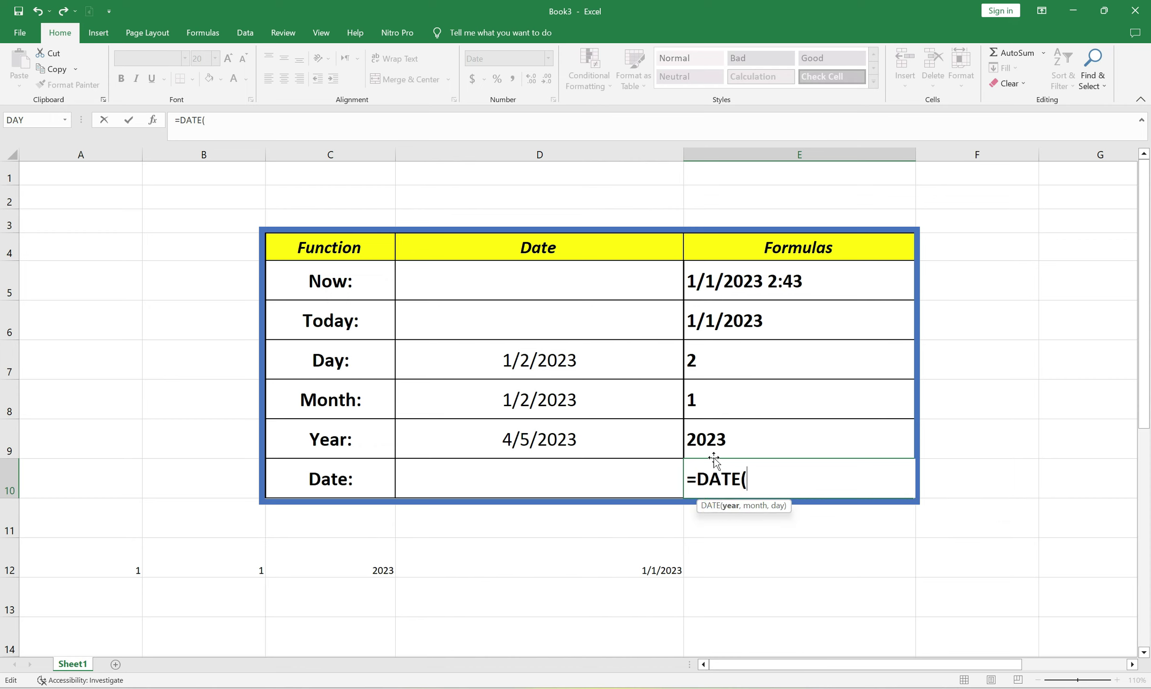
left_click(717, 440)
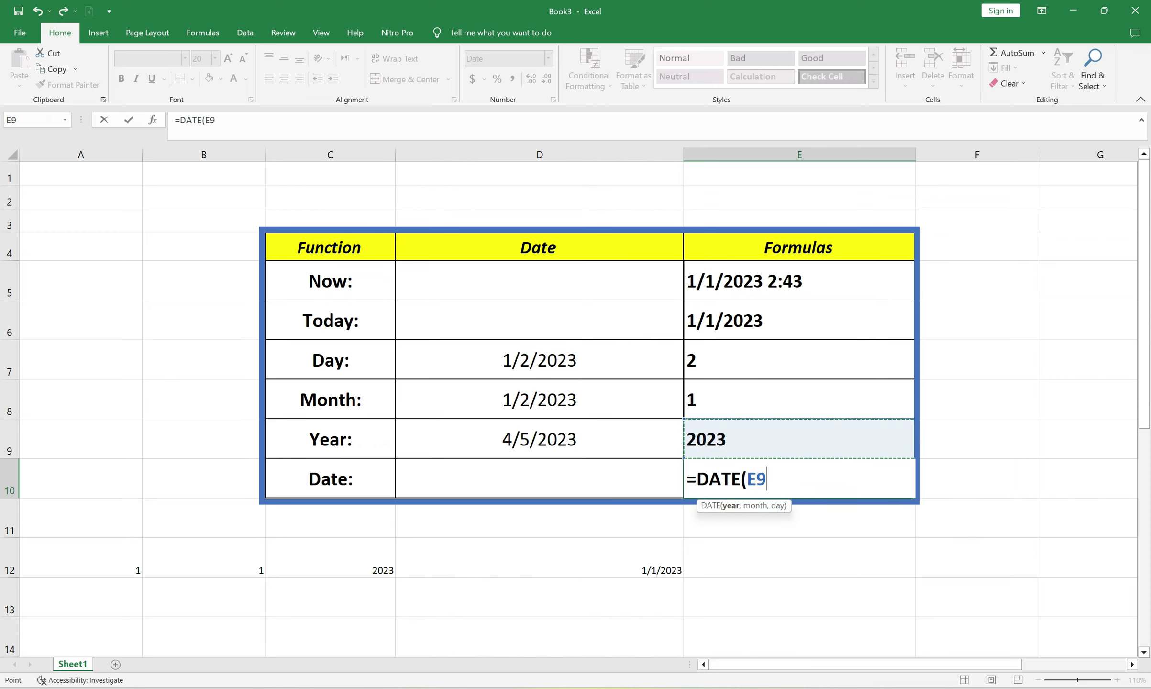
type(",")
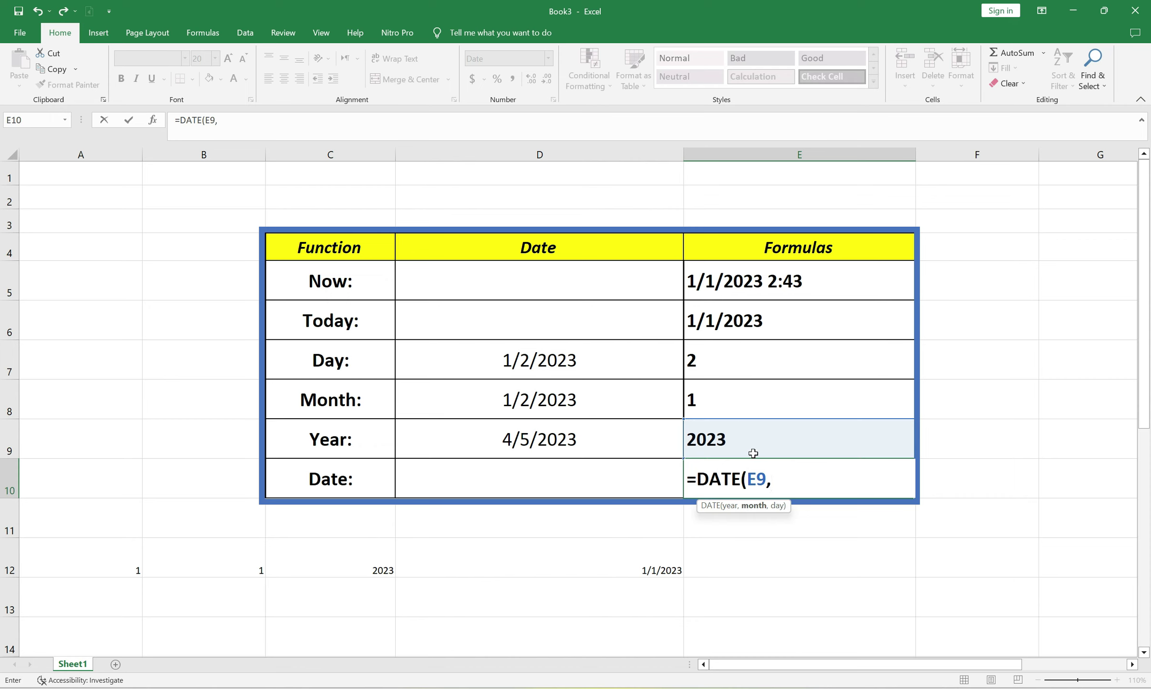
left_click(732, 405)
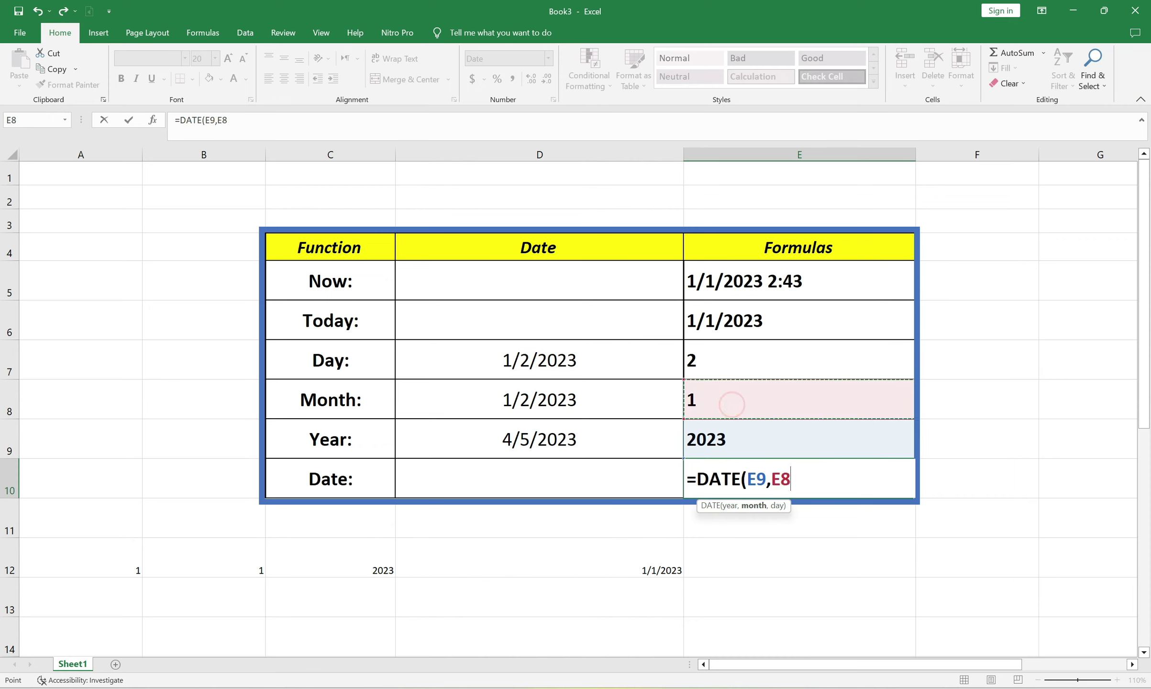
type(",")
left_click(710, 359)
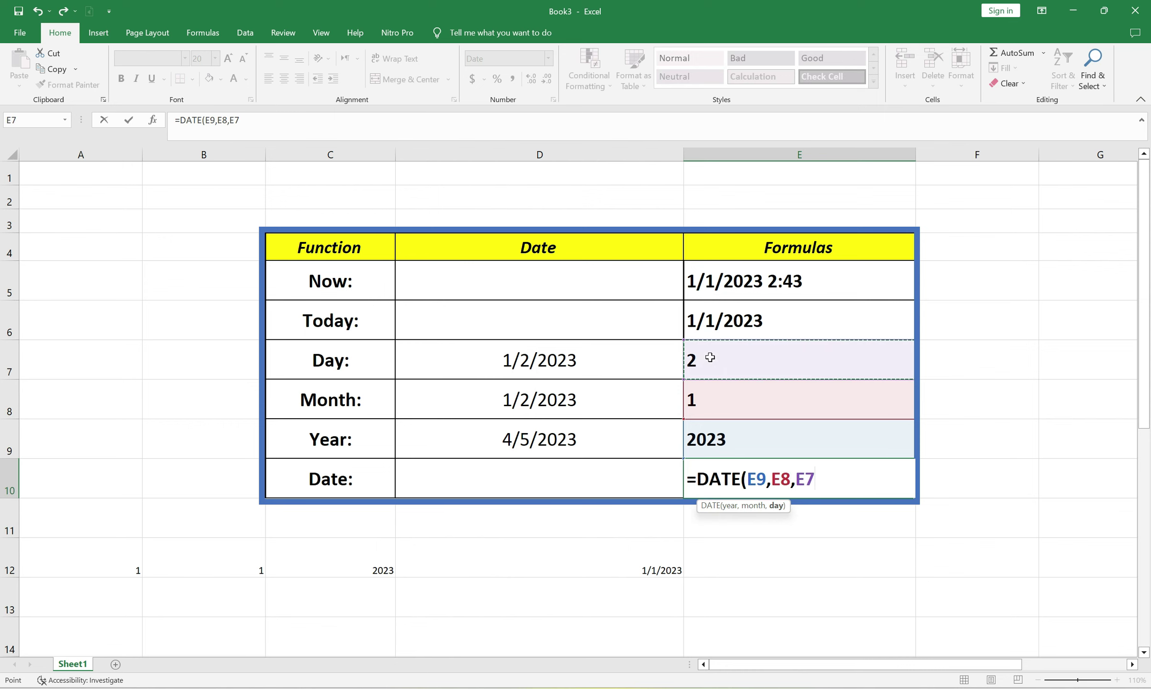
type(")")
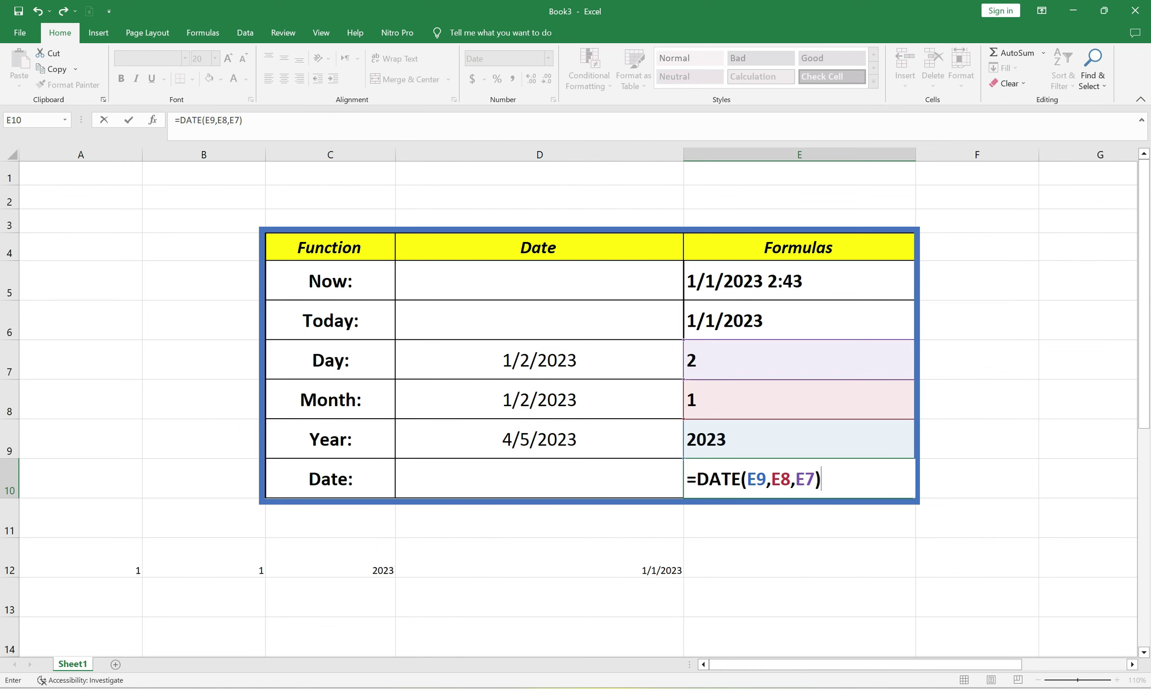
key("Return")
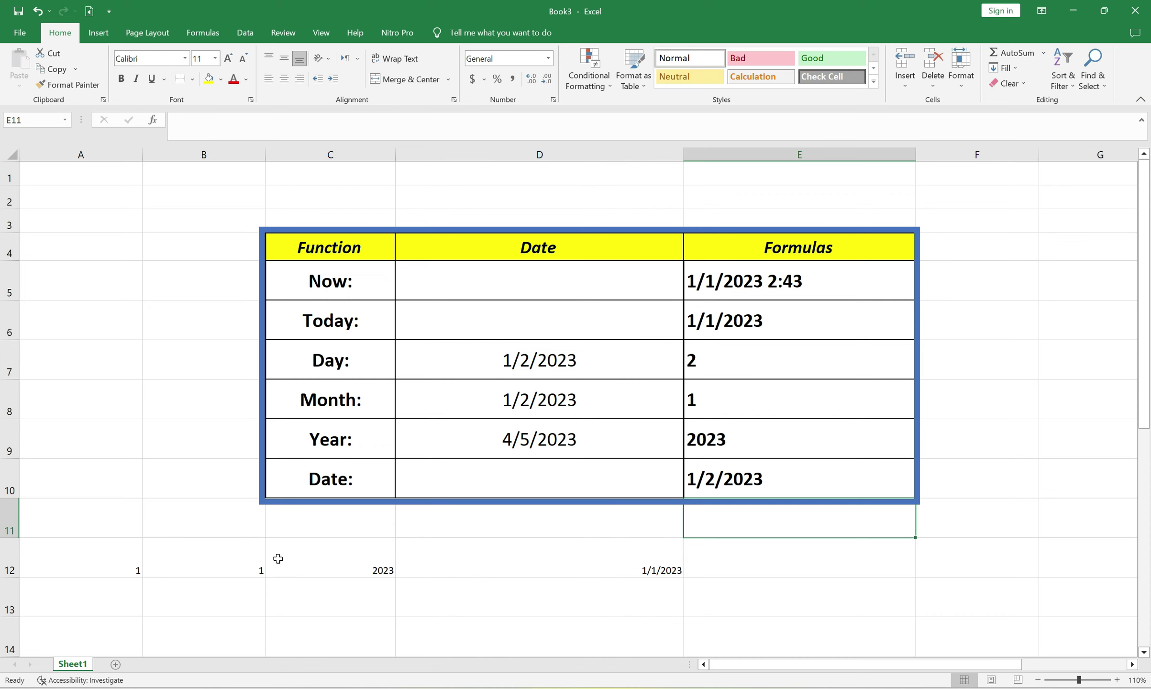
left_click(972, 688)
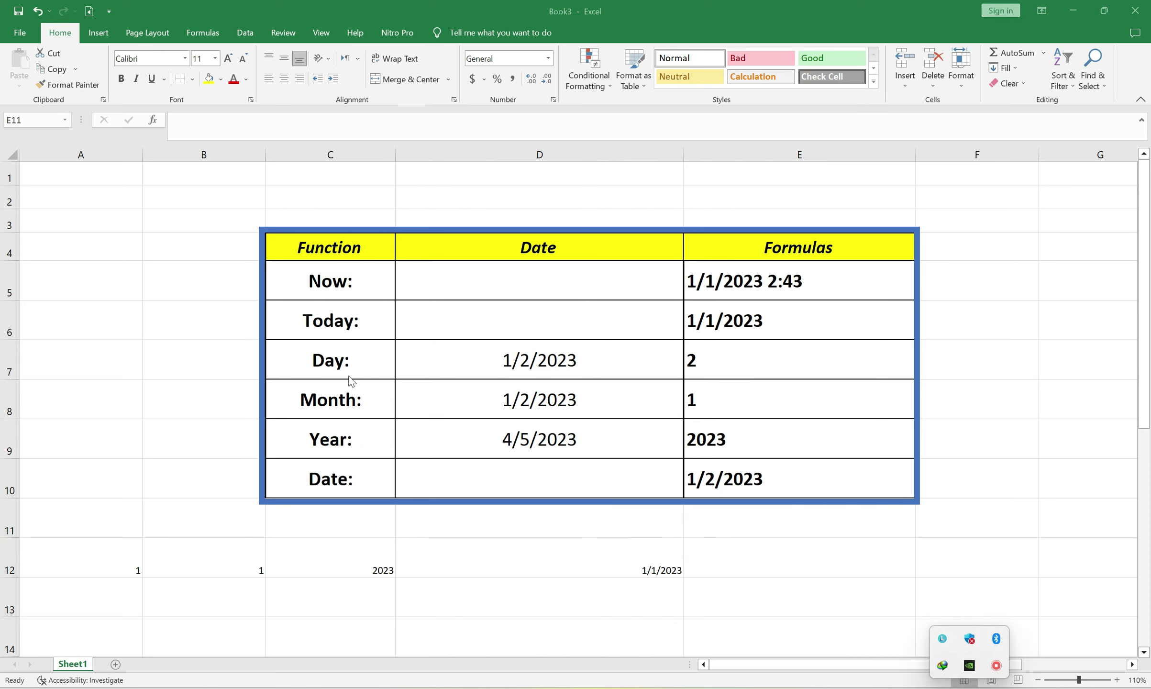
Scroll to the Add/Subtract on Date table and select the three dates starting at D17 (3/21/2023)
scroll(348, 454, "down", 1)
scroll(354, 449, "down", 3)
scroll(373, 443, "down", 1)
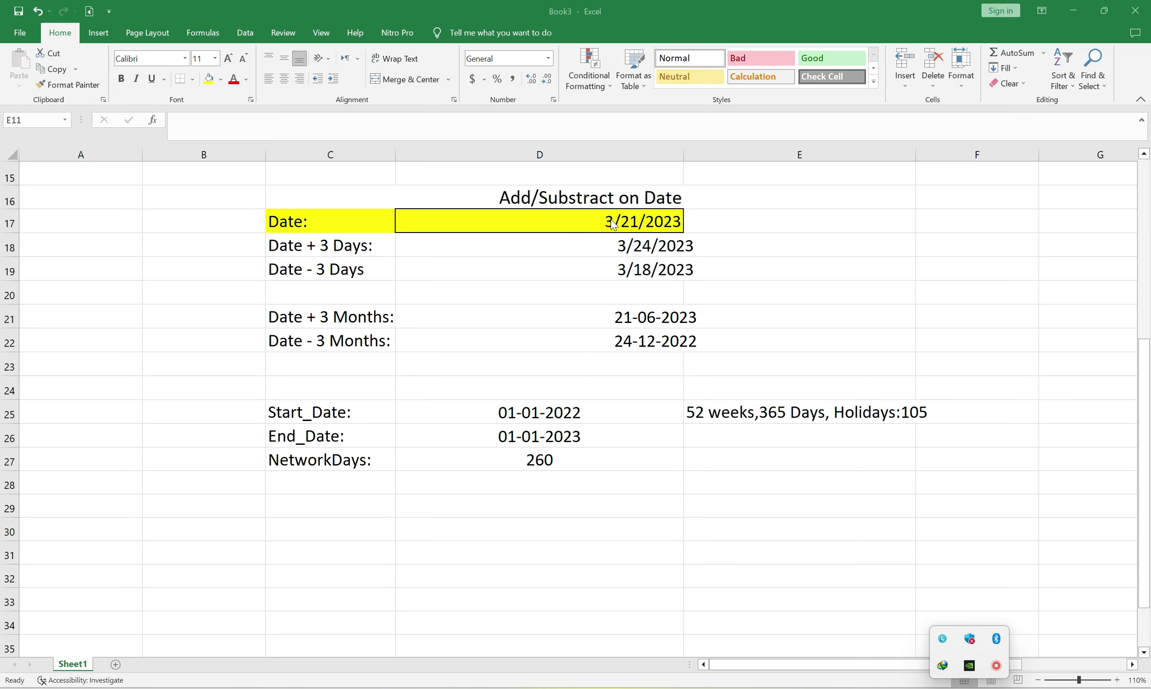
left_click(610, 220)
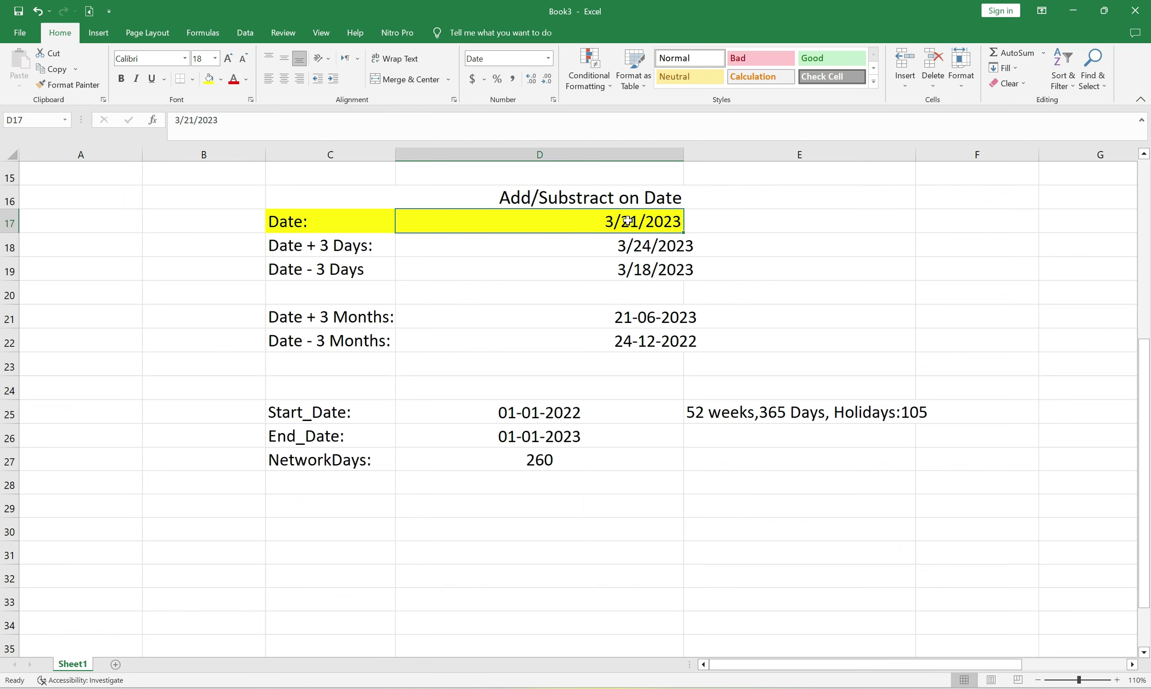
right_click(626, 221)
left_click(600, 220)
left_click_drag(625, 220, 632, 266)
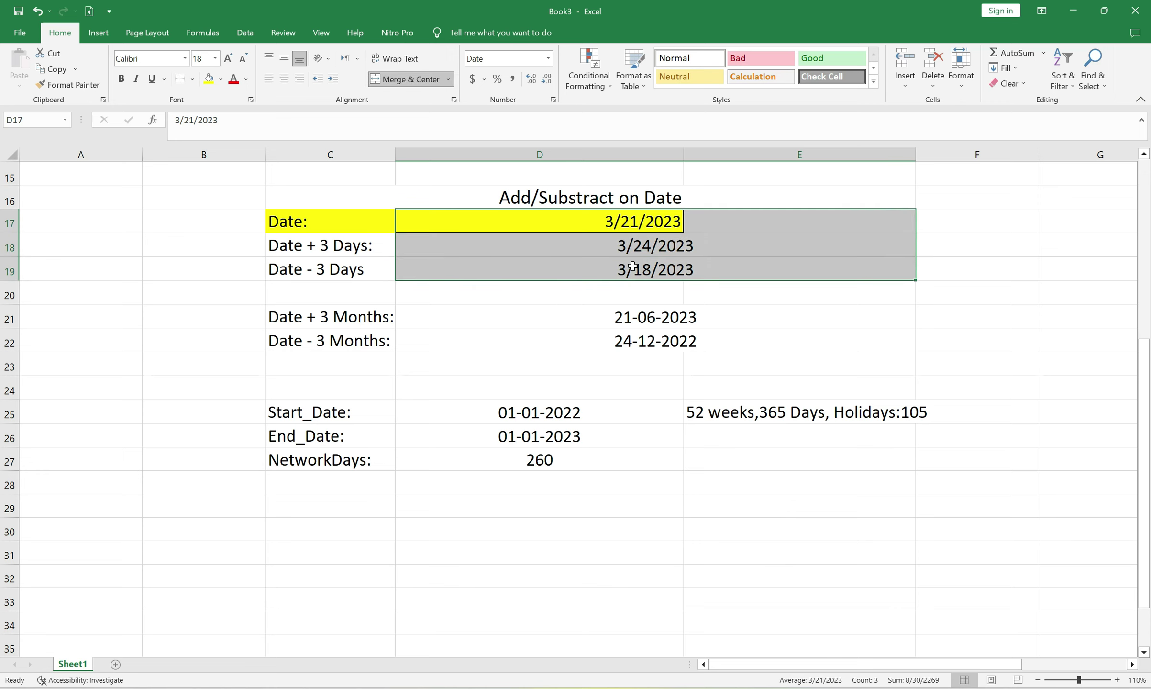
left_click(633, 267)
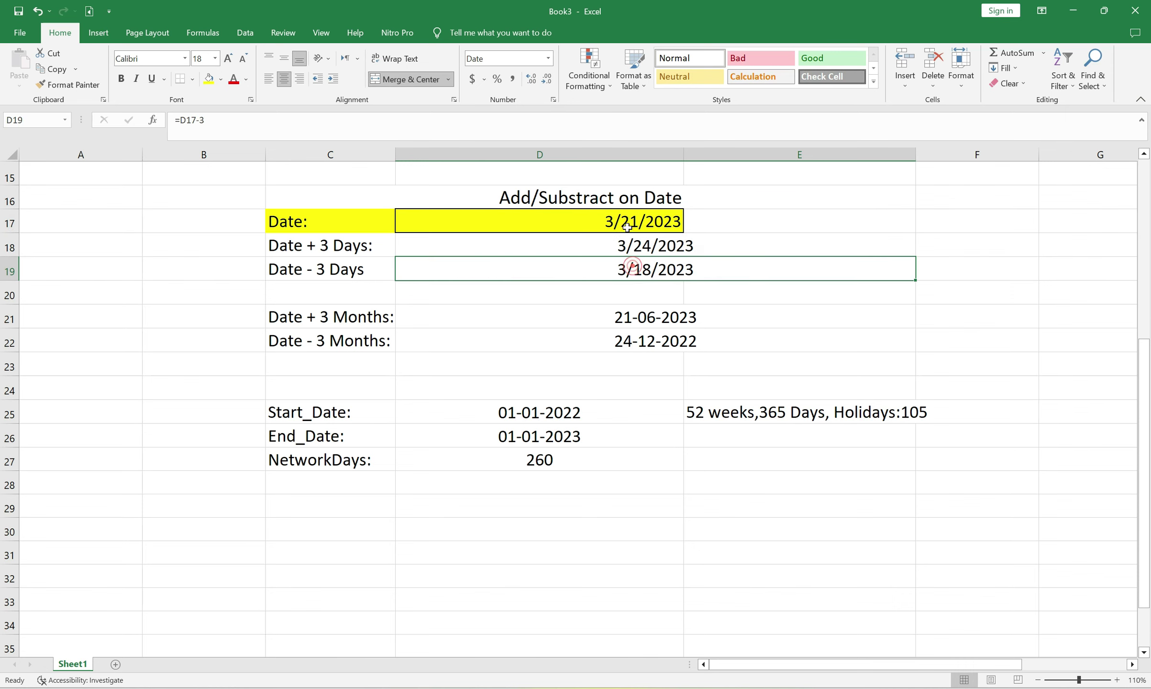
left_click_drag(624, 221, 625, 333)
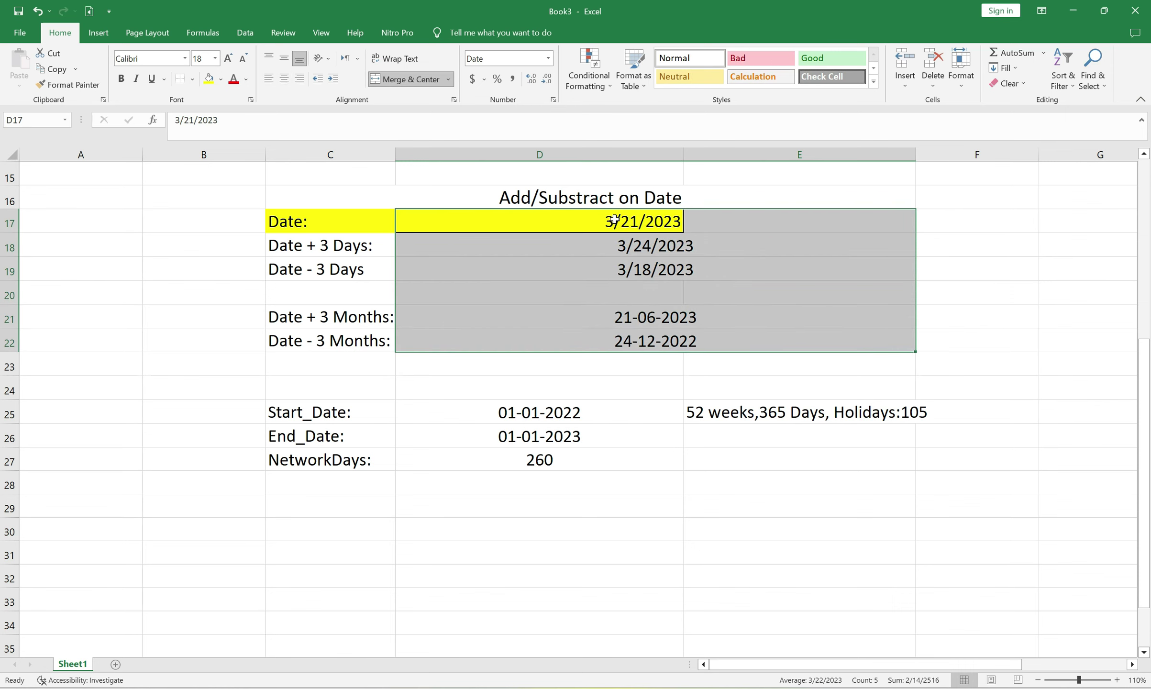
left_click_drag(614, 219, 619, 266)
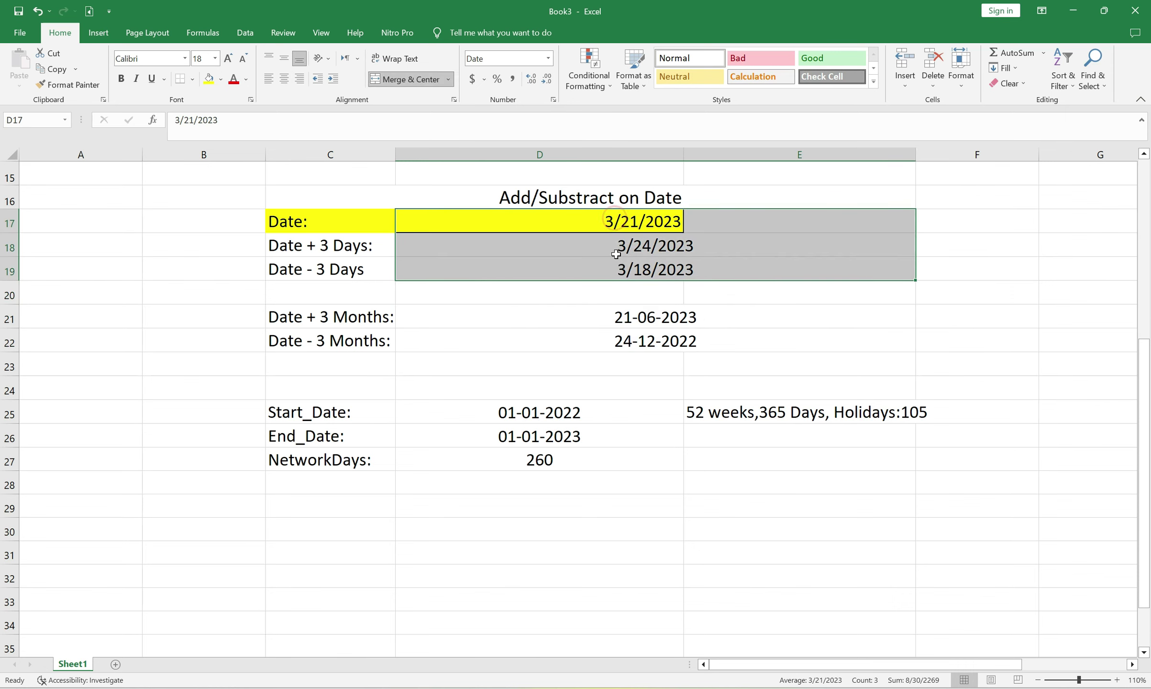
In Format Cells for the three dates, enter the custom date format dd/MM/yy
right_click(620, 266)
left_click(650, 532)
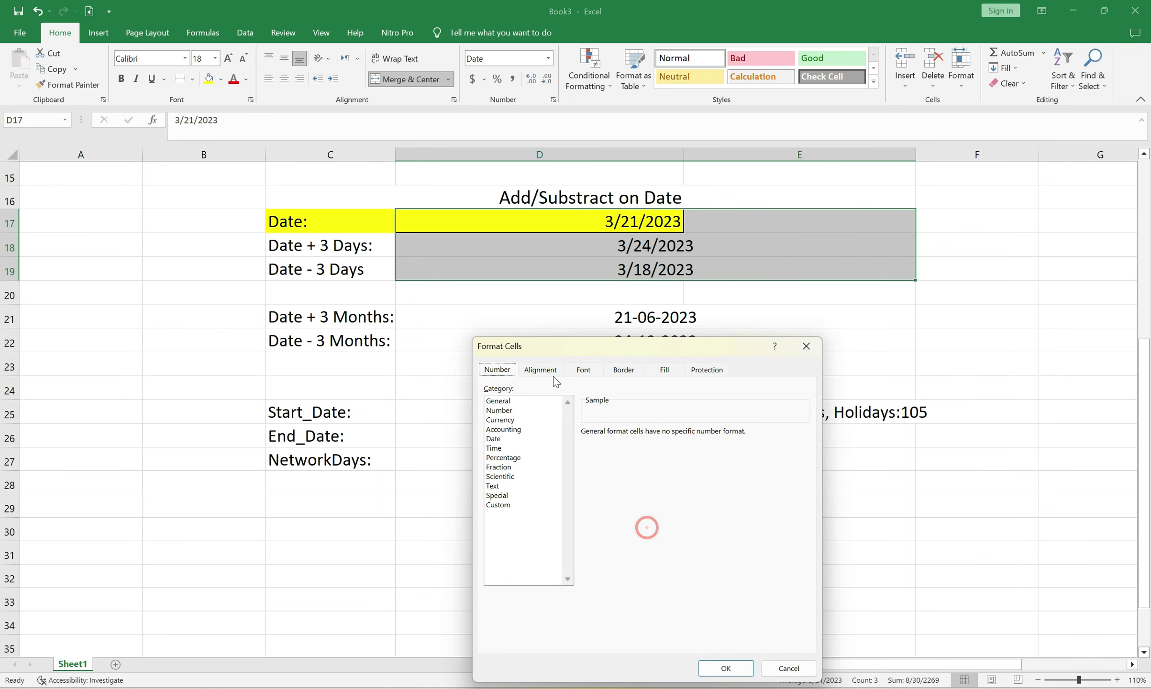
left_click(496, 439)
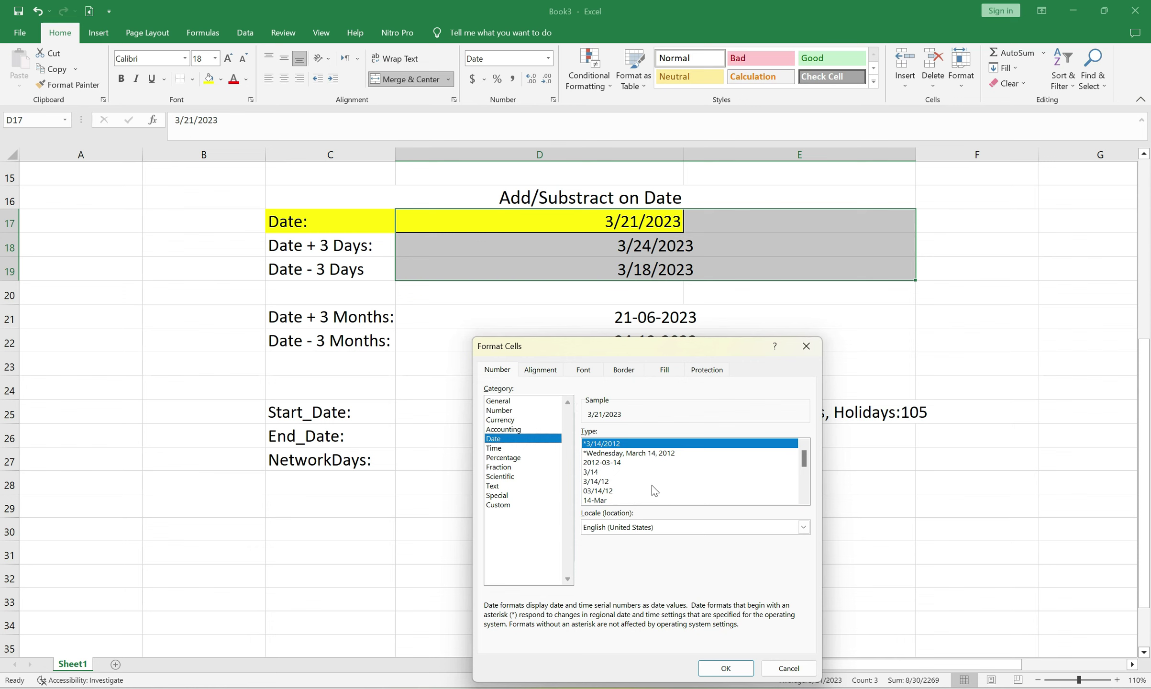
left_click(500, 505)
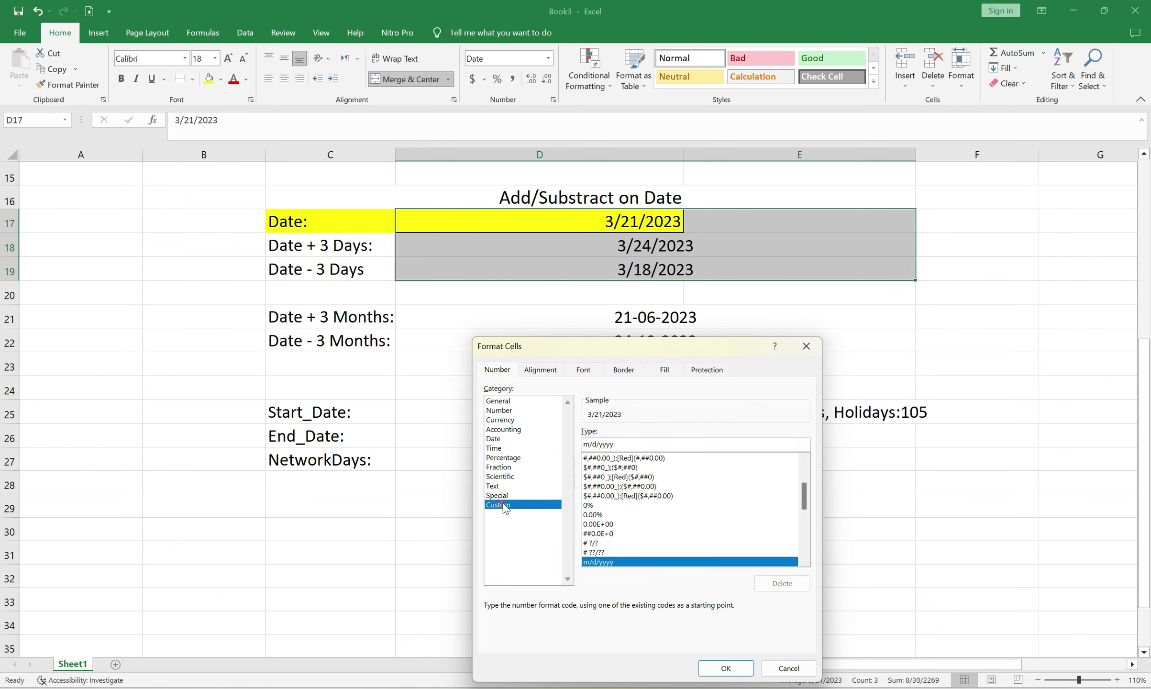
left_click_drag(622, 444, 573, 446)
type("dd/")
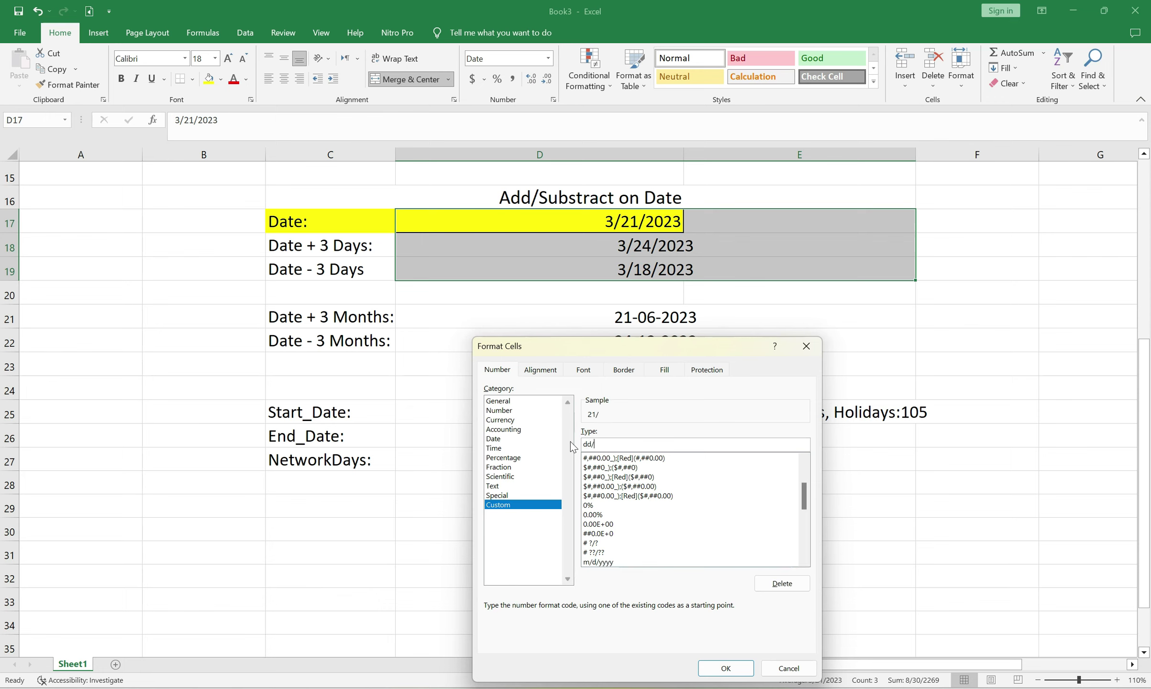
type("MM/")
type("yyyy")
Apply the dd/MM/yyyy custom format to the three dates, then select D17 through D18
left_click(724, 669)
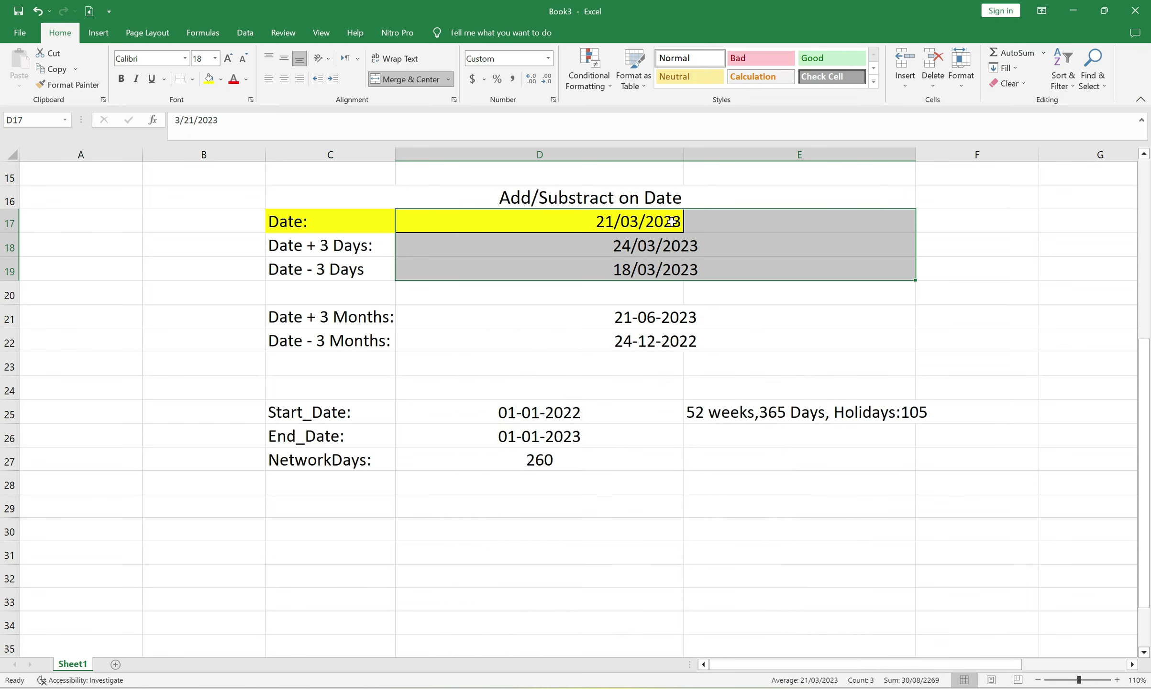
left_click(629, 228)
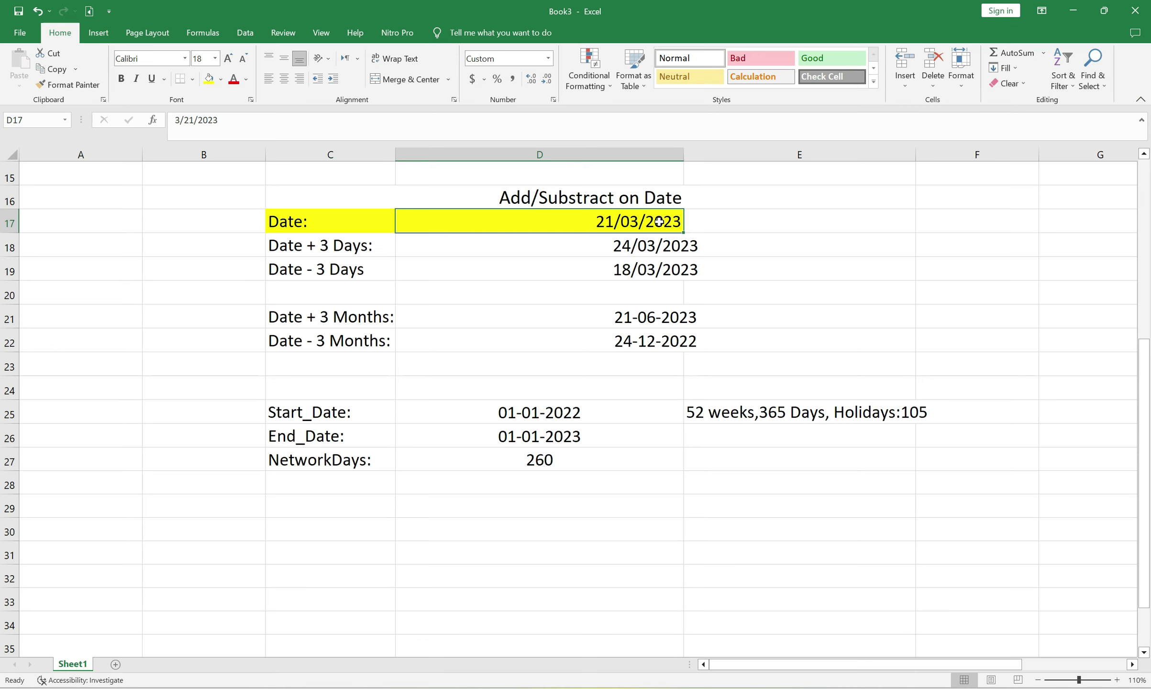
left_click_drag(681, 224, 641, 221)
Clear the Date + 3 Days formula and re-enter one referencing D19
left_click(644, 245)
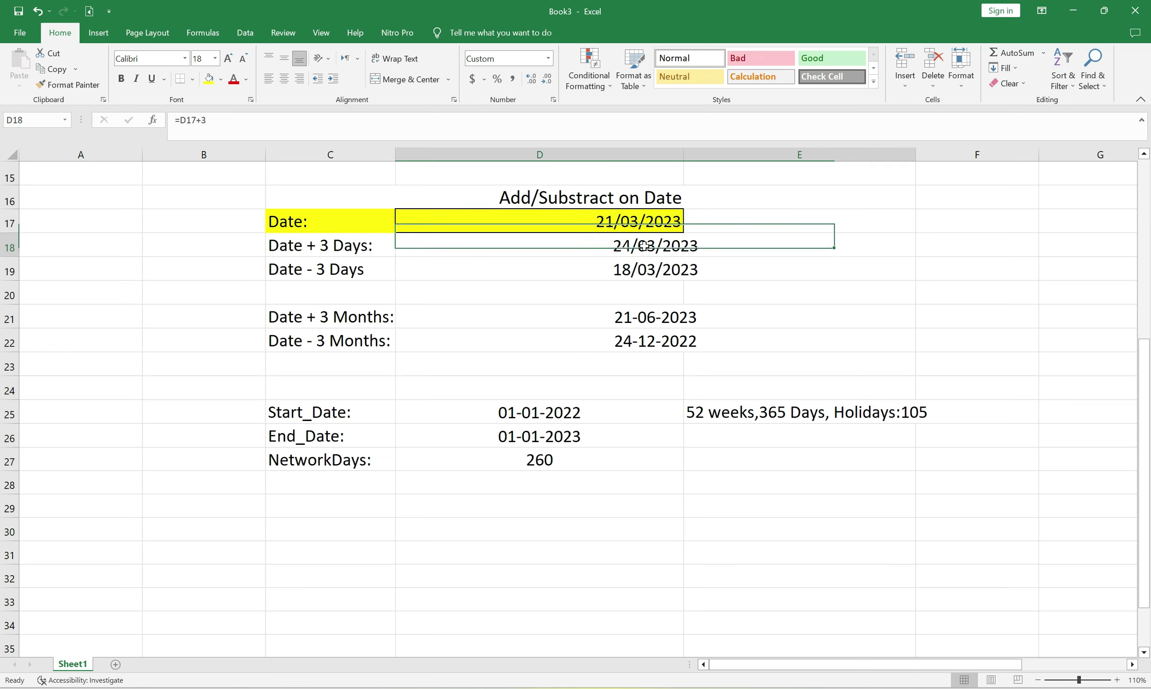
double_click(643, 246)
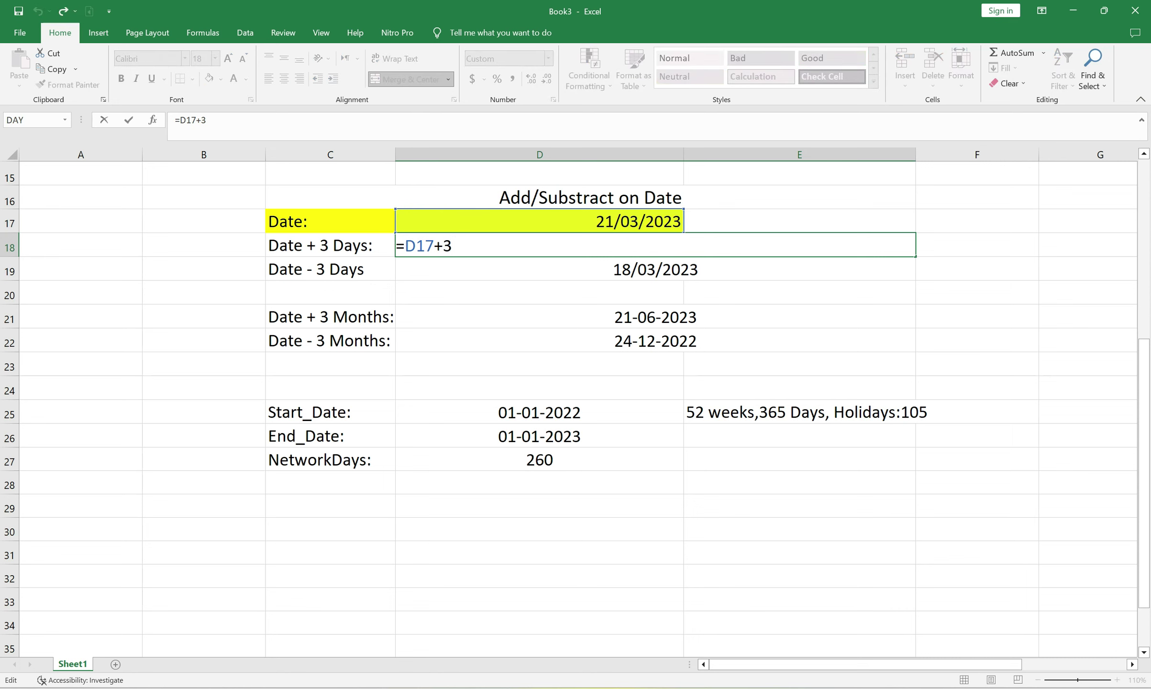
key("BackSpace")
key("BackSpace")
key("BackSpace")
key("BackSpace")
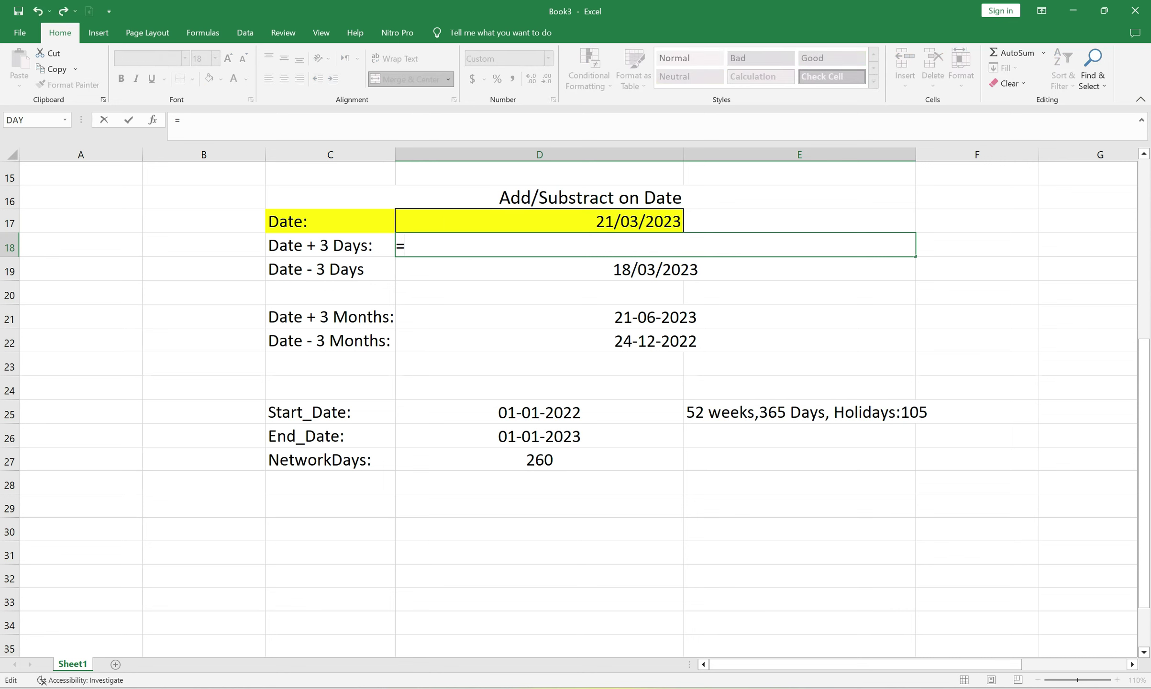
key("BackSpace")
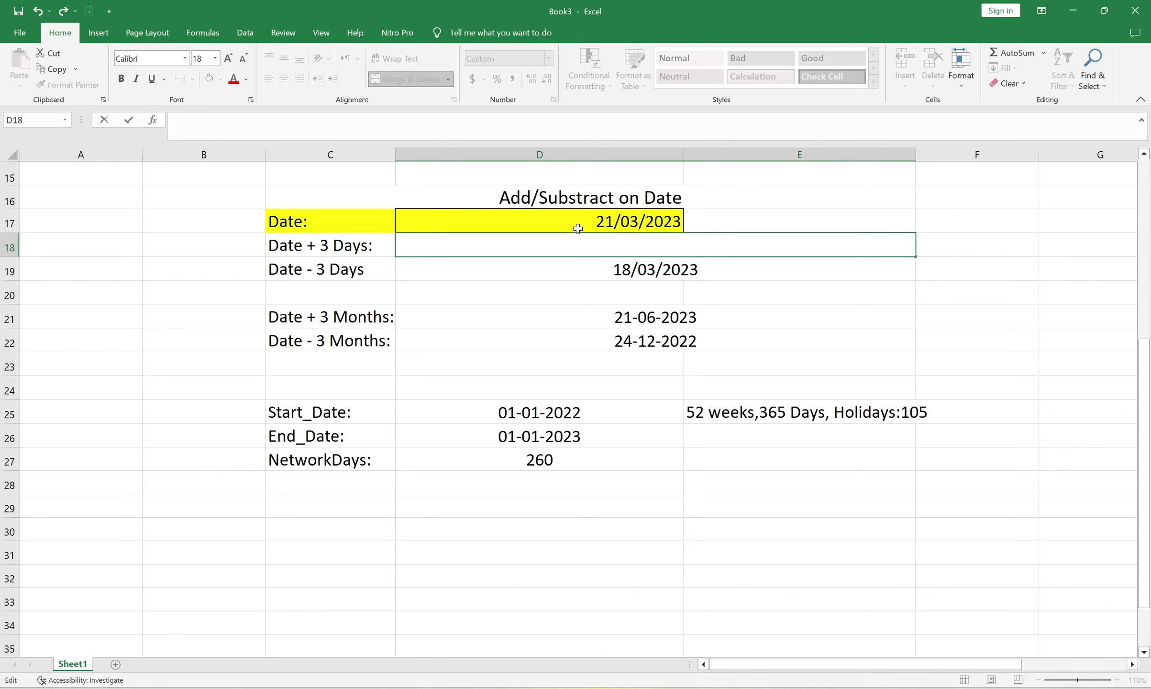
left_click(612, 221)
left_click(614, 244)
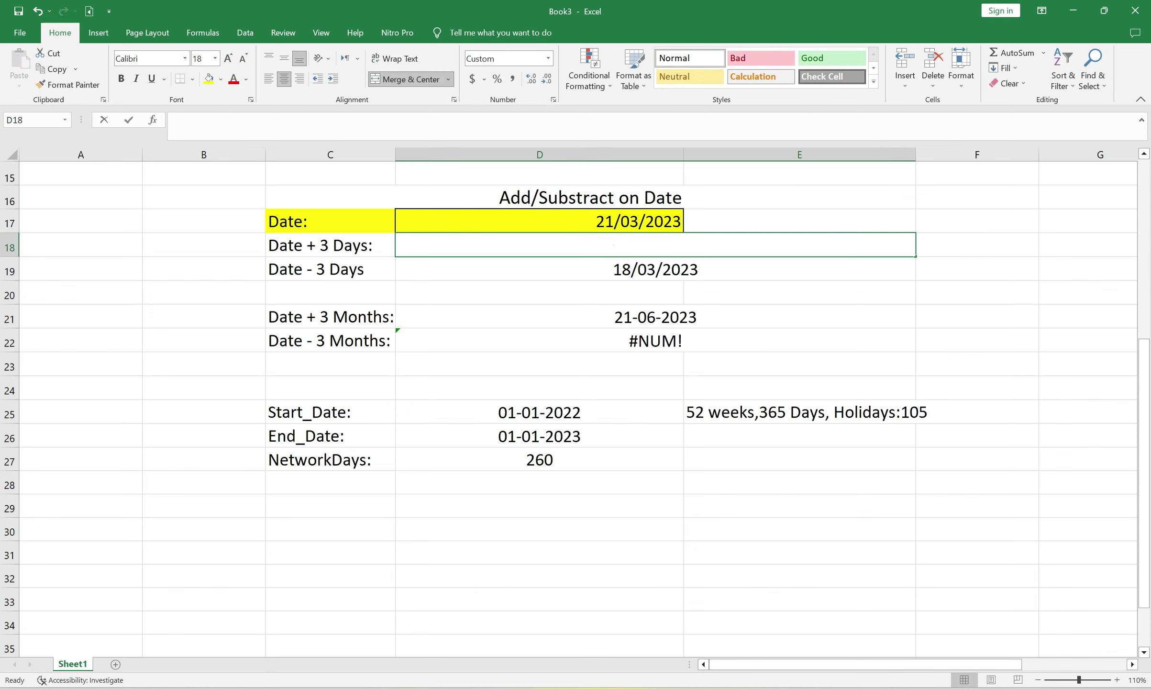
type("=")
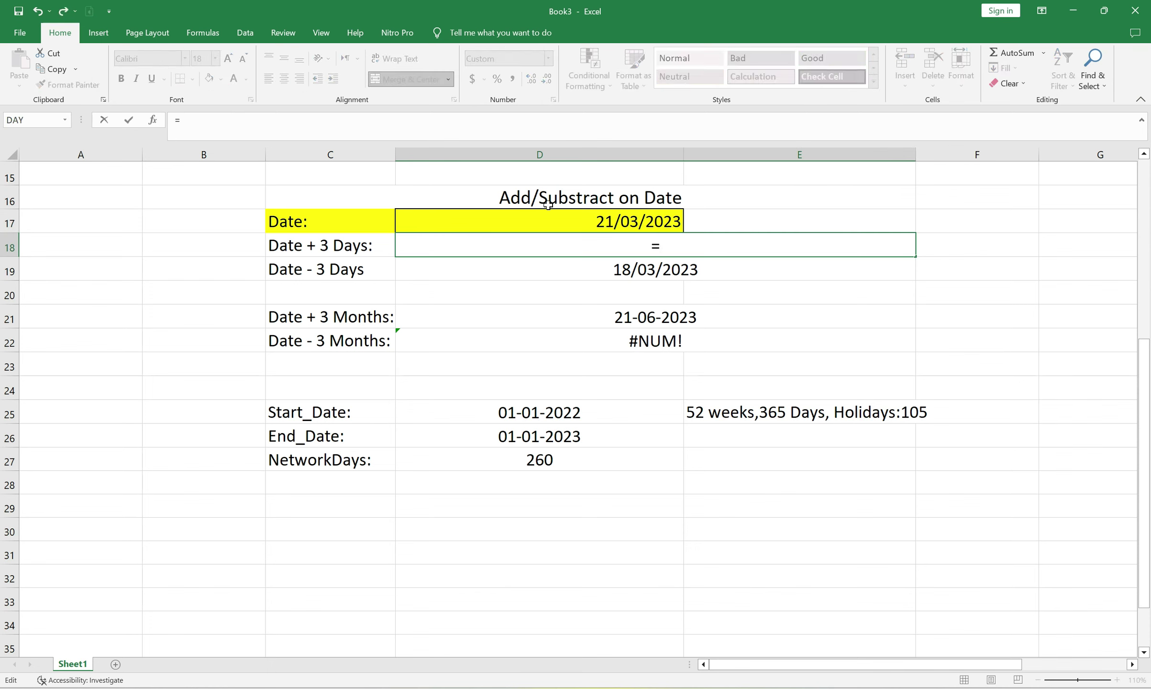
left_click(98, 32)
left_click(579, 267)
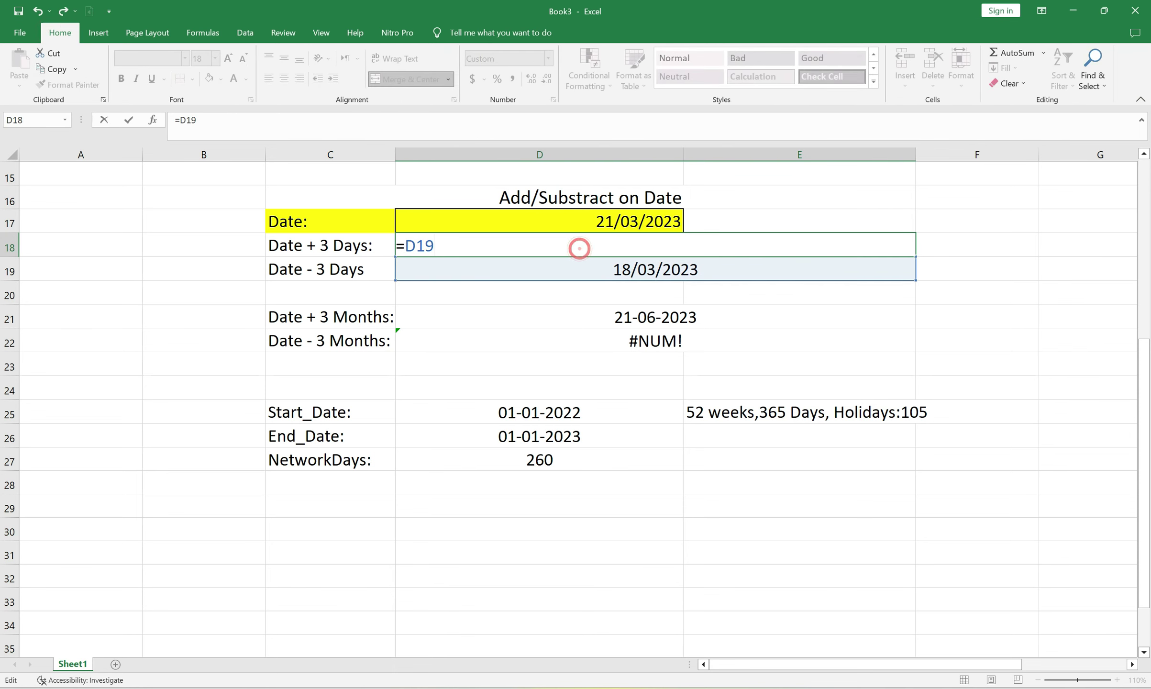
key("Return")
Center-align the date in D18
left_click(580, 249)
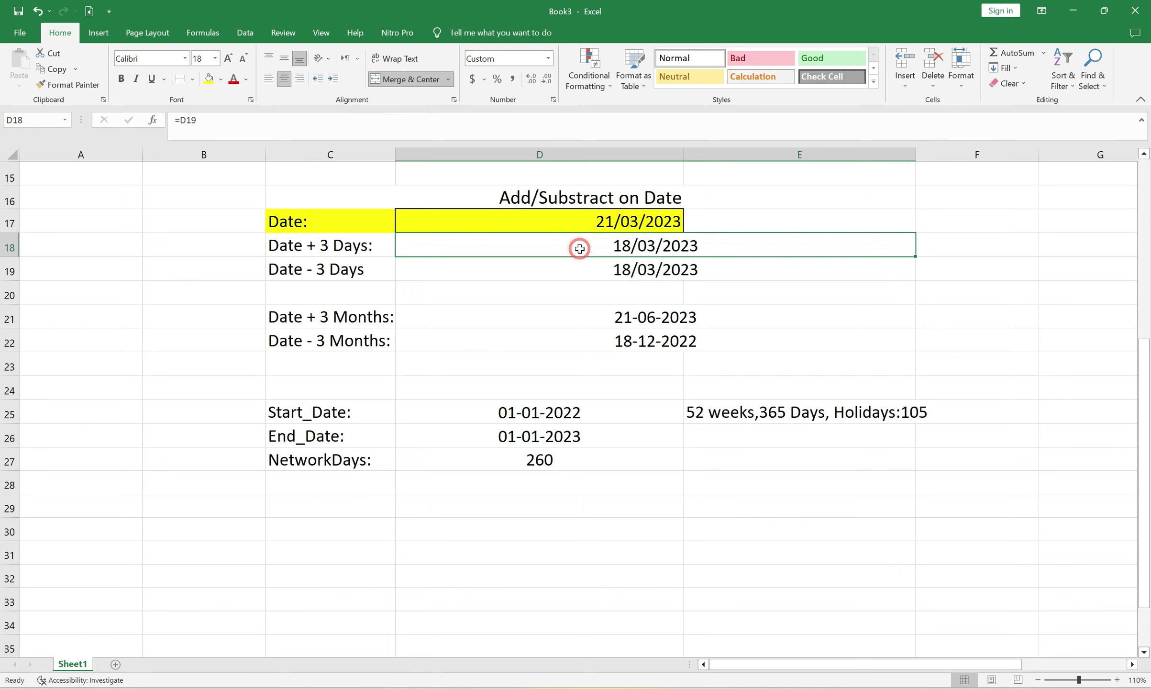
left_click(269, 79)
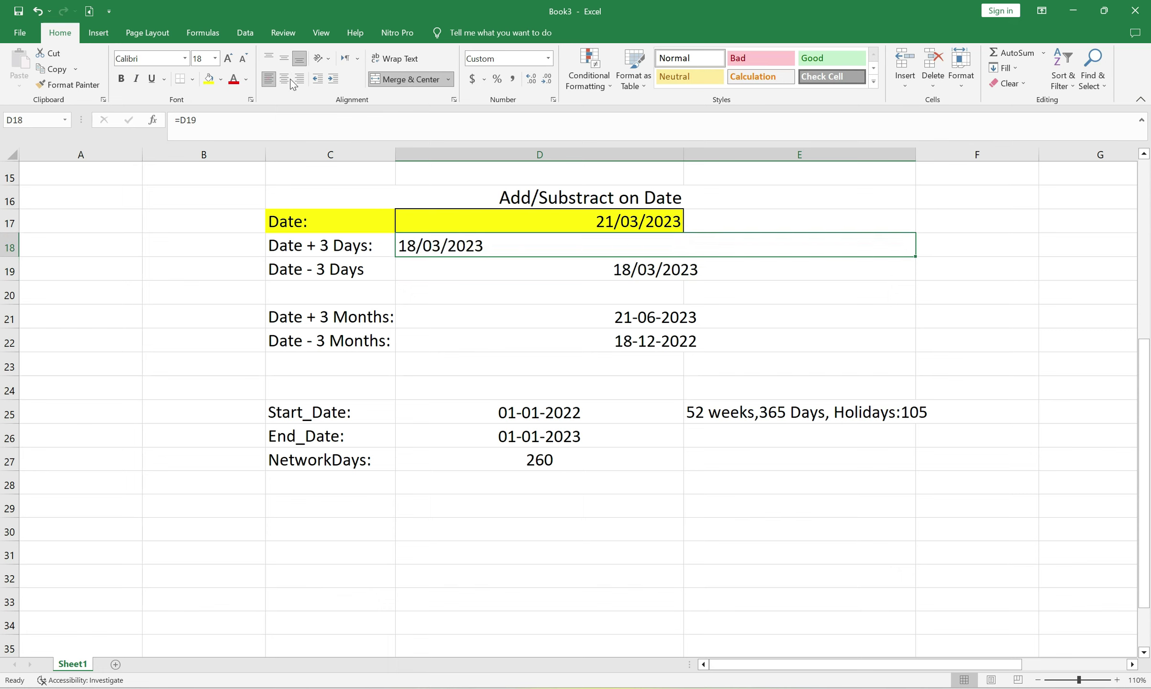
left_click(284, 79)
Correct the D18 formula to =D17+3, returning 24/03/2023
double_click(535, 244)
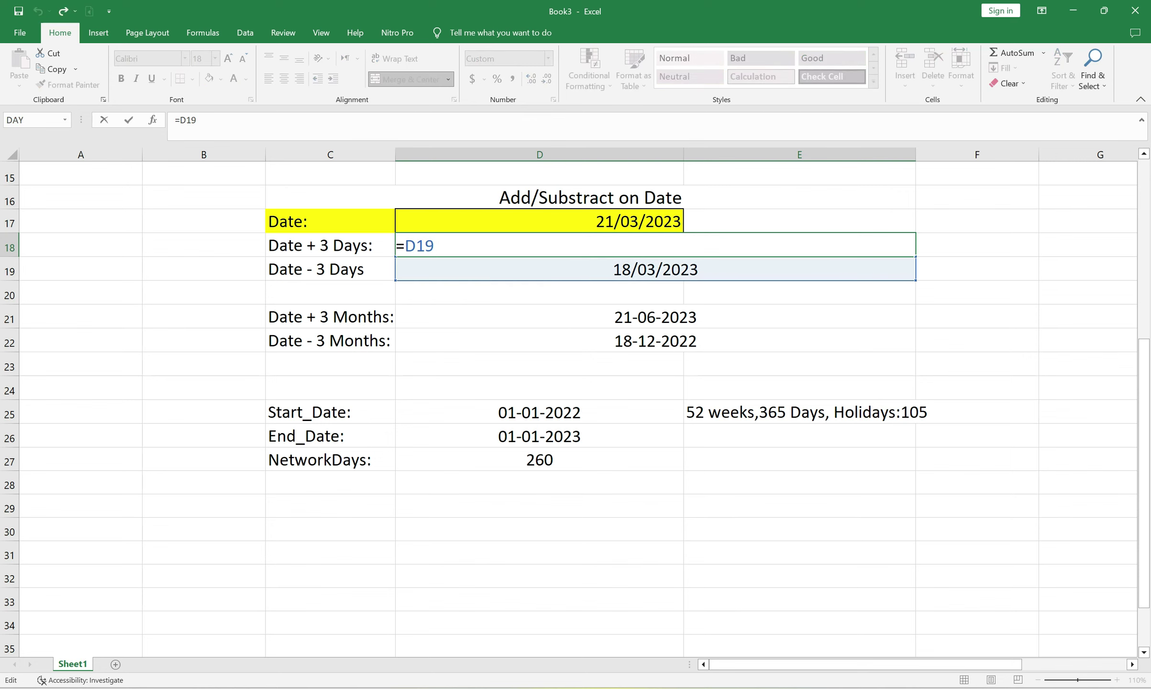
key("BackSpace")
key("BackSpace")
key("BackSpace")
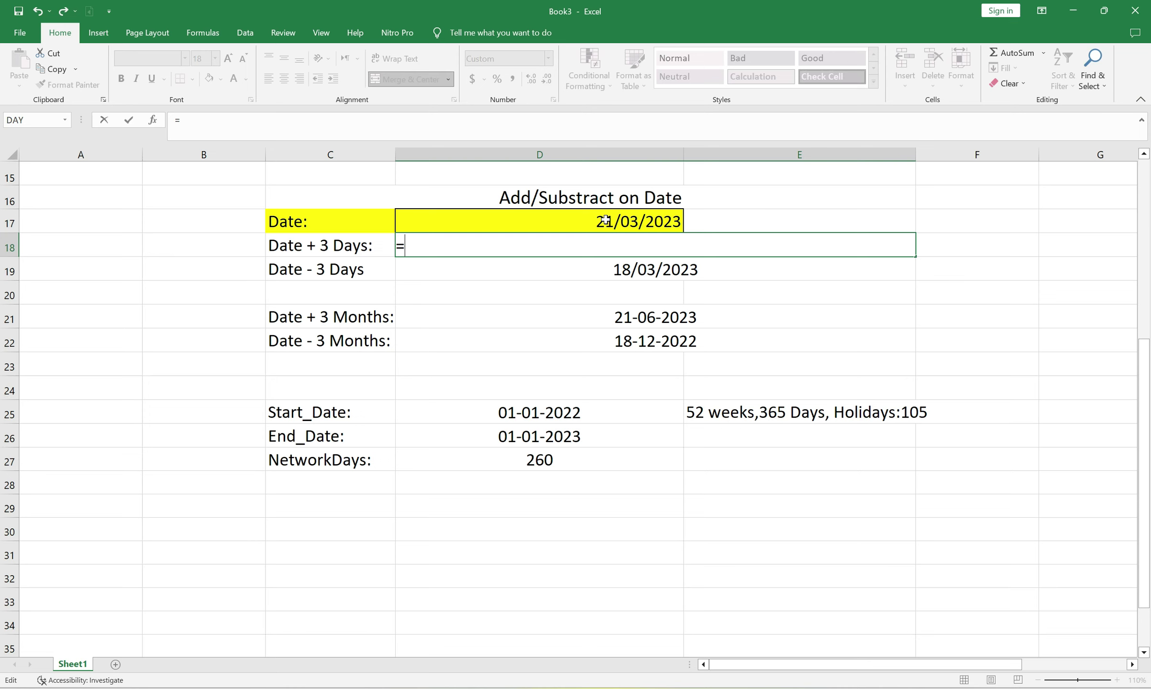
left_click(605, 218)
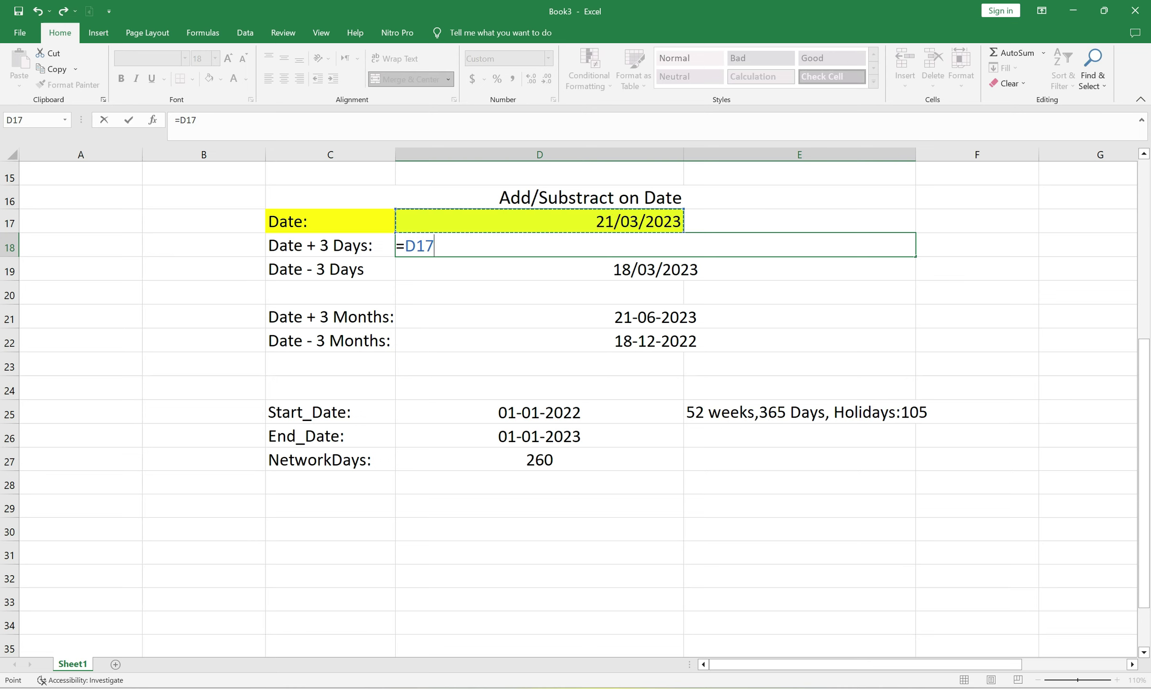
type("+3")
key("Return")
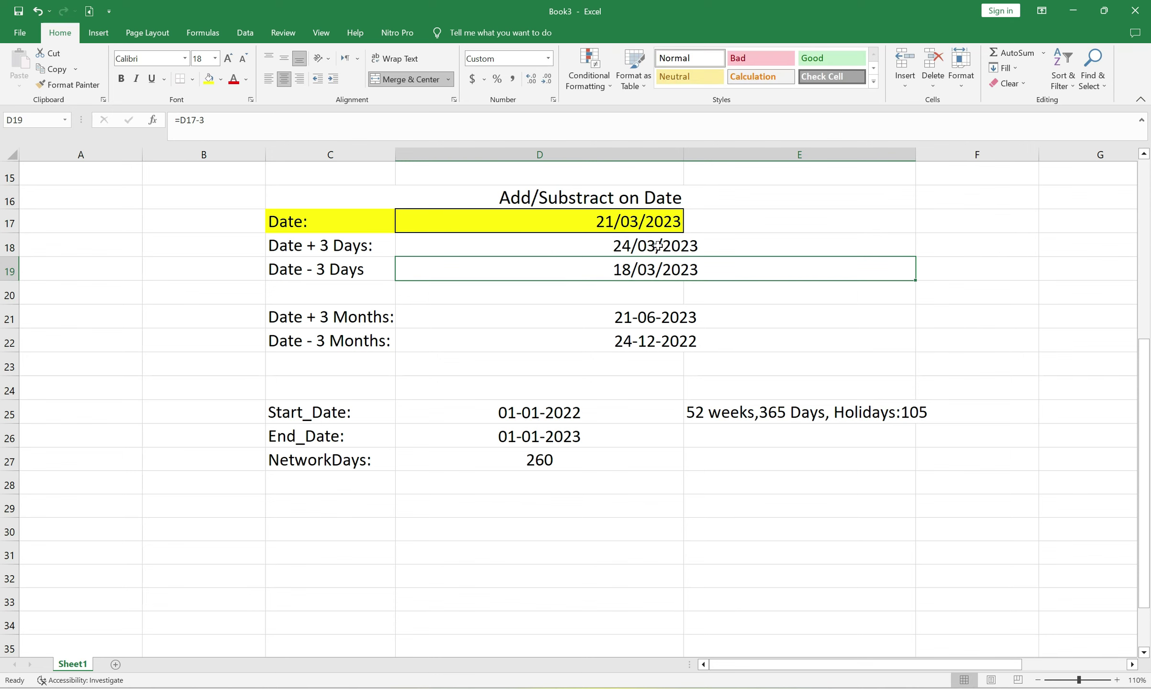
left_click(682, 241)
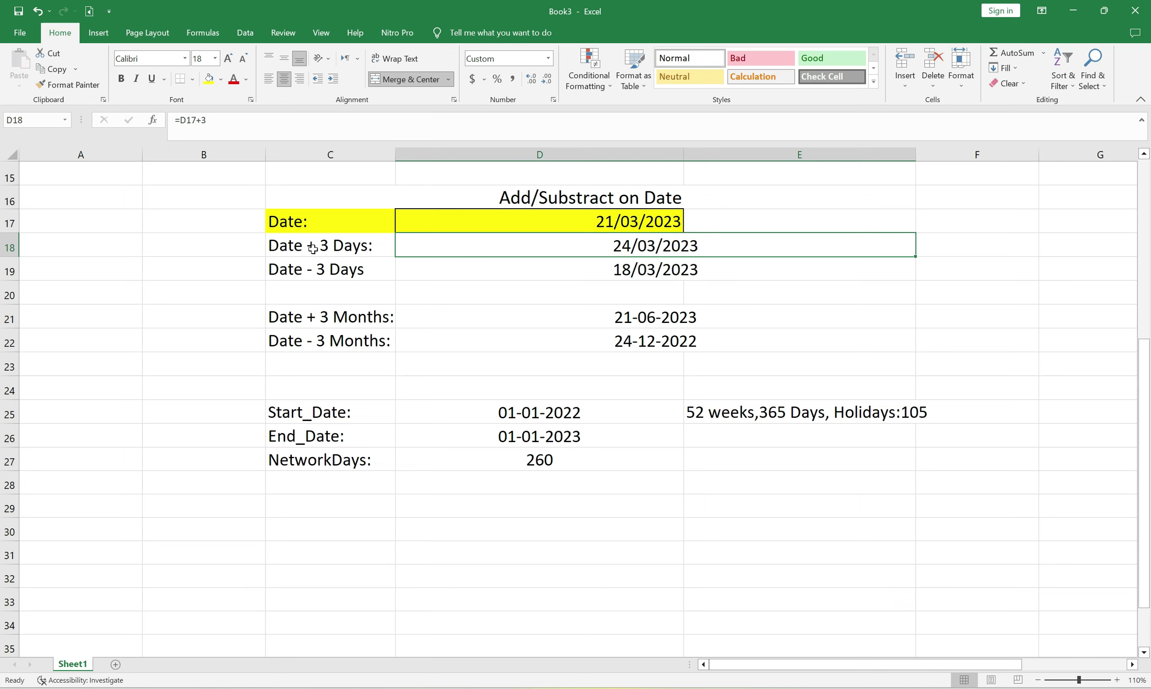
double_click(644, 270)
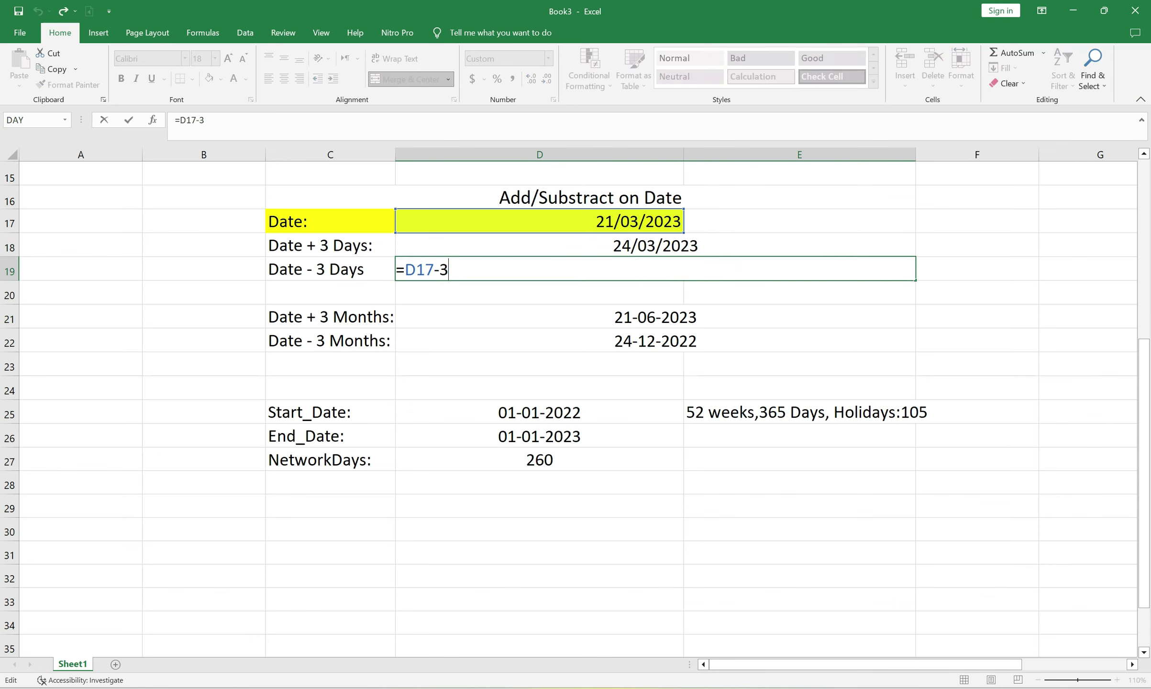
key("BackSpace")
key("BackSpace")
key("BackSpace")
key("BackSpace")
key("BackSpace")
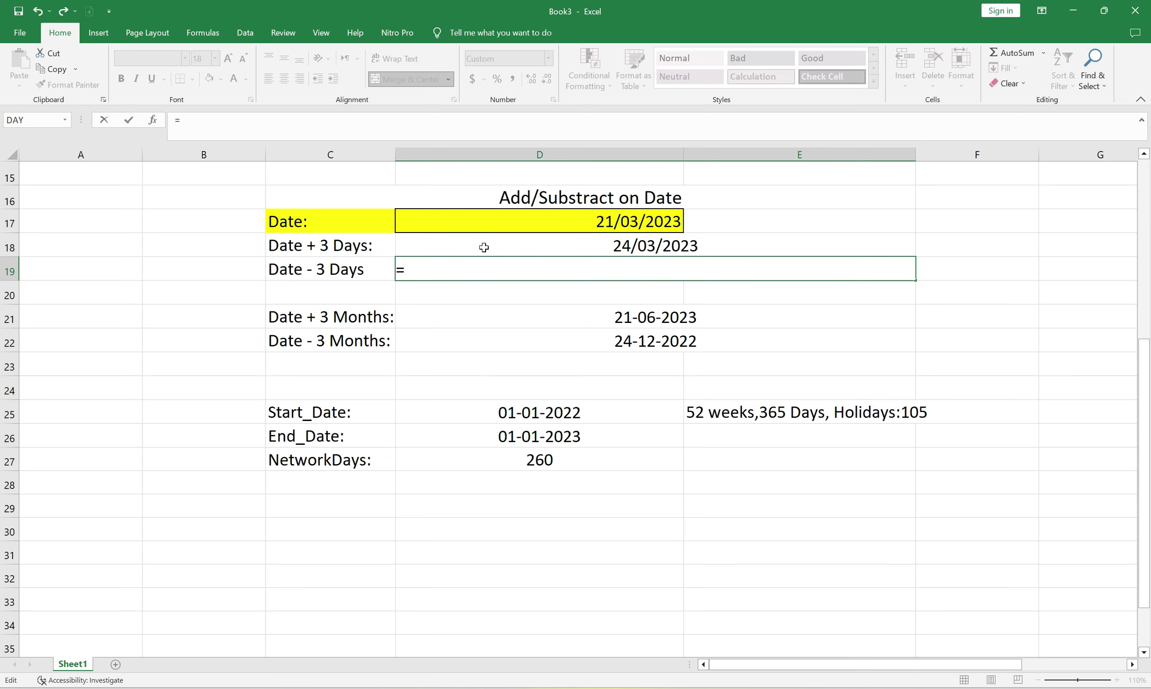
left_click(590, 219)
type("-")
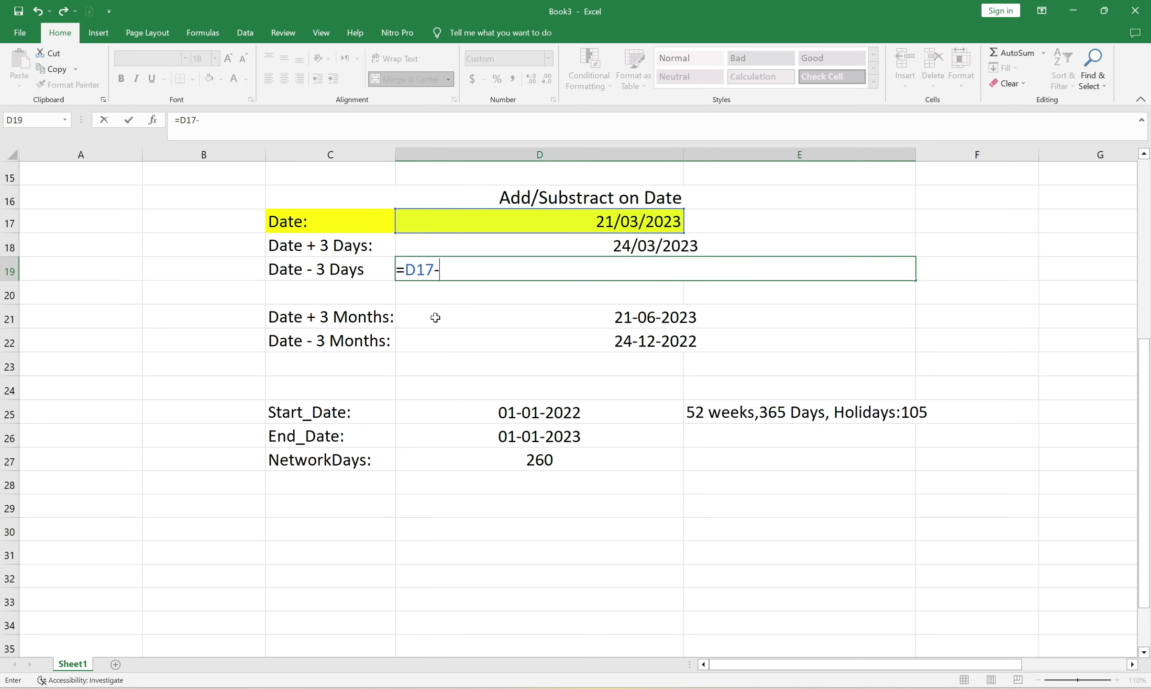
type("3")
key("Return")
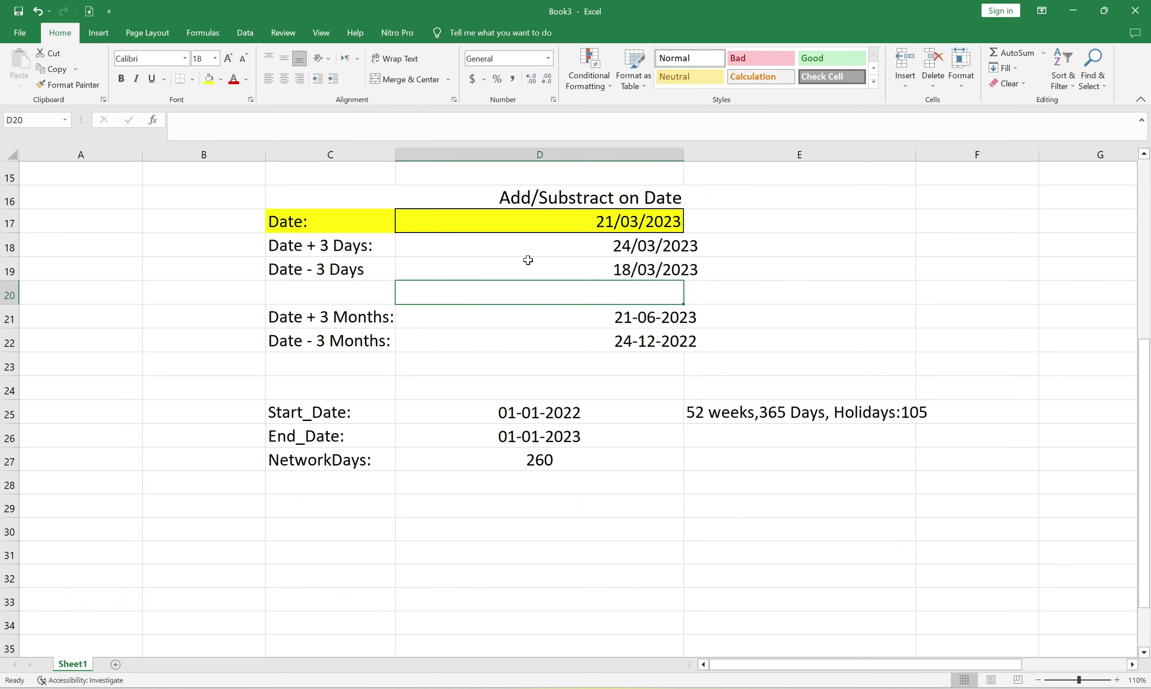
left_click(617, 261)
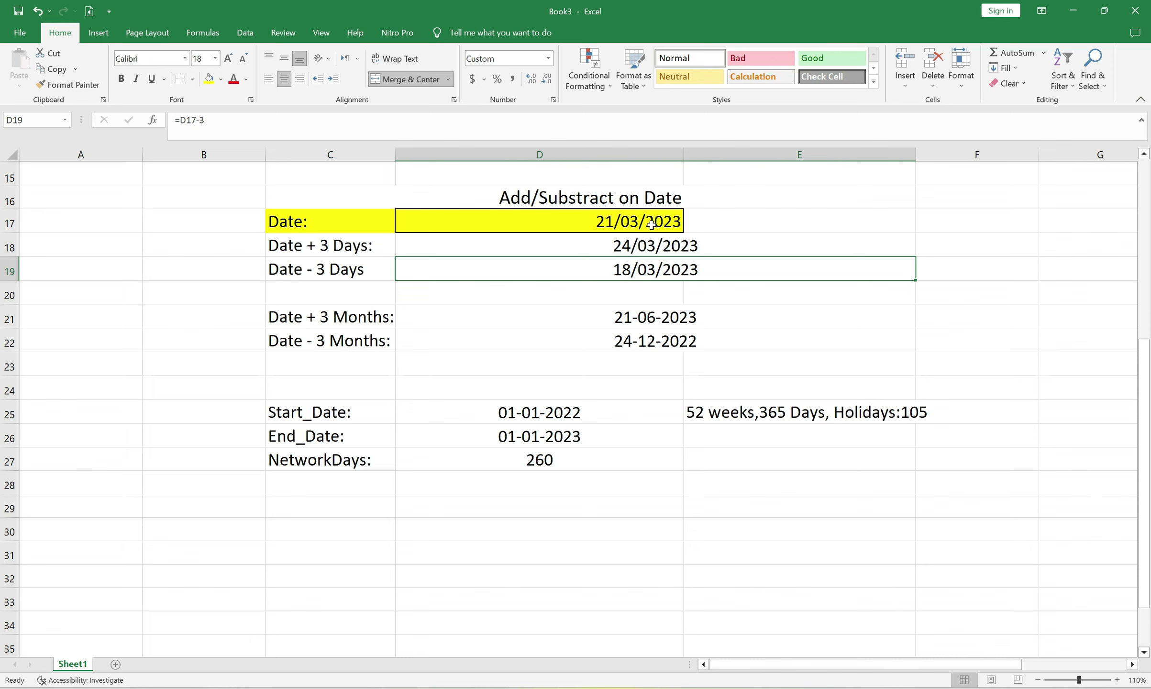
left_click(707, 320)
double_click(708, 319)
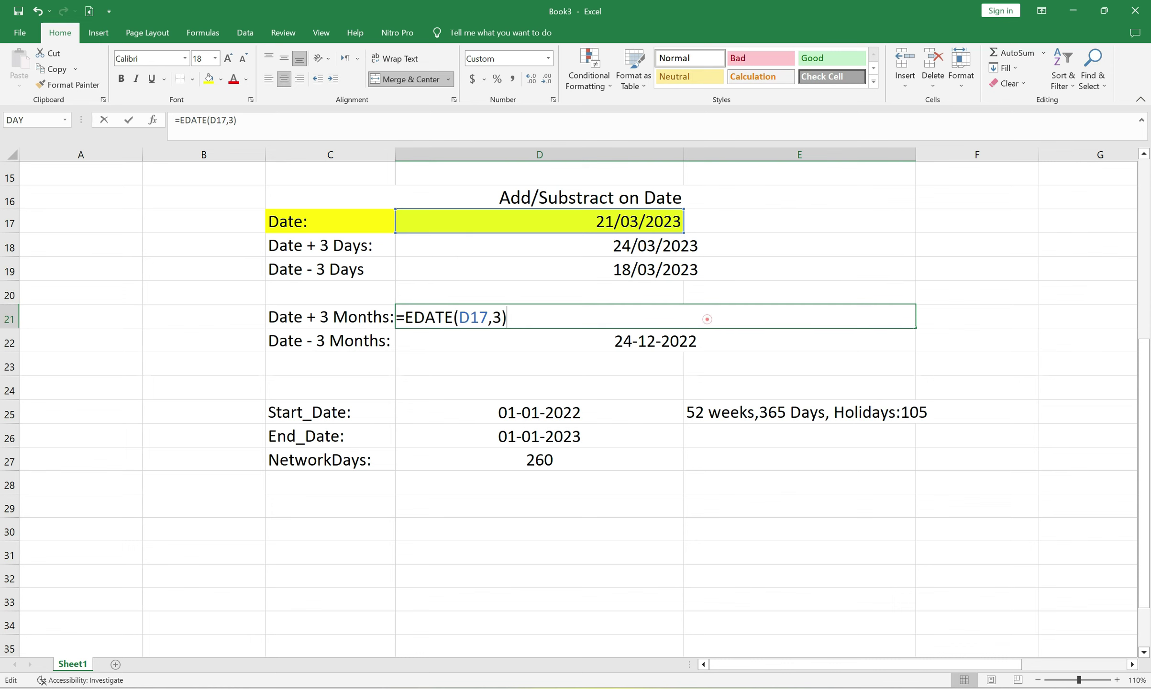
key("BackSpace")
key("BackSpace")
key("BackSpace")
key("BackSpace")
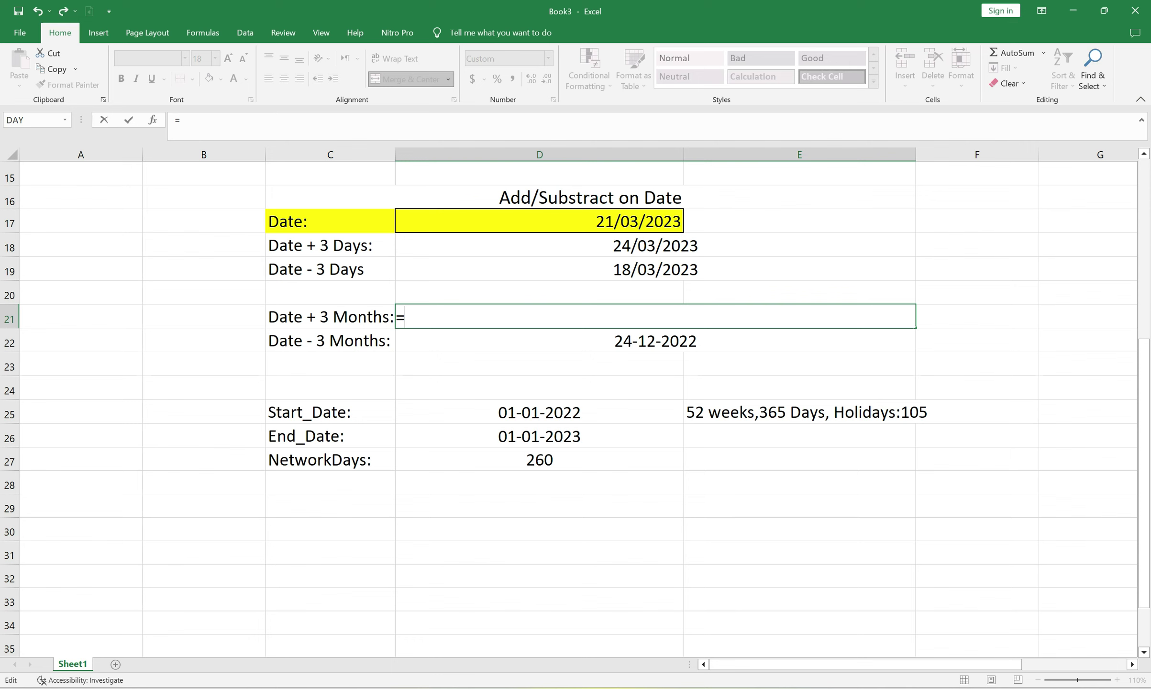
type("E")
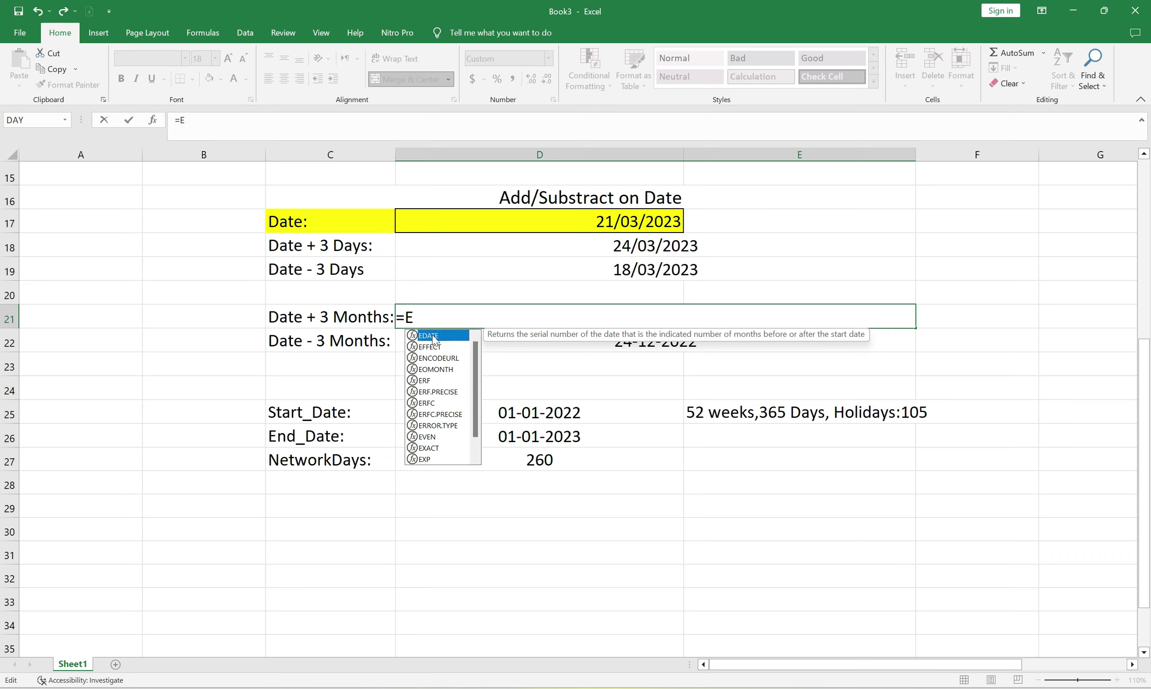
key("Tab")
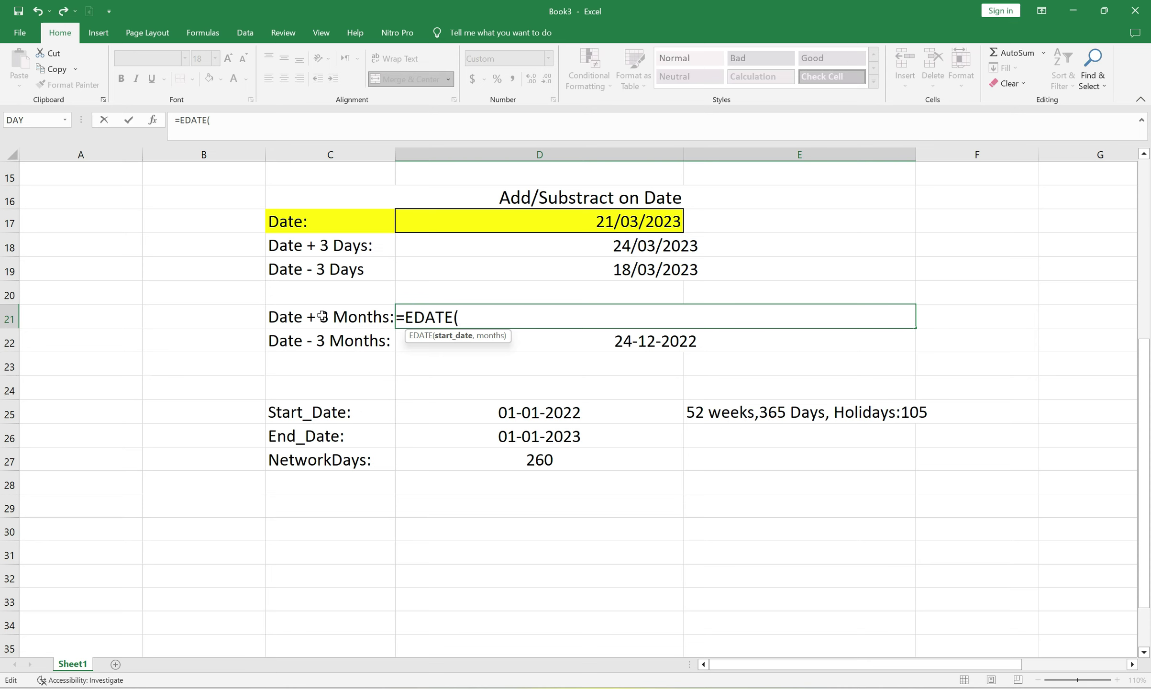
left_click(631, 221)
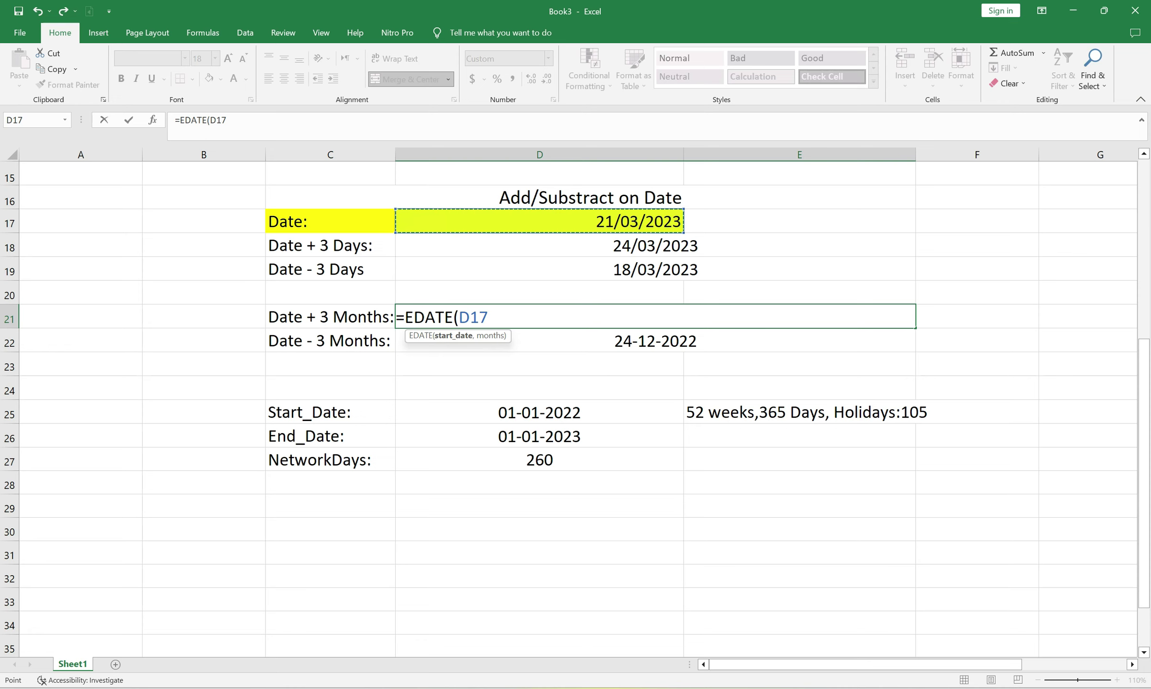
type(",")
type("3")
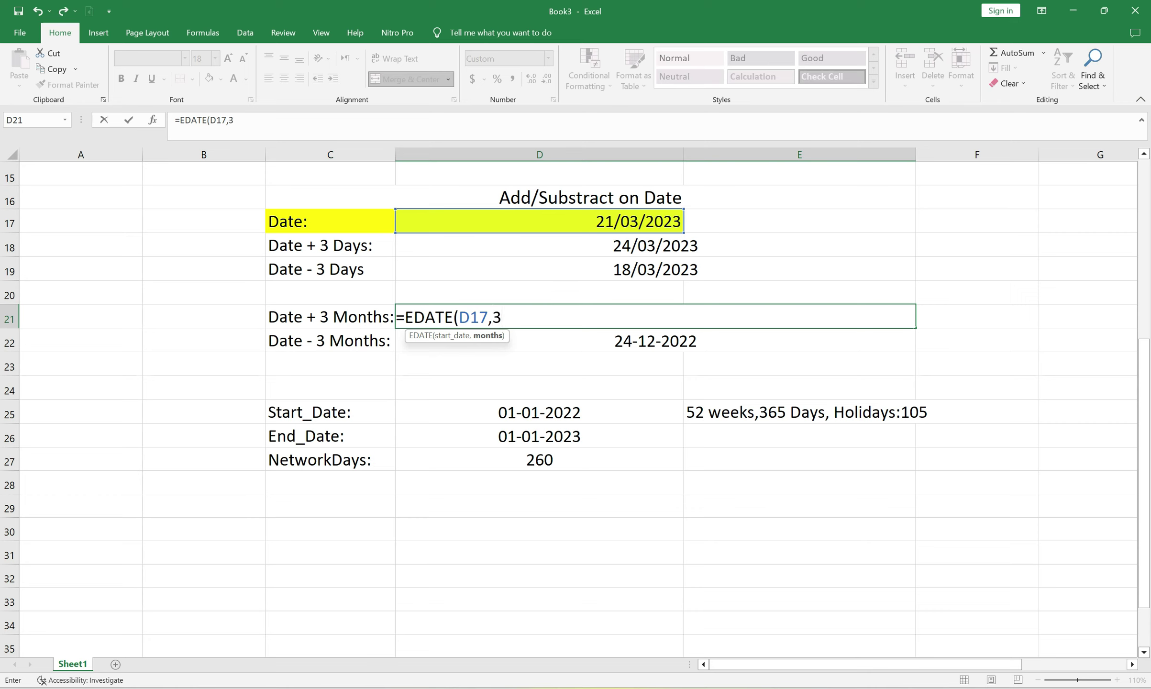
type(")")
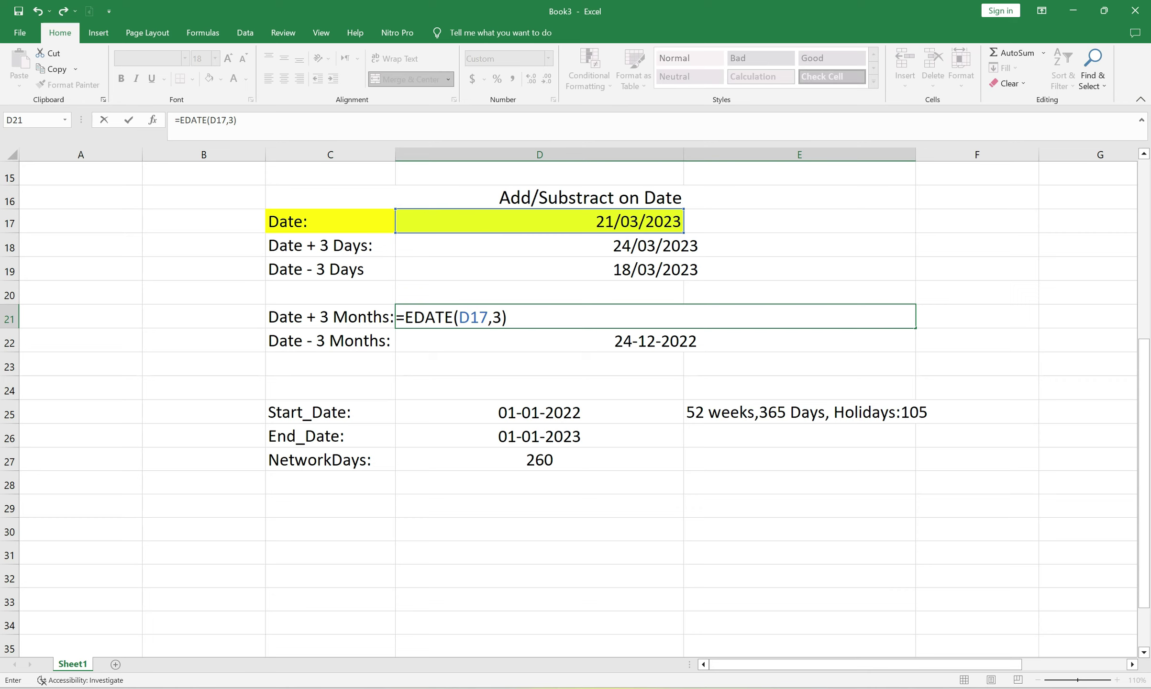
key("Return")
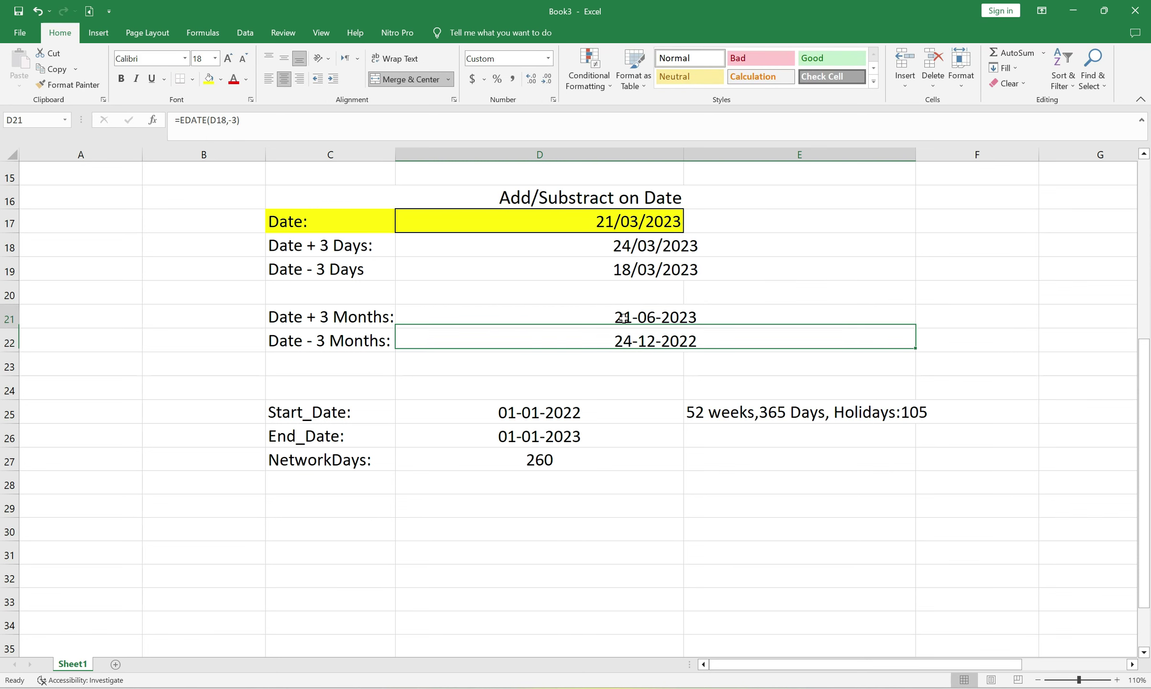
Rewrite the Date - 3 Months formula as =EDATE(D17,-3), giving 21-12-2022
left_click(623, 317)
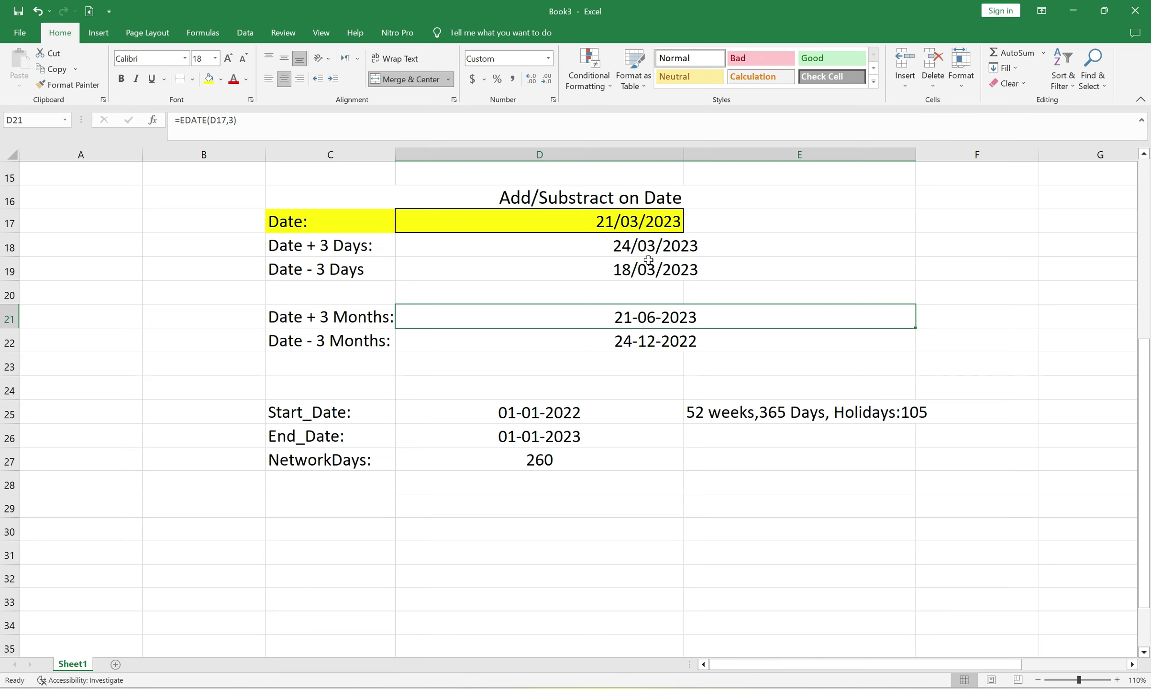
left_click(620, 316)
double_click(697, 341)
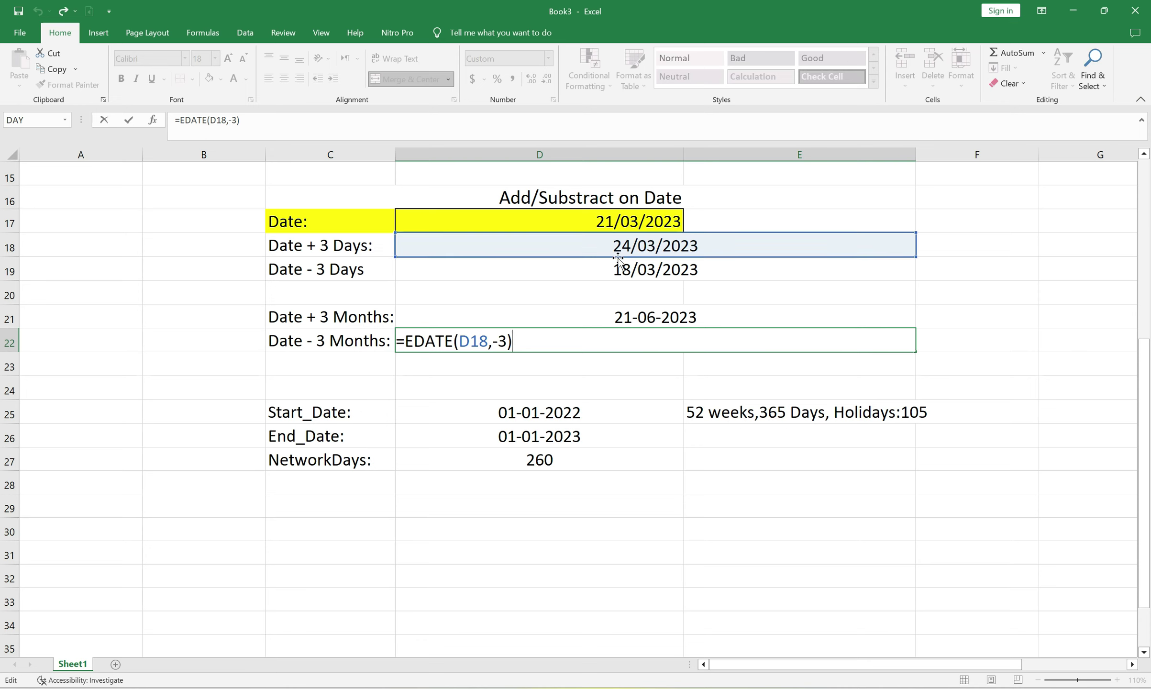
key("BackSpace")
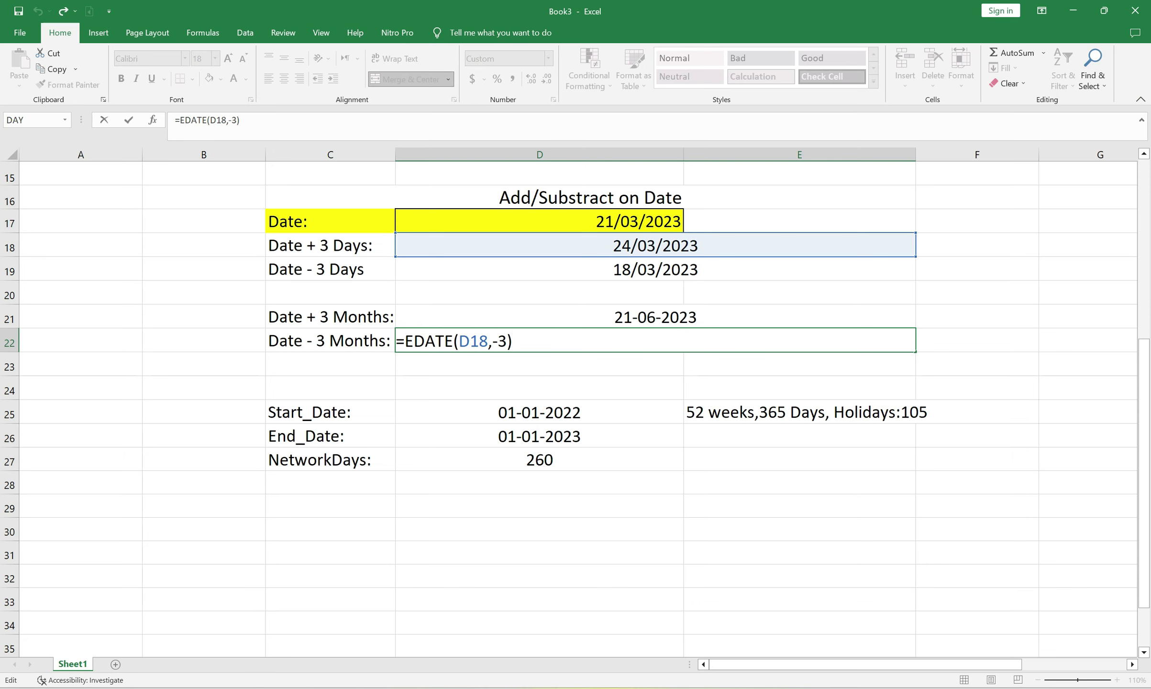
key("BackSpace")
key("BackSpace")
key("BackSpace")
key("BackSpace")
key("BackSpace")
key("BackSpace")
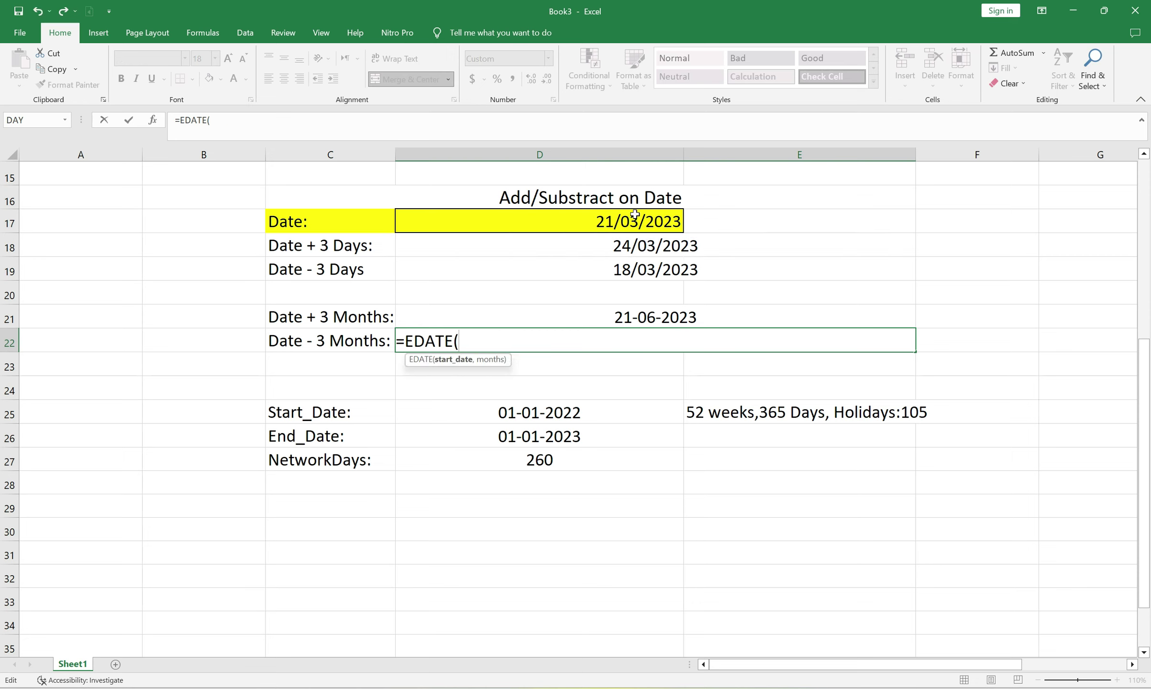
left_click(615, 223)
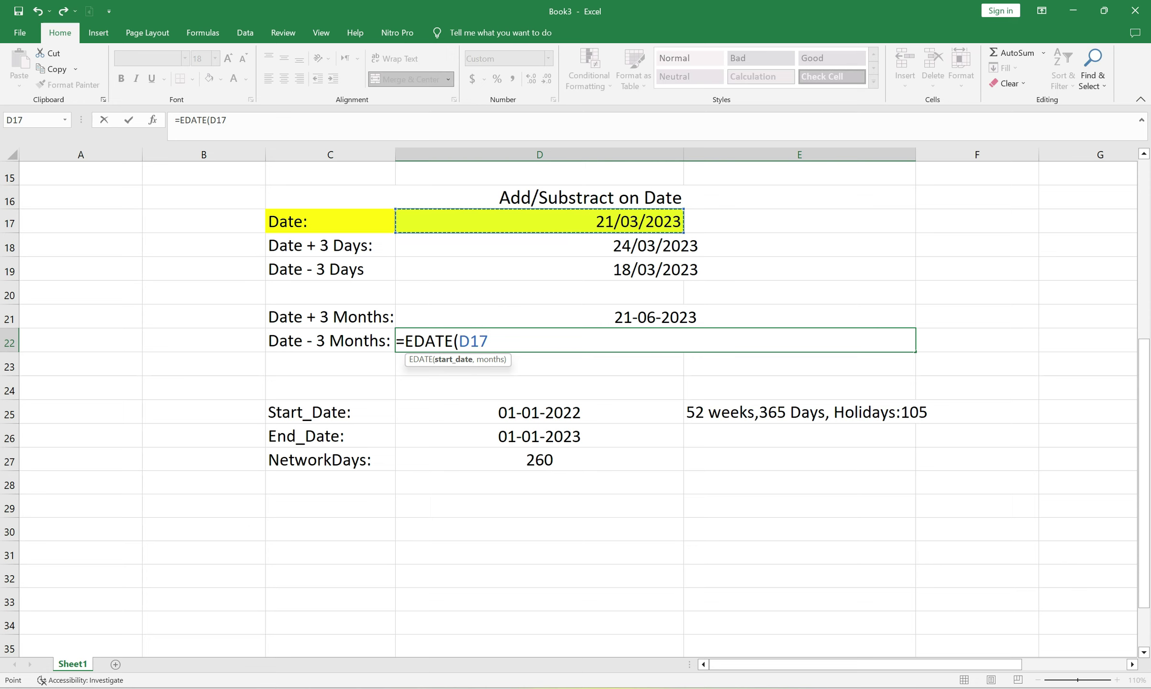
type(",")
type("-3")
type("-")
type("3")
type(")")
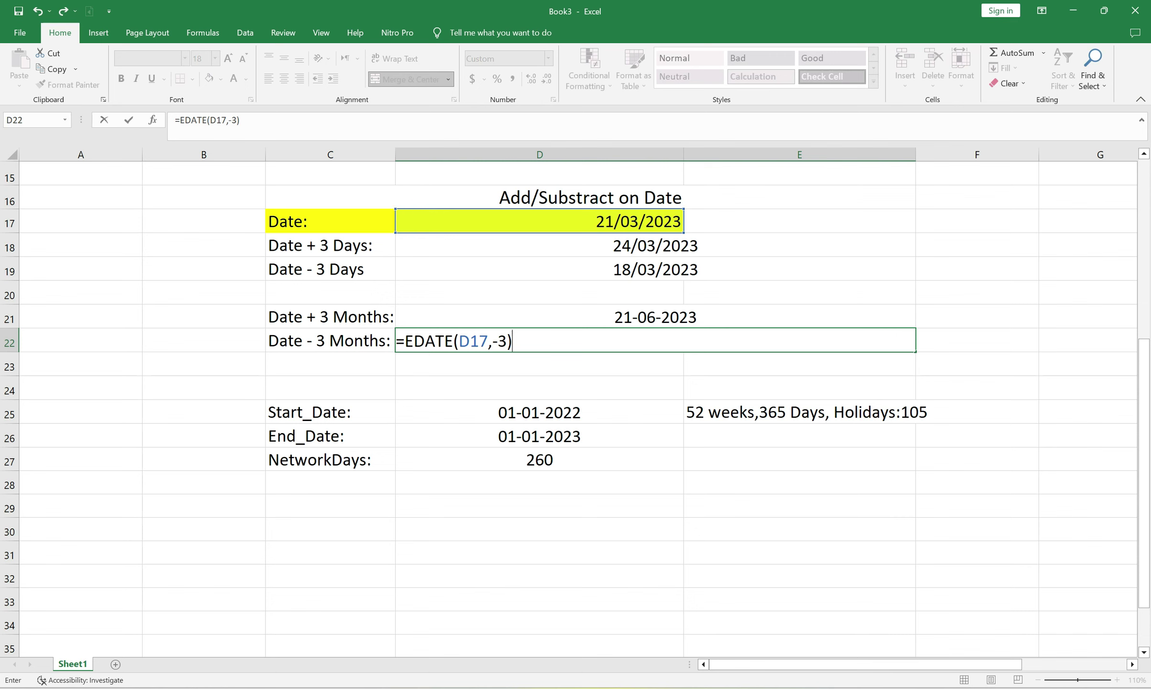
key("Return")
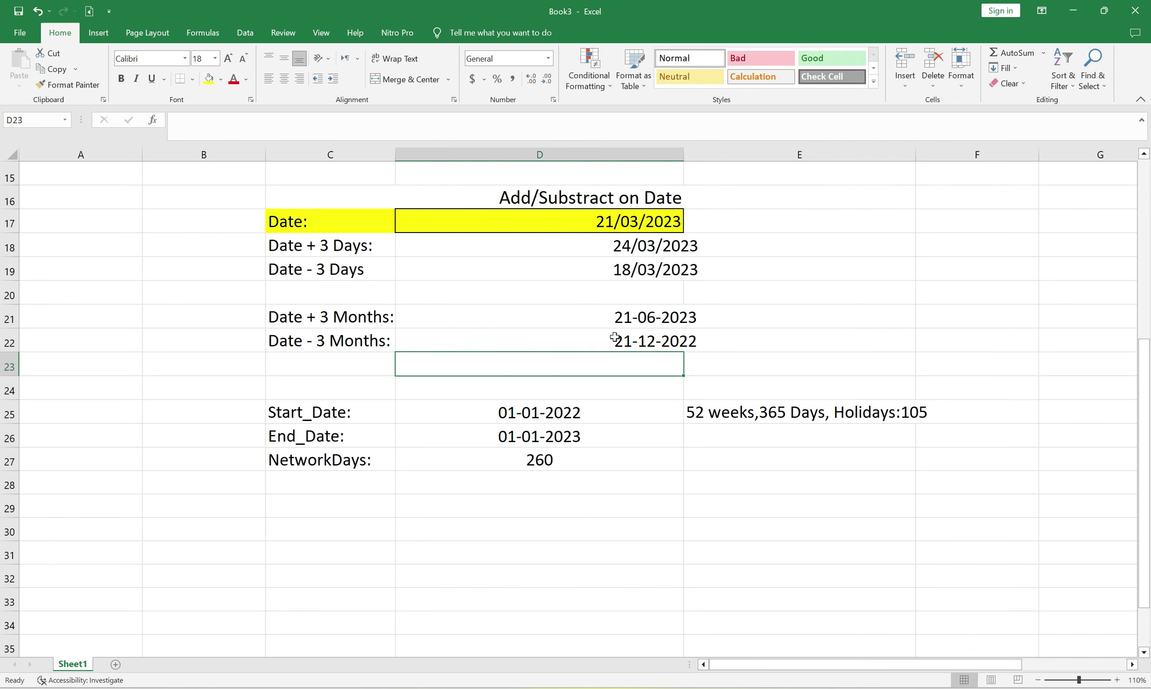
left_click(619, 338)
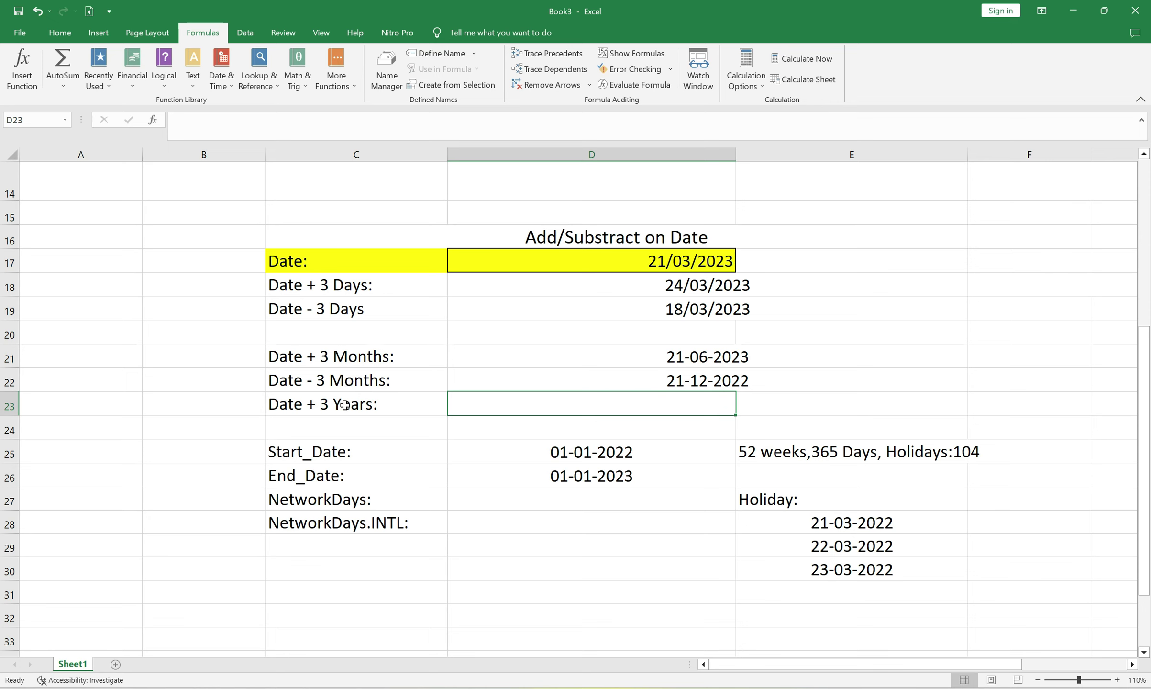
Copy the Date + 3 Years label below and change it to Date - 3 Years
left_click(344, 407)
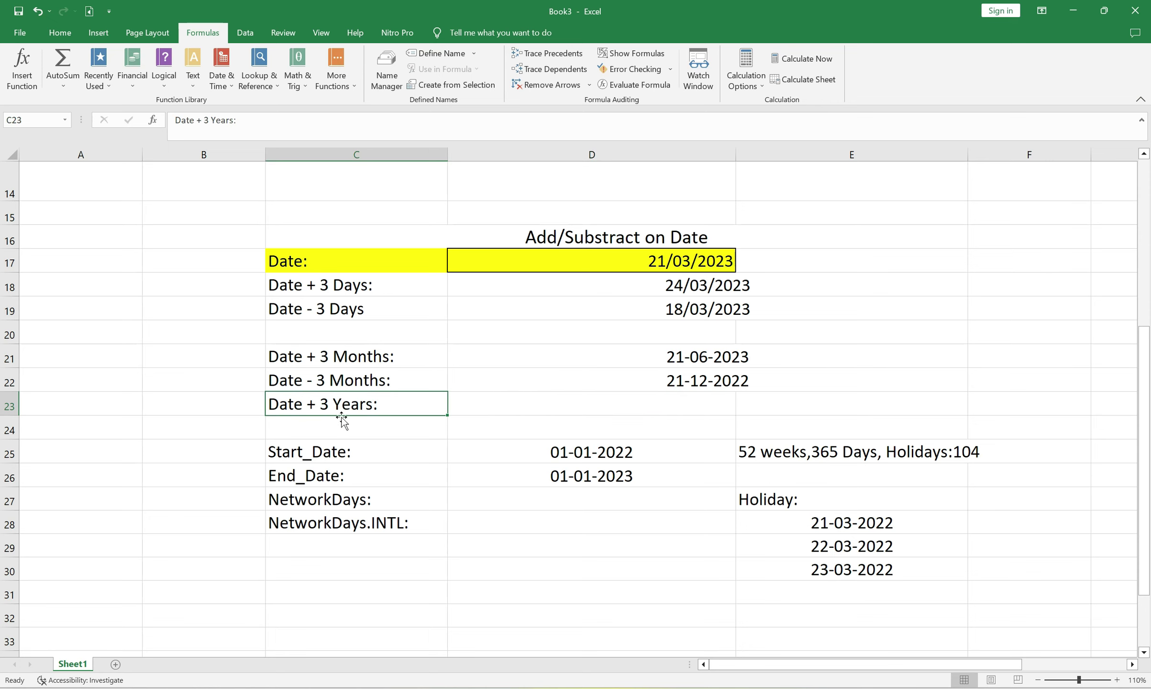
left_click(331, 427)
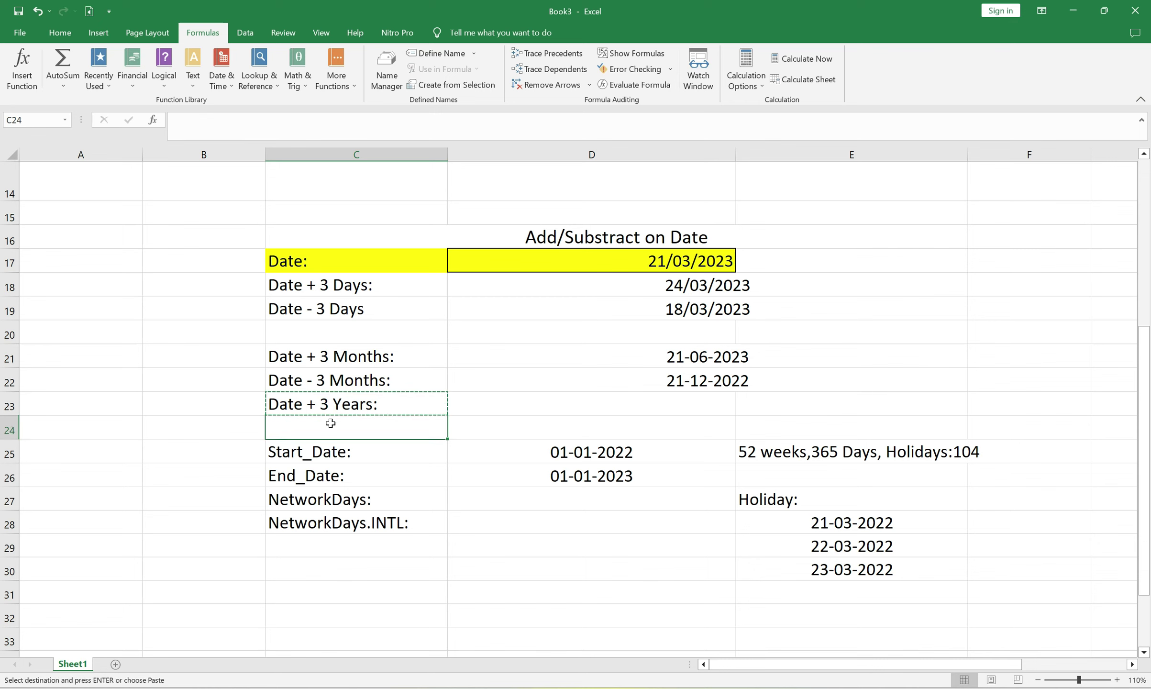
type("Date + 3 Years:")
key("Escape")
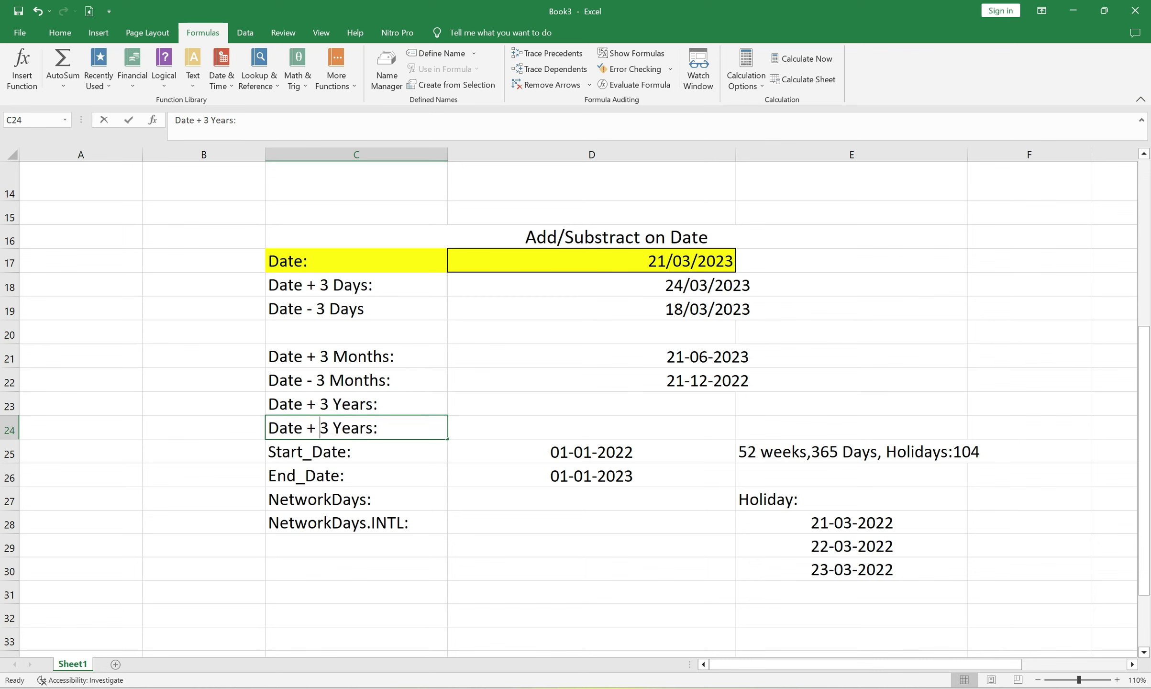
double_click(311, 427)
type("-")
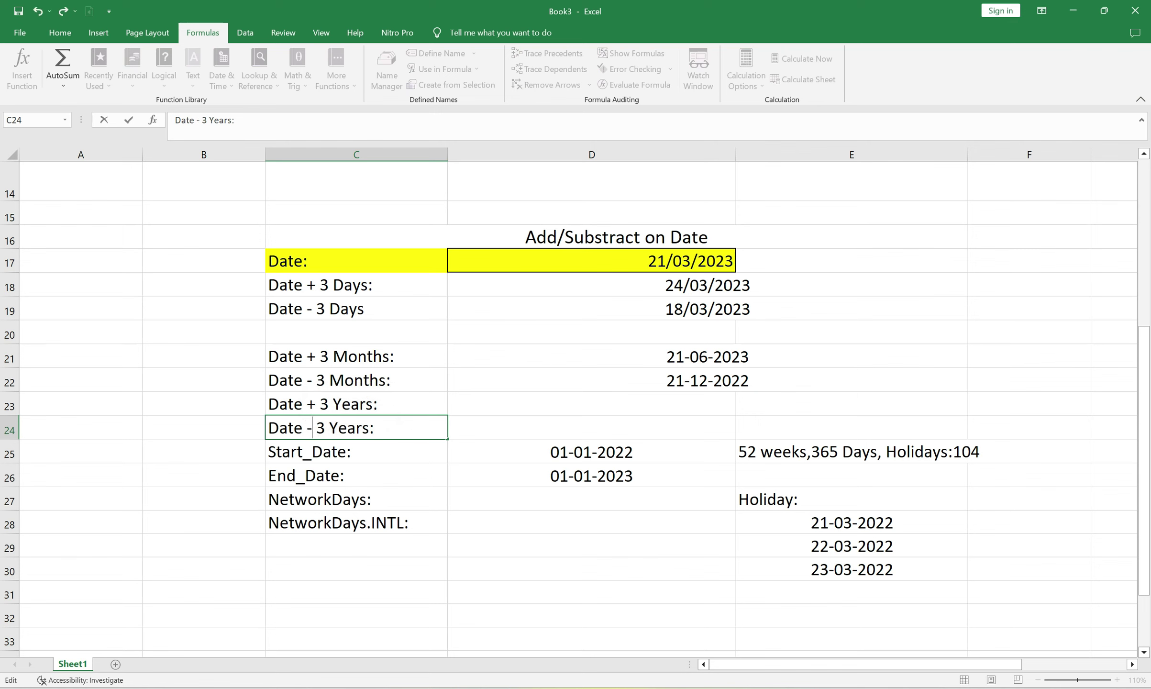
left_click(393, 401)
left_click(394, 432)
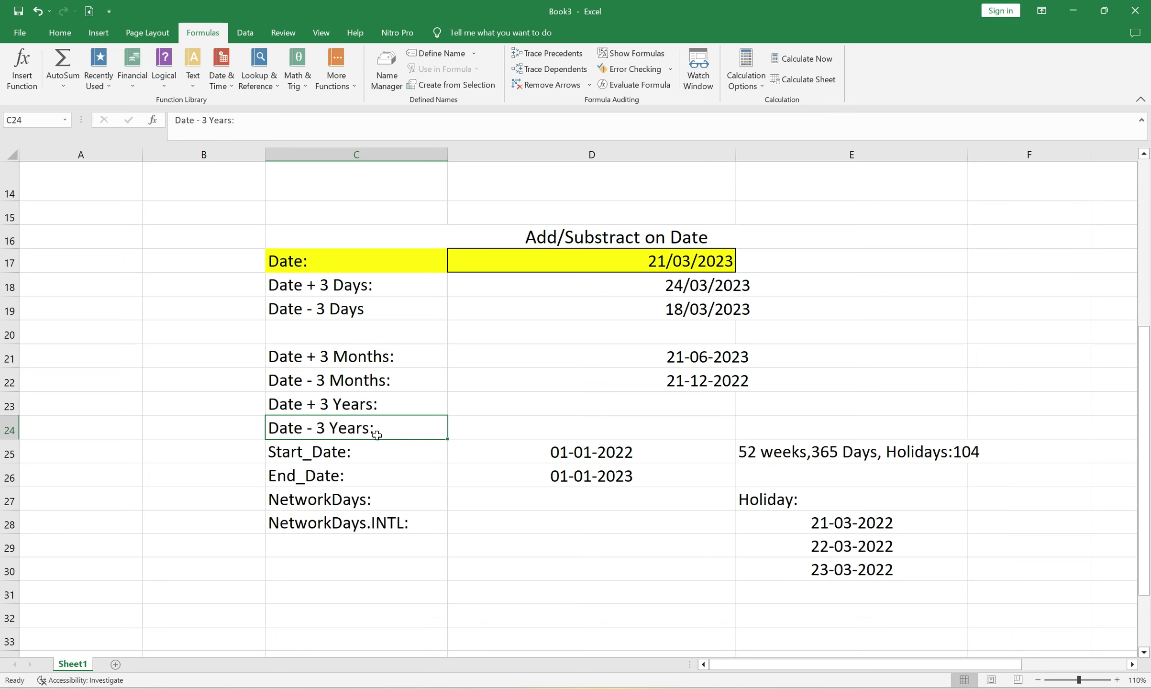
type("7")
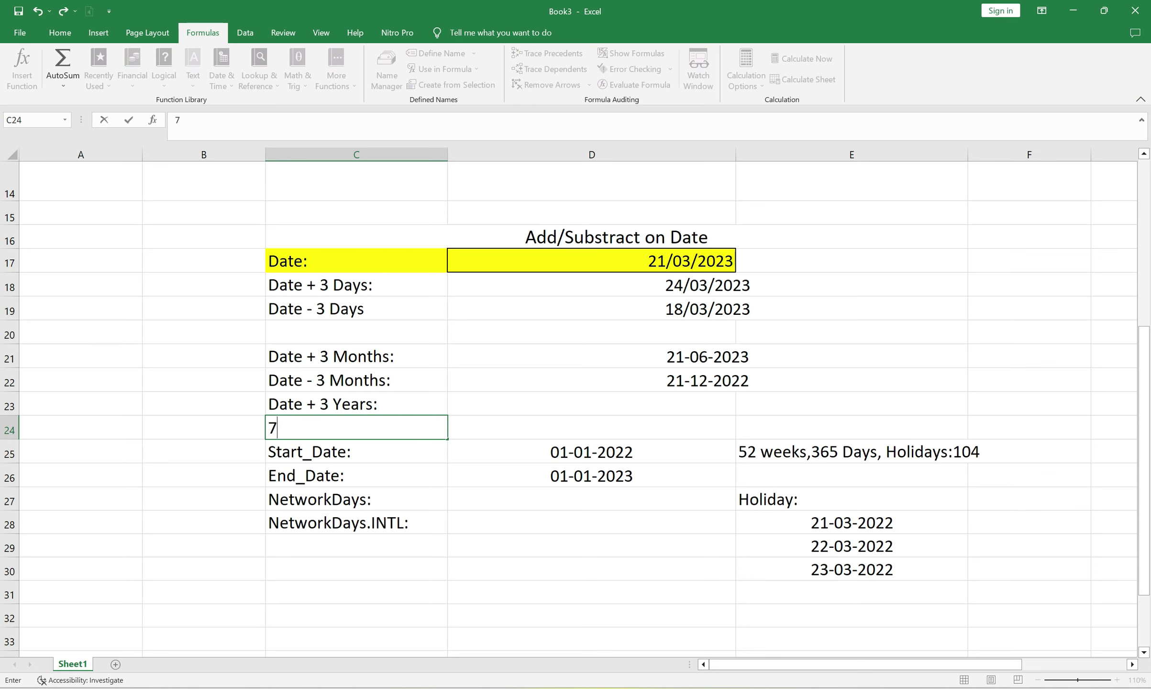
key("ctrl+z")
Insert three blank rows above the Start_Date row
left_click(346, 451)
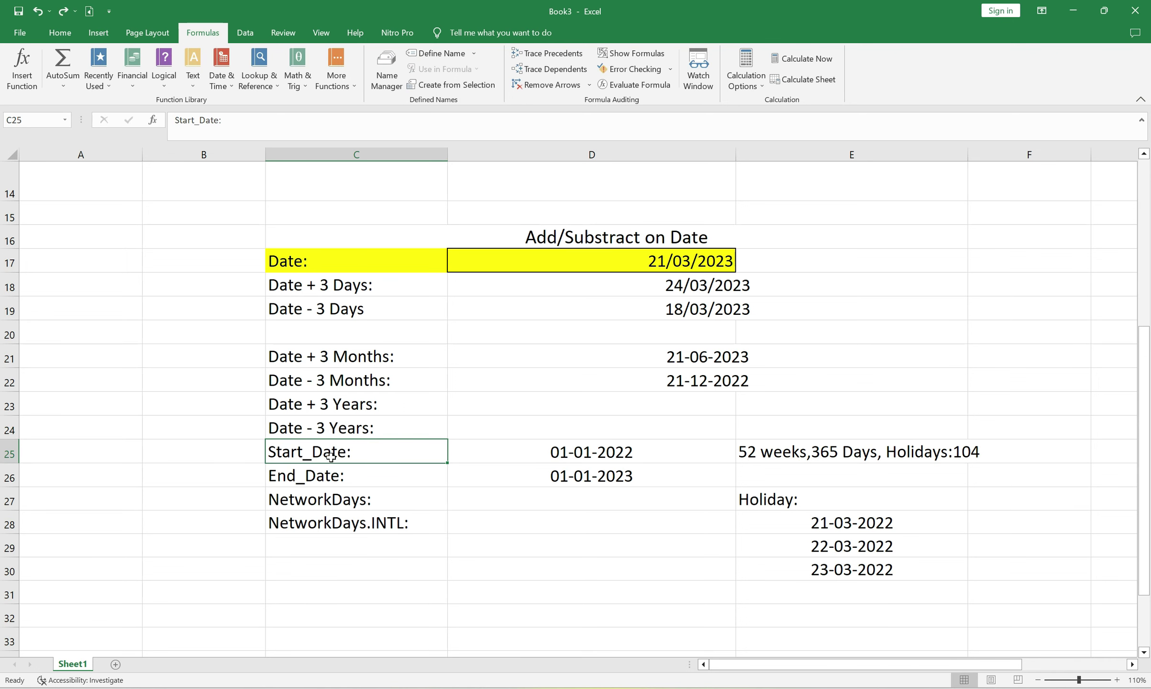
right_click(330, 457)
left_click(365, 243)
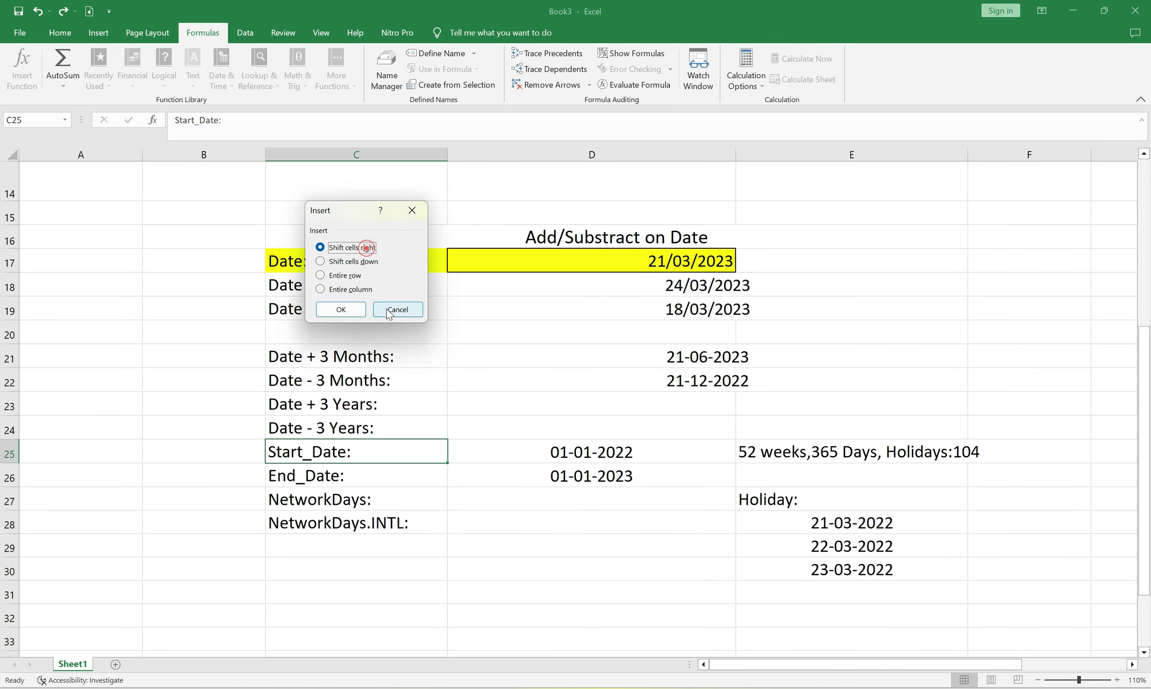
left_click(352, 274)
left_click(340, 309)
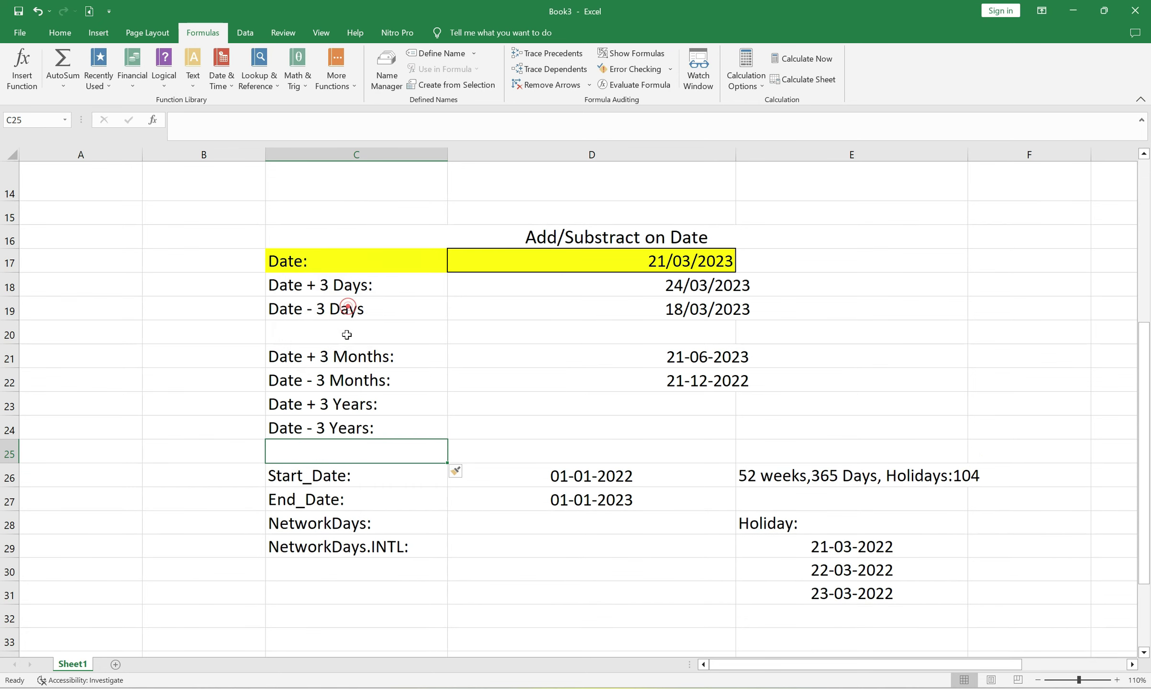
right_click(331, 453)
left_click(402, 257)
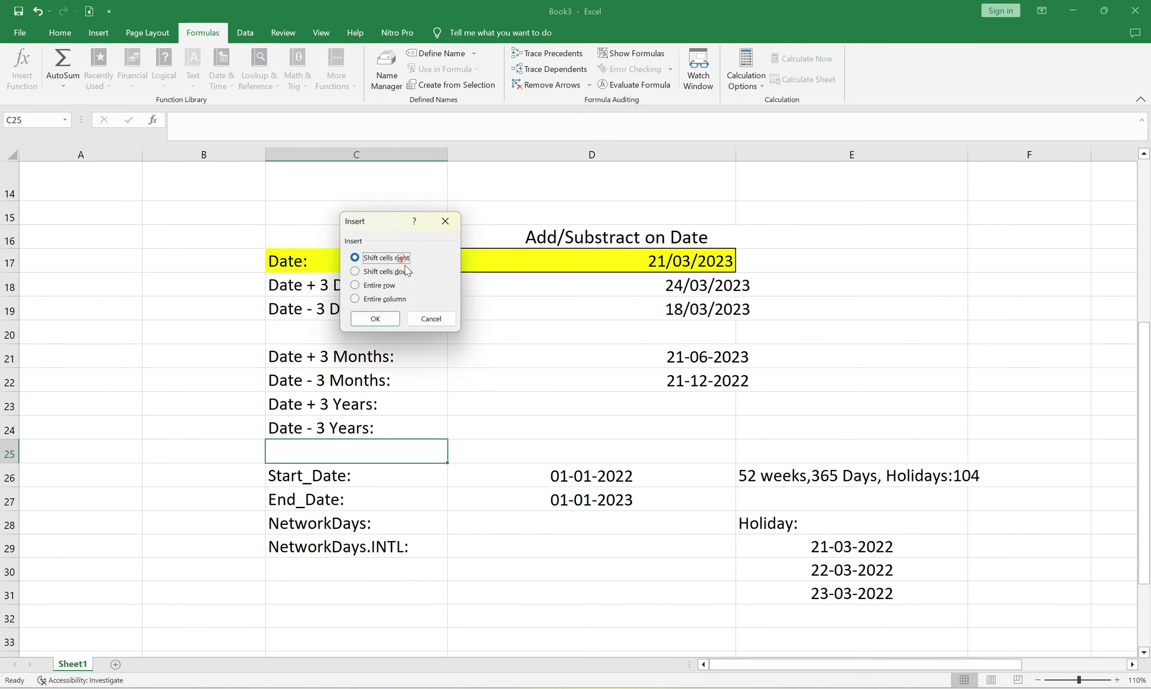
left_click(395, 285)
left_click(387, 325)
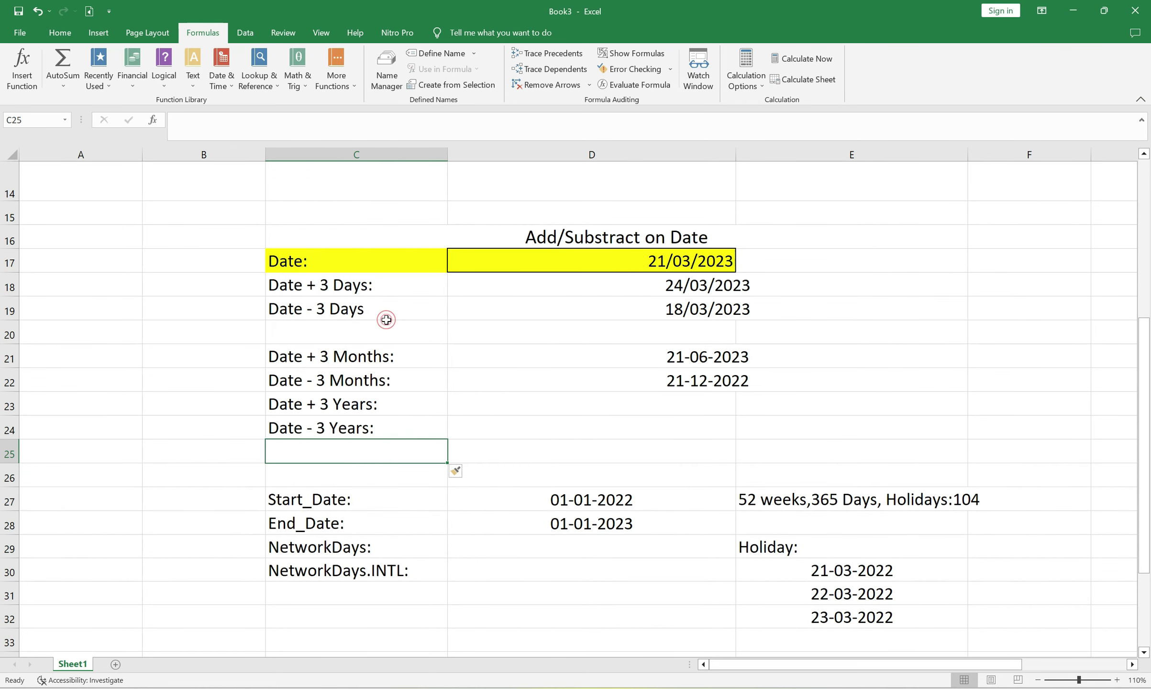
right_click(348, 457)
left_click(405, 259)
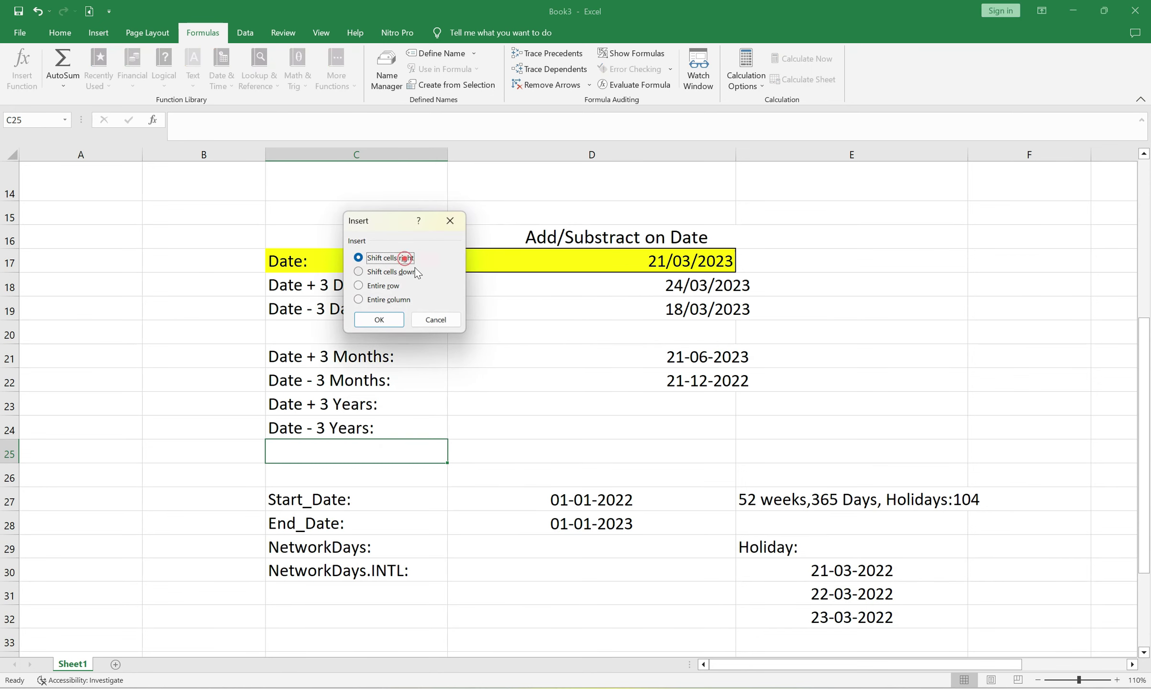
left_click(395, 286)
left_click(383, 321)
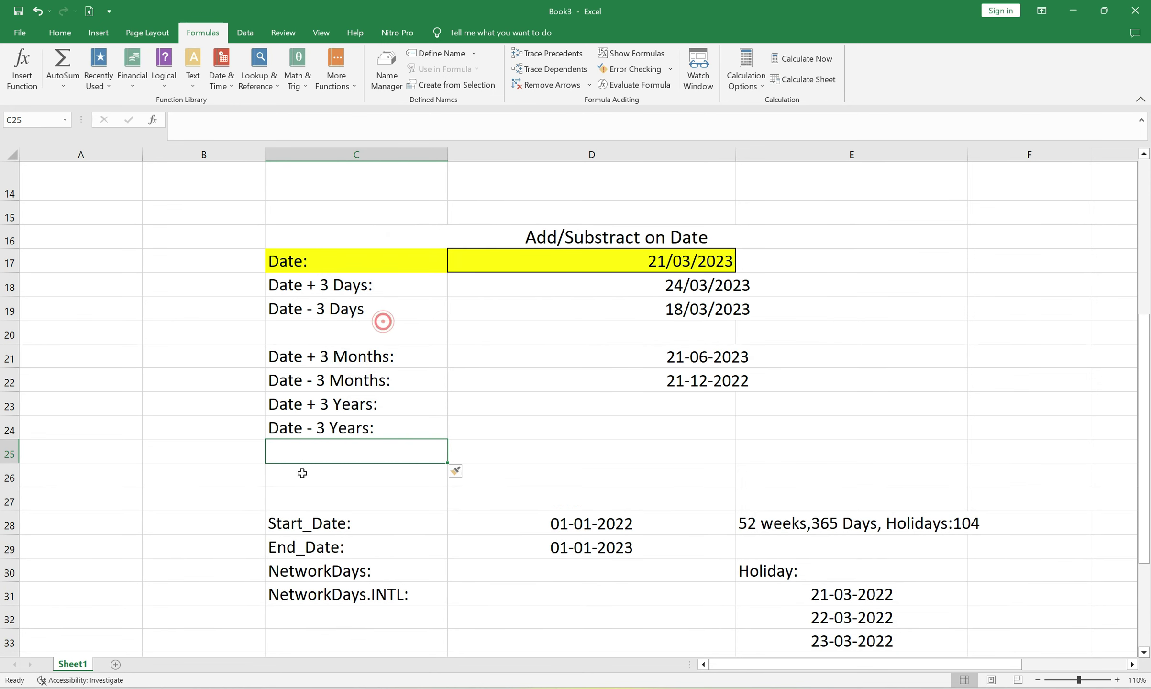
Insert a blank row above the Date + 3 Years label
left_click(344, 431)
left_click(349, 404)
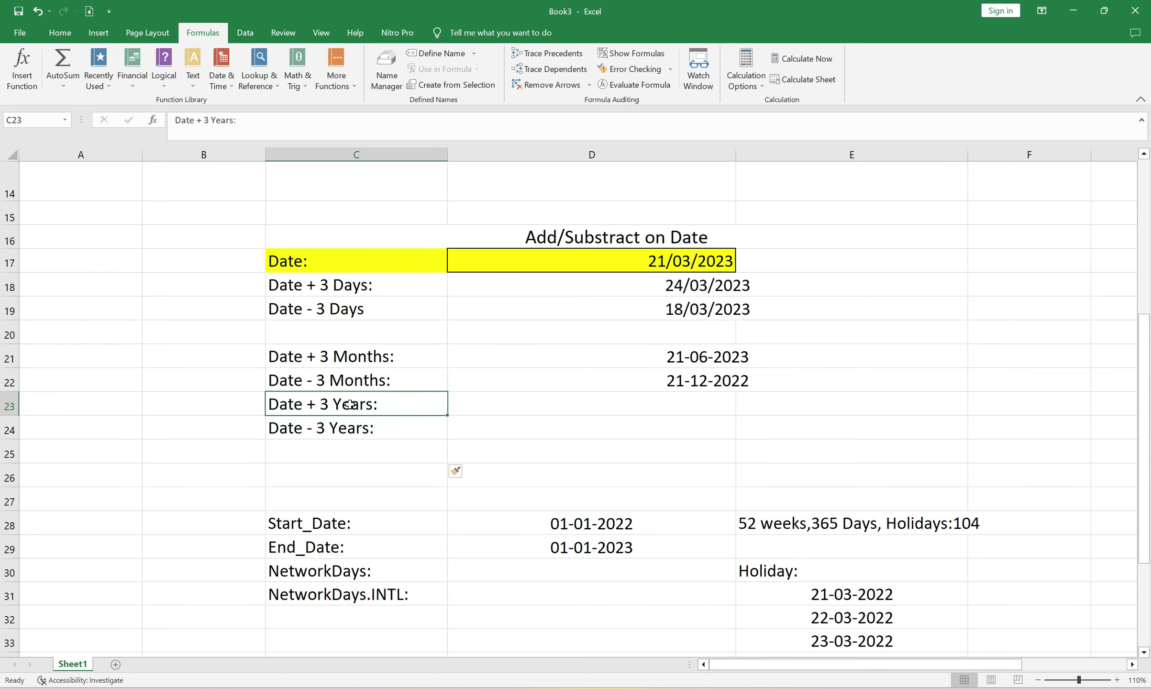
right_click(350, 405)
left_click(388, 190)
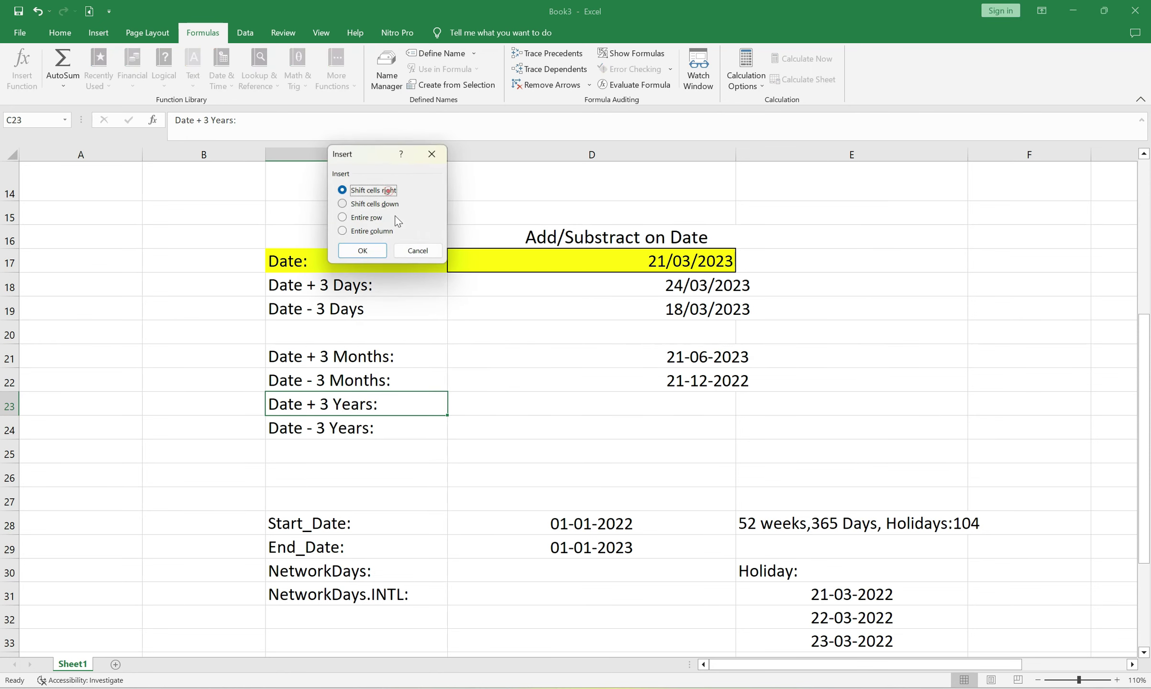
left_click(368, 218)
left_click(363, 252)
left_click(334, 432)
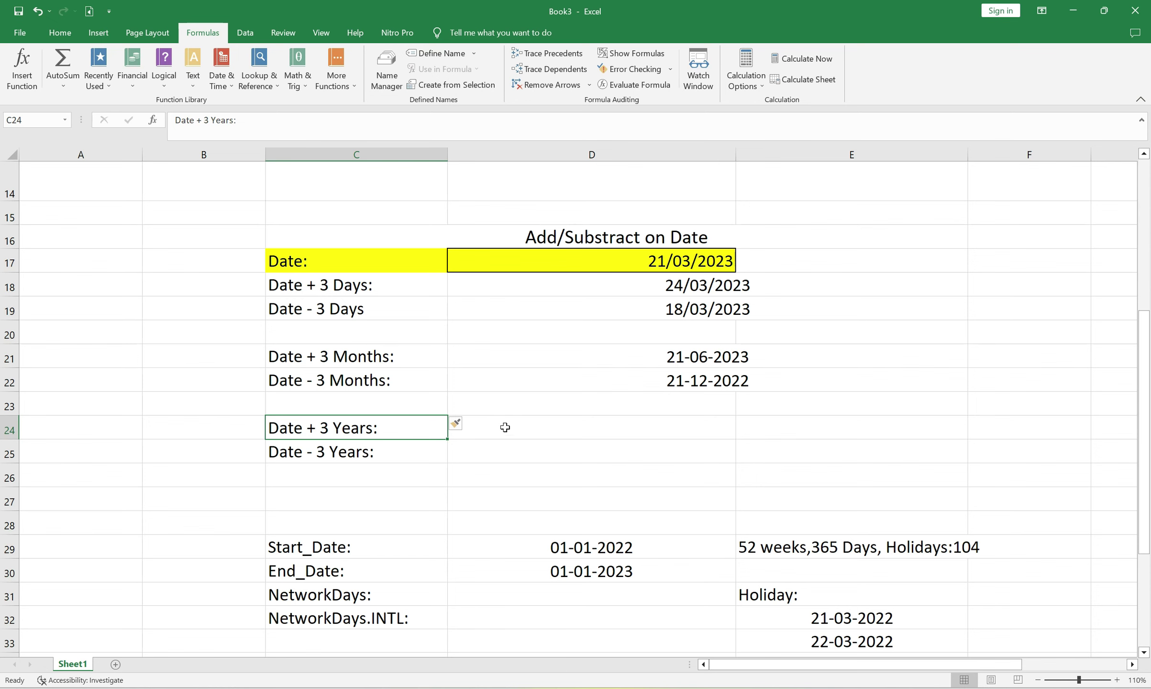
Type =EDATE(D17,36) into the Date + 3 Years cell
double_click(648, 385)
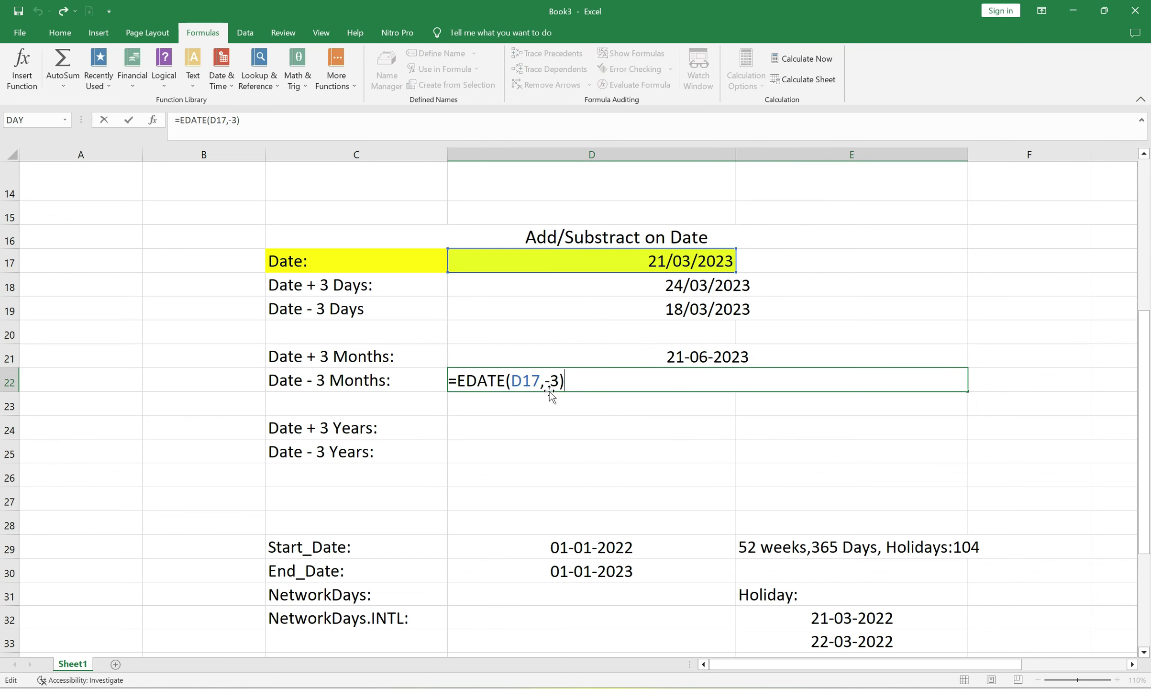
left_click(465, 426)
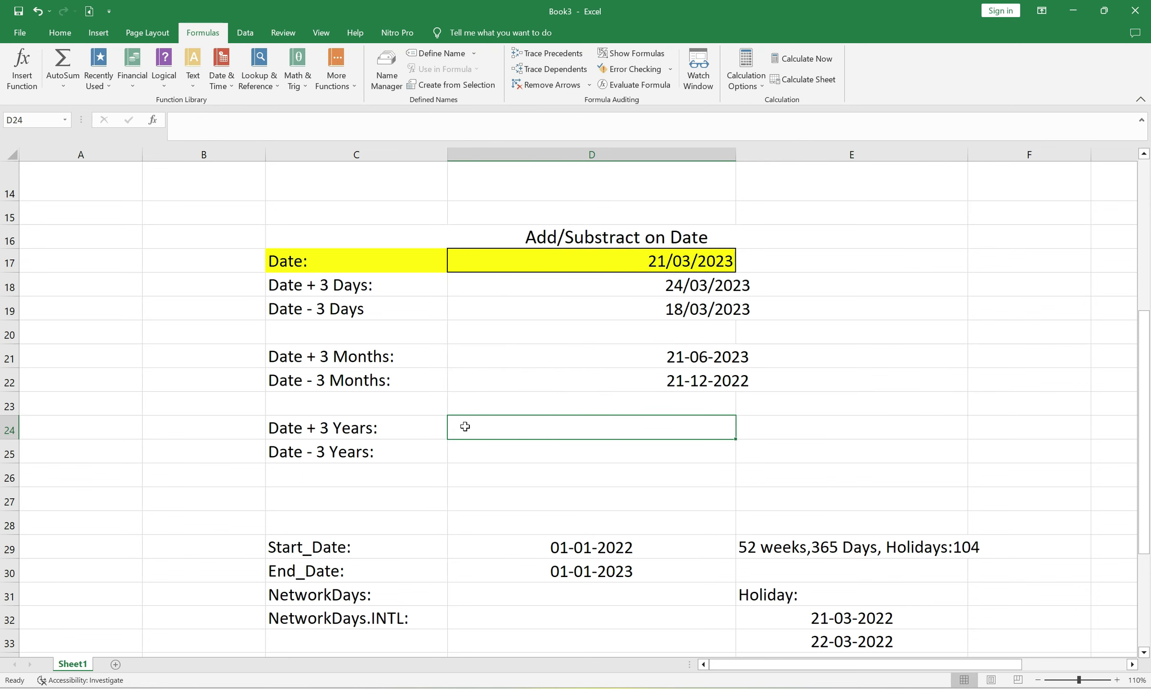
type("=")
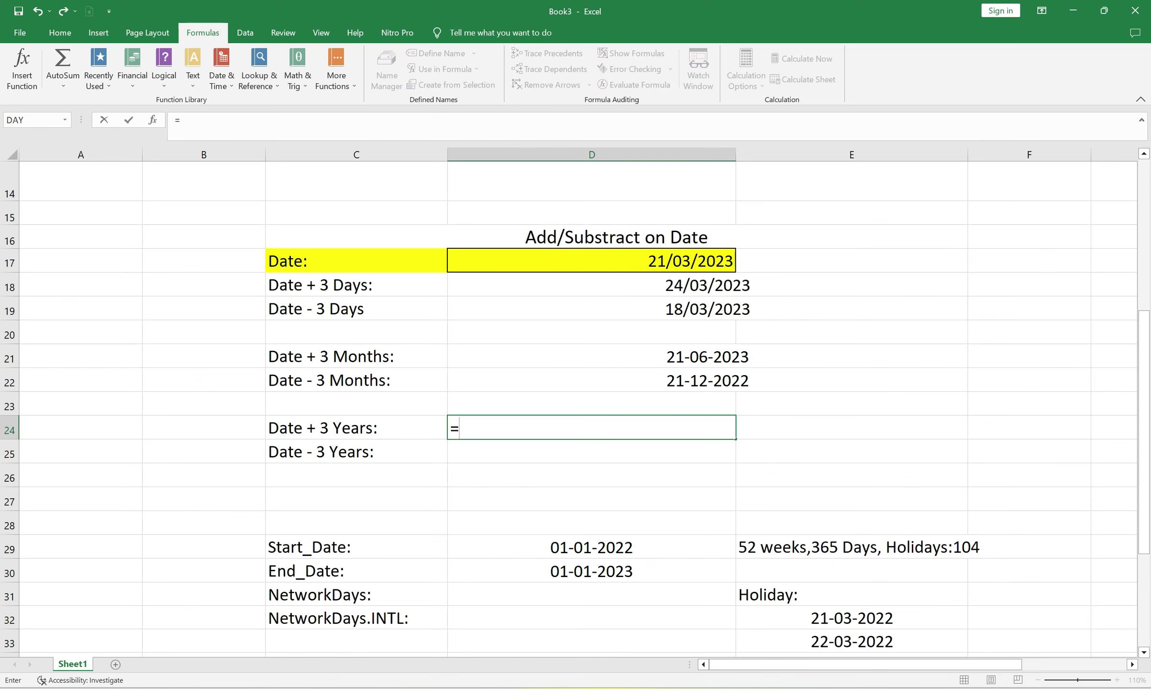
type("Ed")
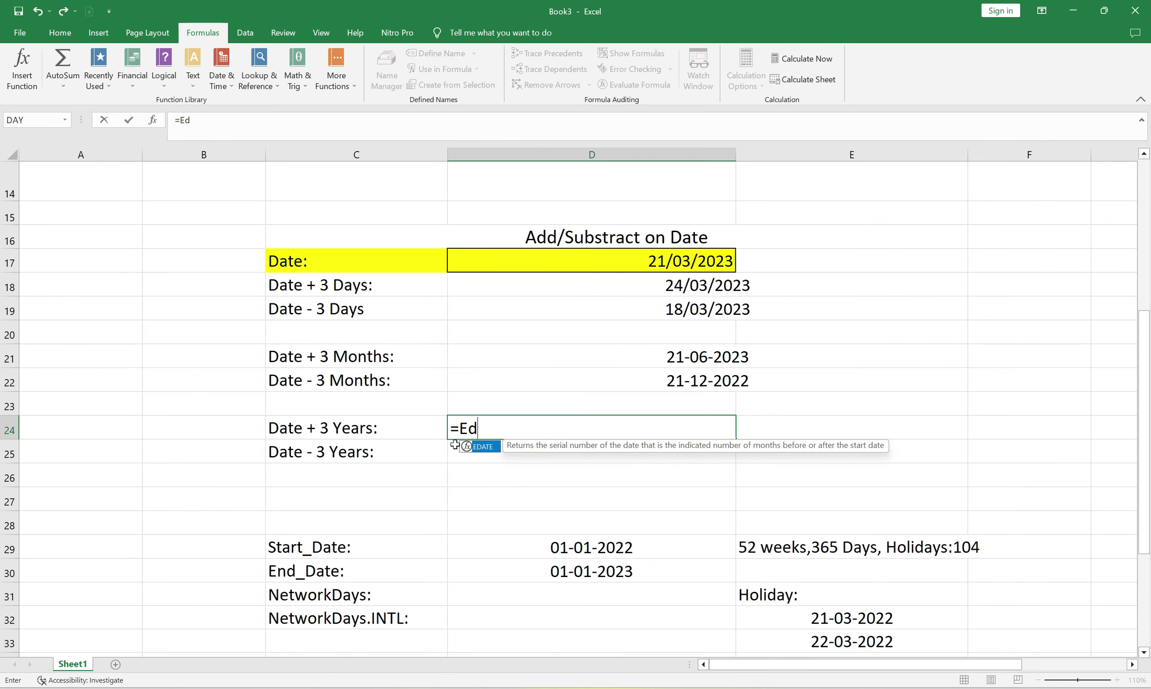
double_click(488, 446)
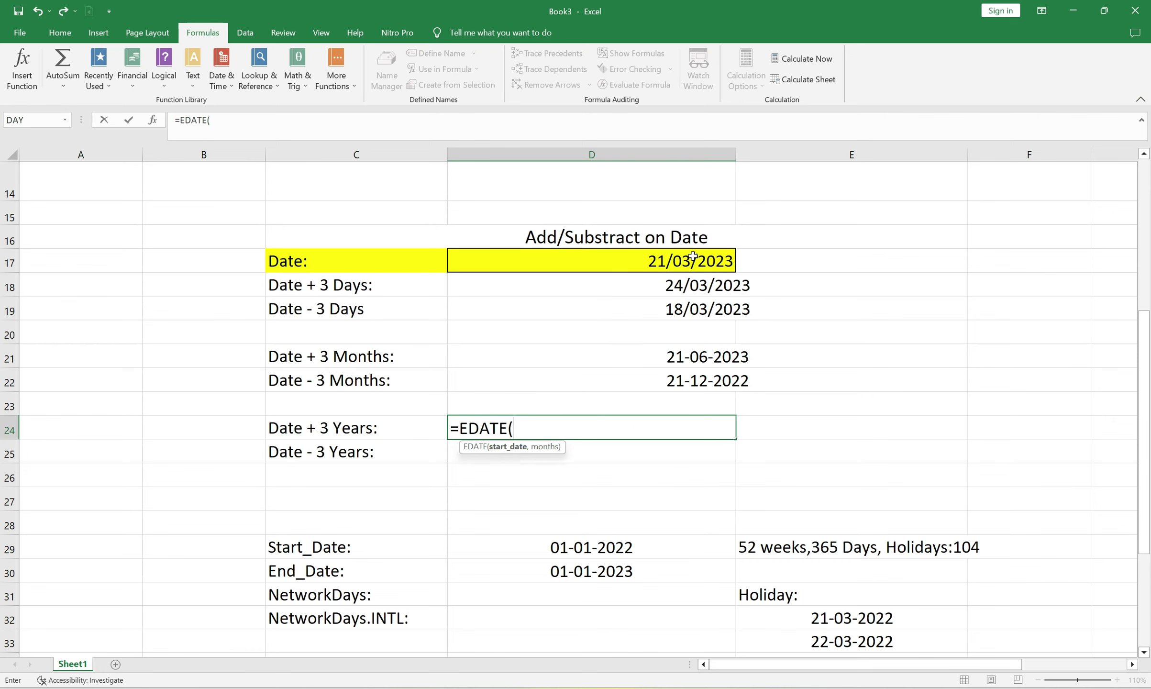
left_click(651, 264)
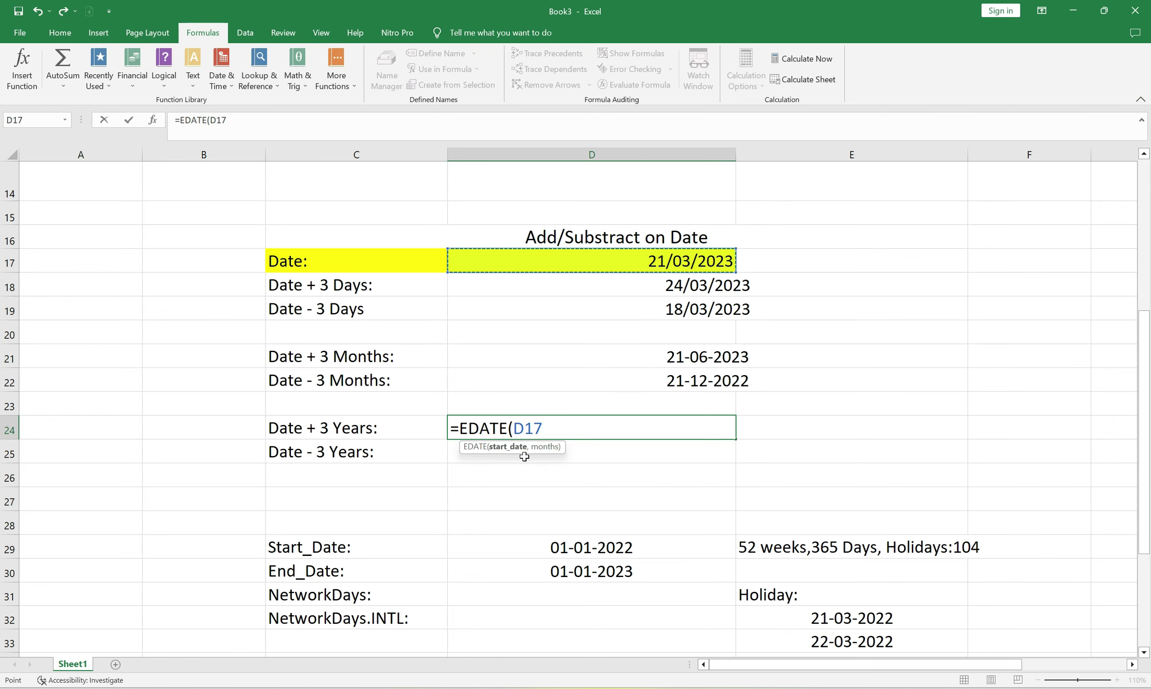
type(",36")
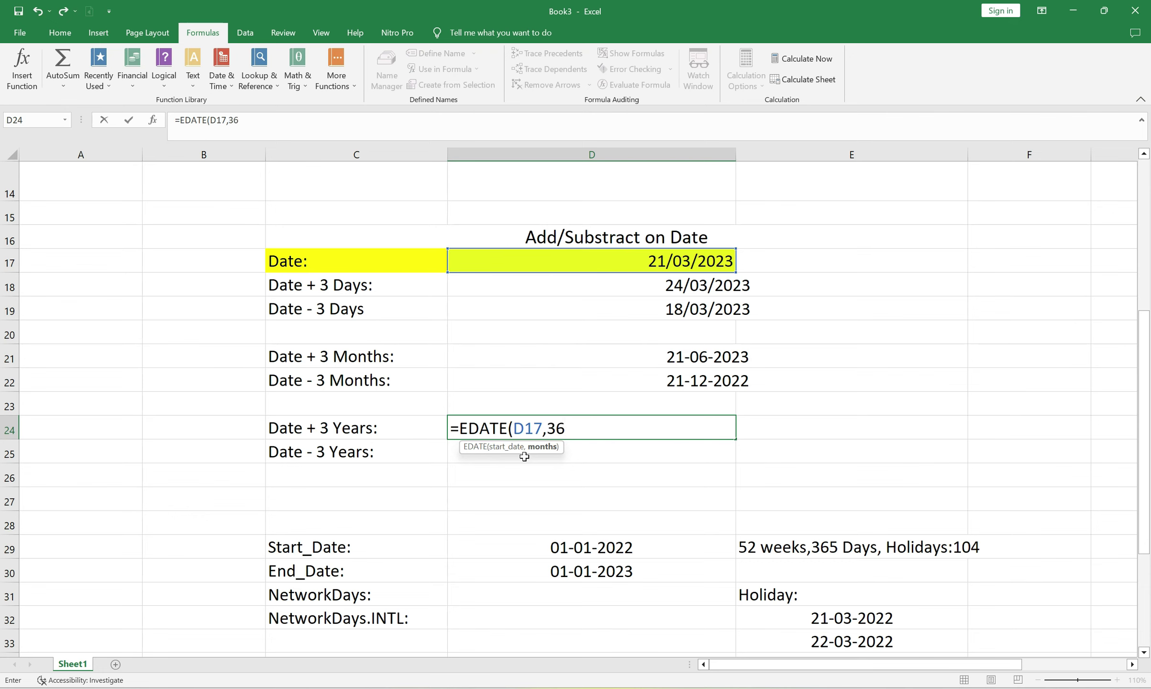
type(")")
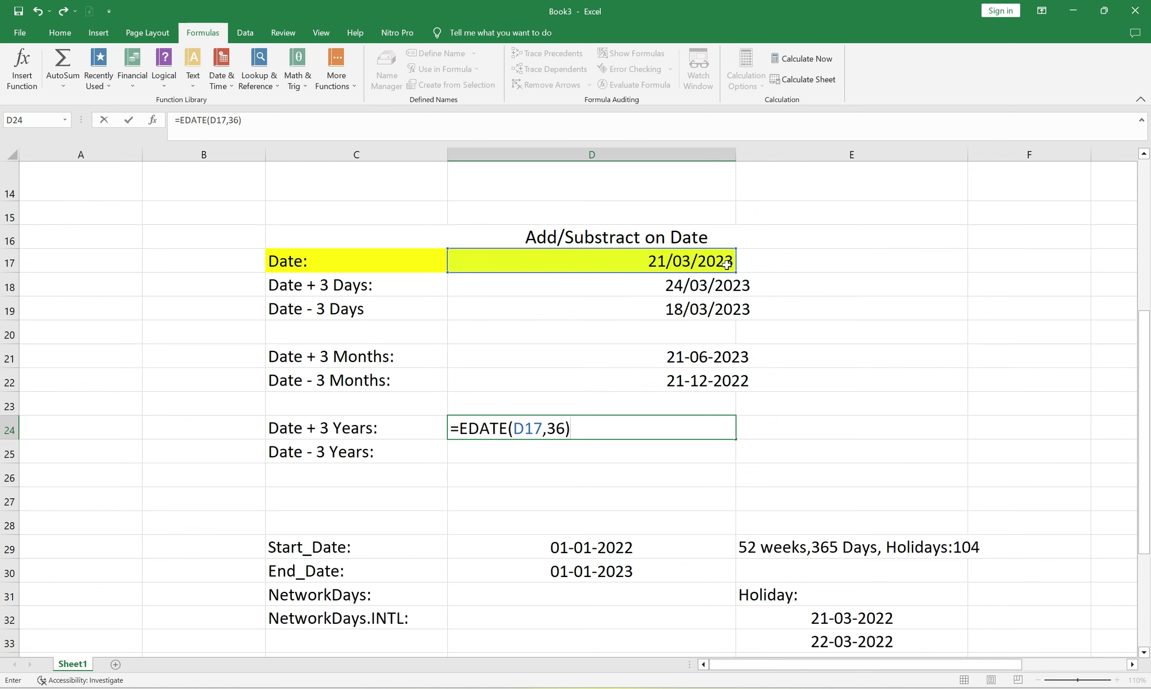
Commit the =EDATE(D17,36) formula, which shows 46102
key("Return")
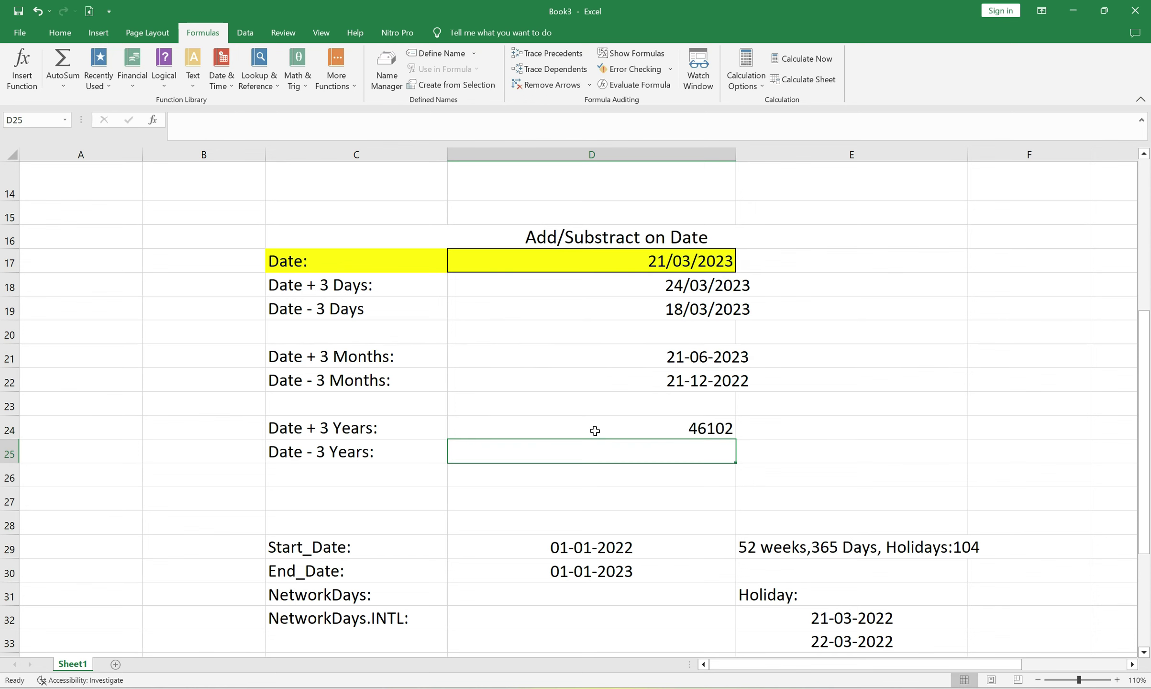
left_click(700, 428)
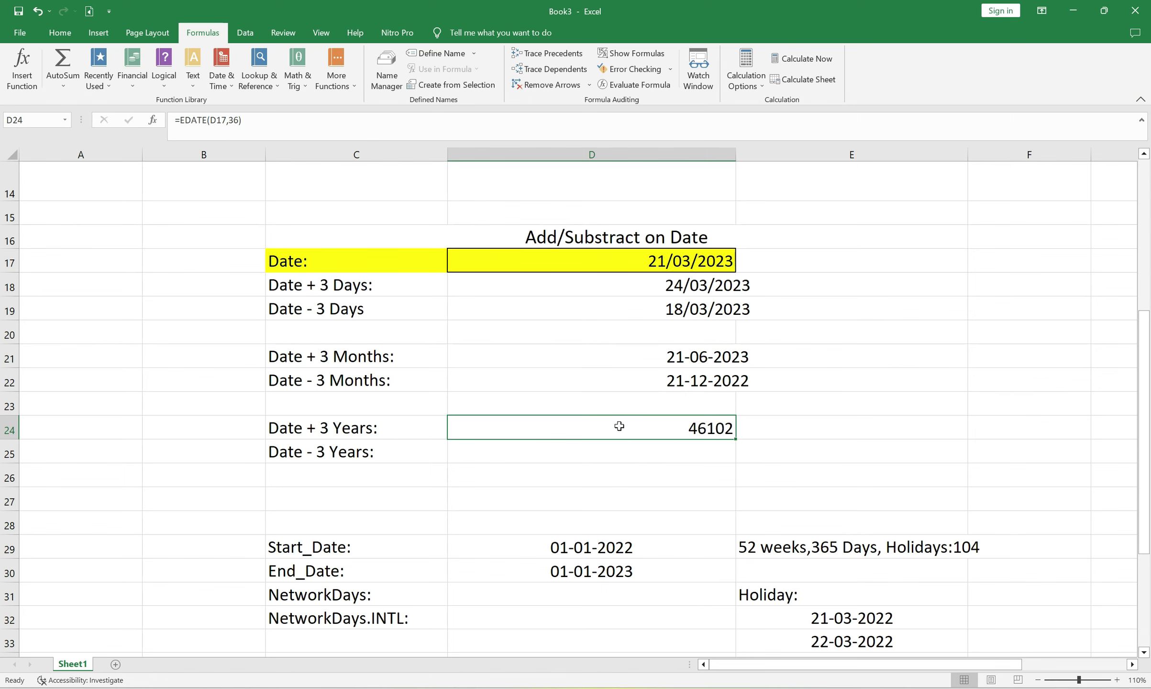
left_click(59, 32)
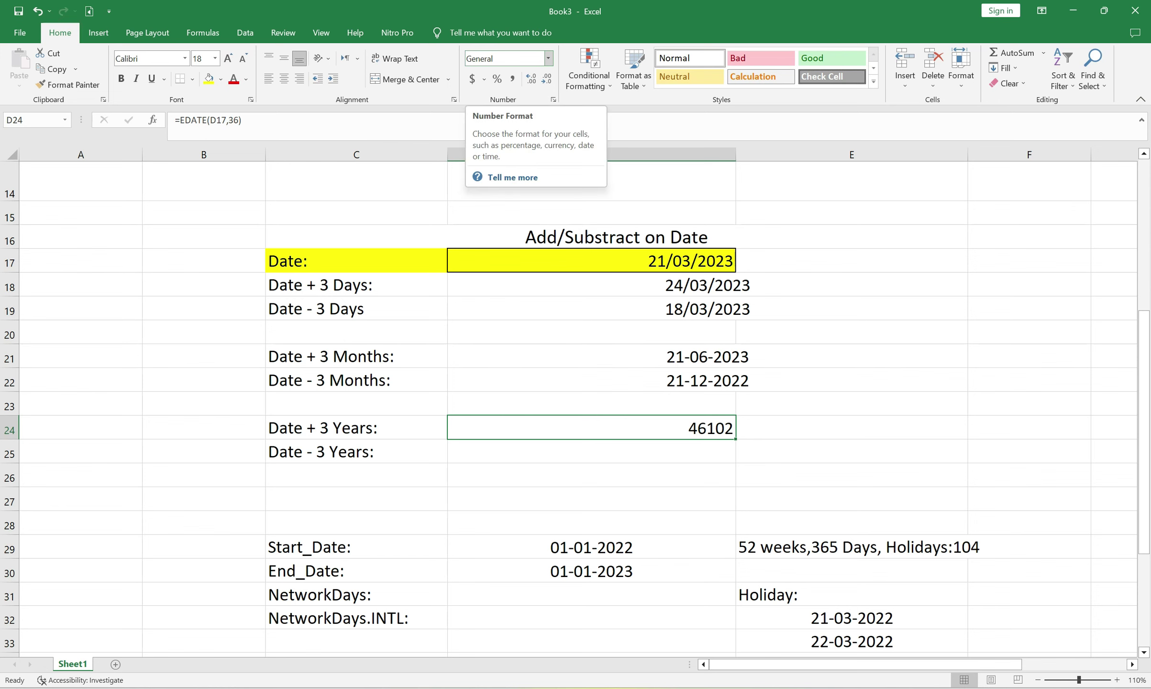
Give the 46102 cell the custom format dd/mm/yyyy so it reads 21/03/2026
right_click(699, 432)
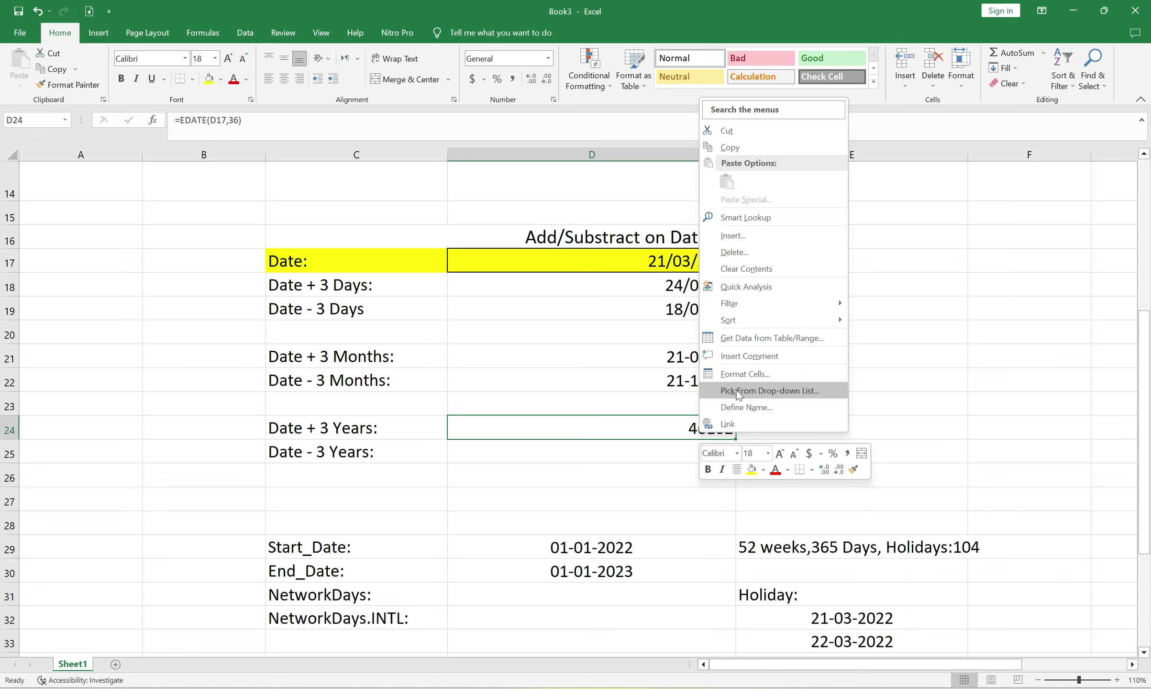
left_click(749, 375)
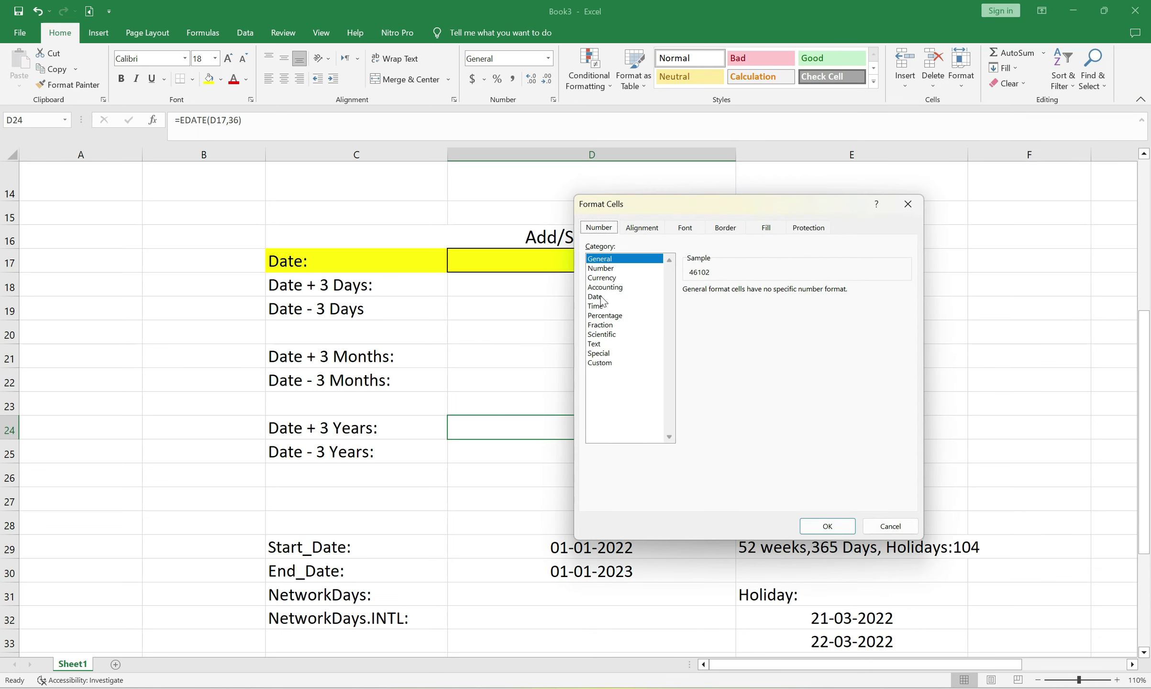
left_click(598, 297)
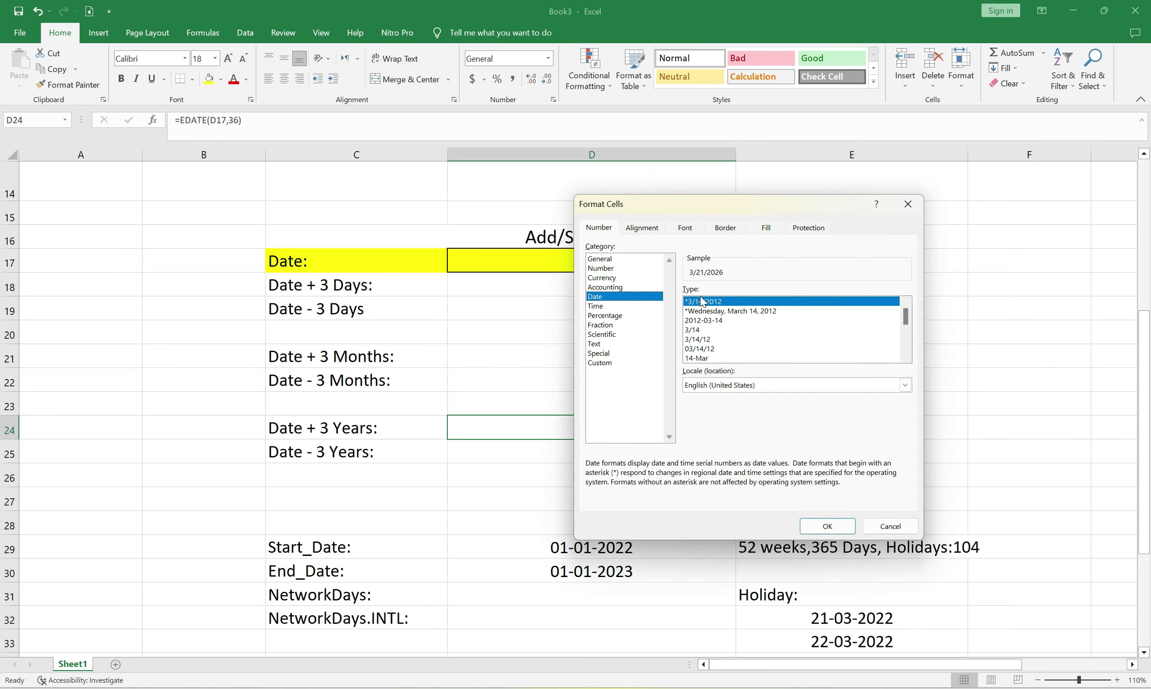
left_click(596, 363)
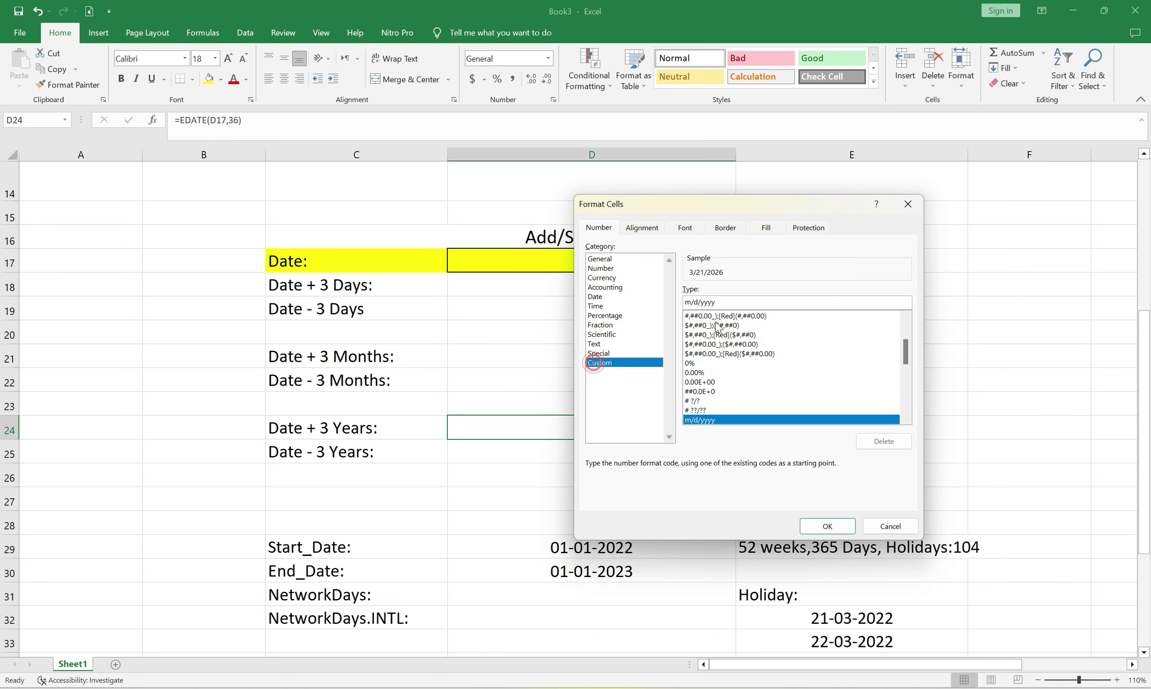
left_click_drag(720, 302, 665, 308)
type("dd/")
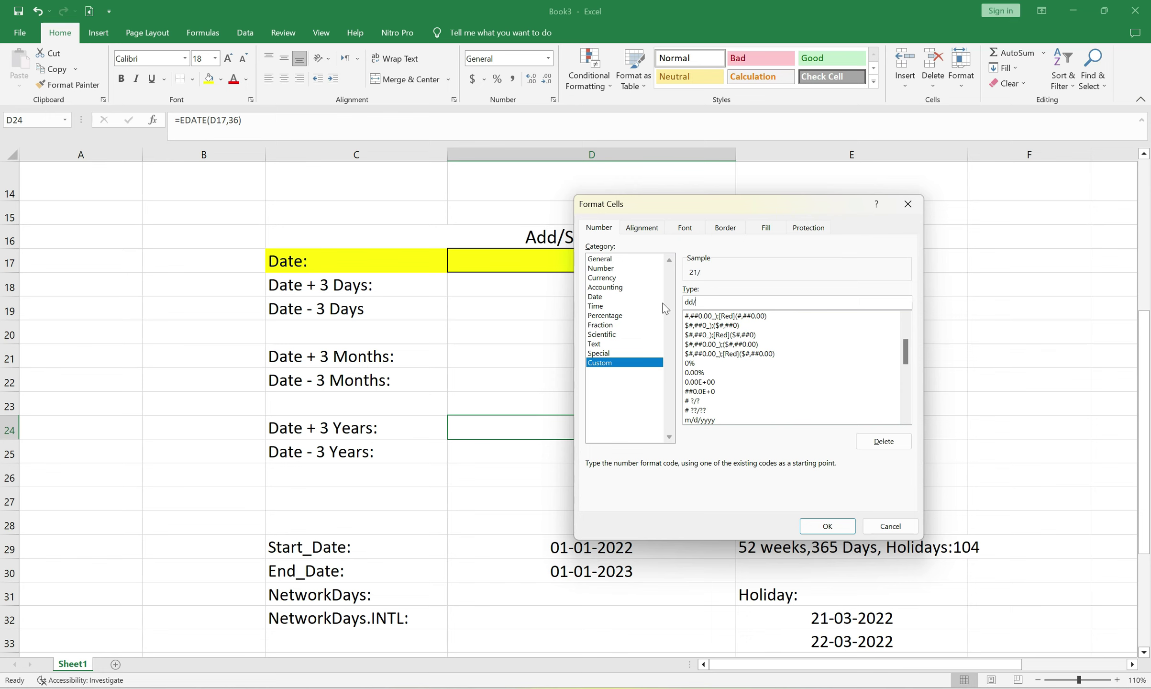
type("mm/")
type("y")
type("yyy")
left_click(829, 525)
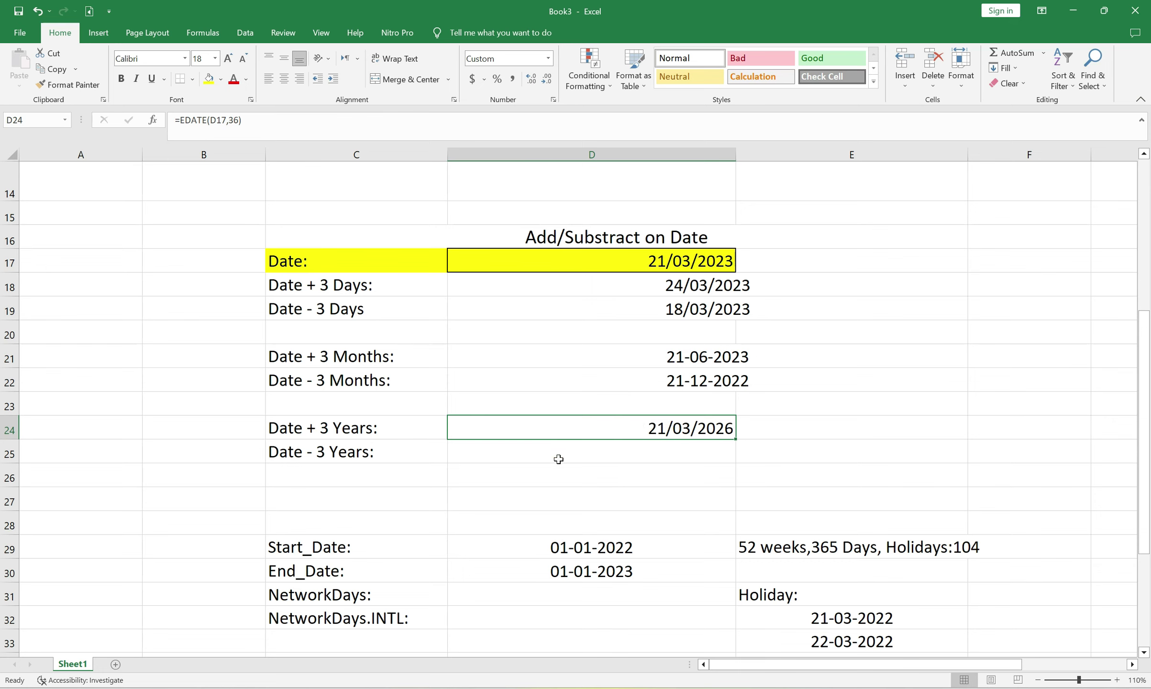
Copy the Date + 3 Years date format onto the Date - 3 Years cell with Format Painter
left_click(560, 426)
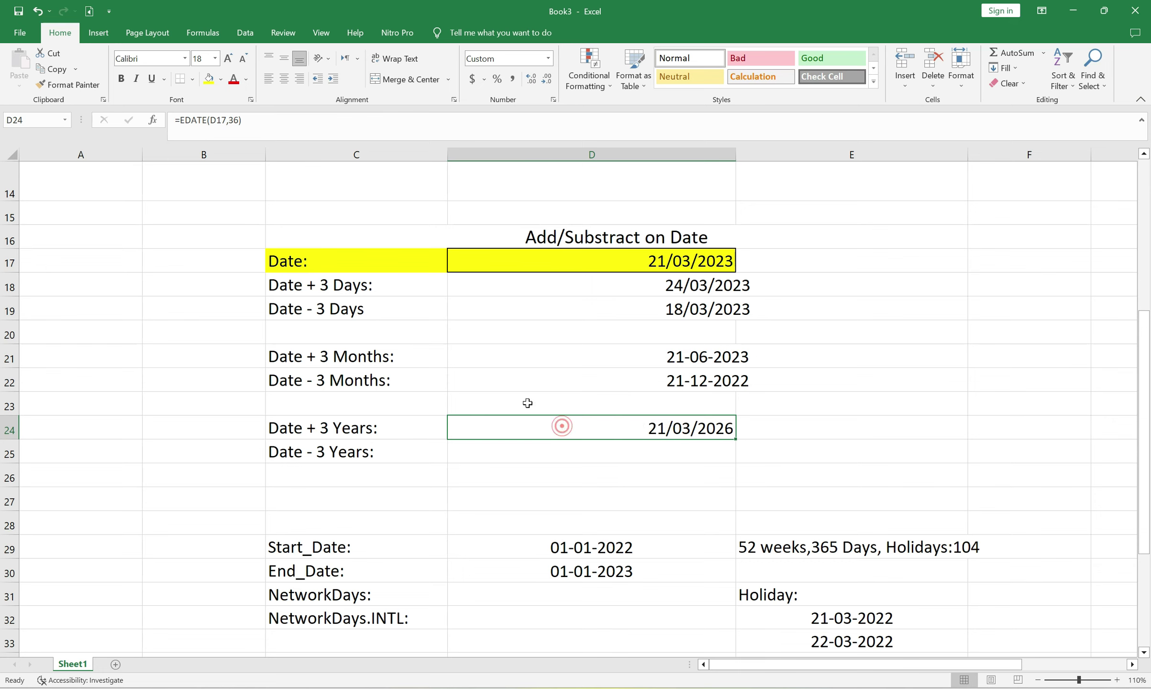
left_click(66, 86)
left_click(558, 450)
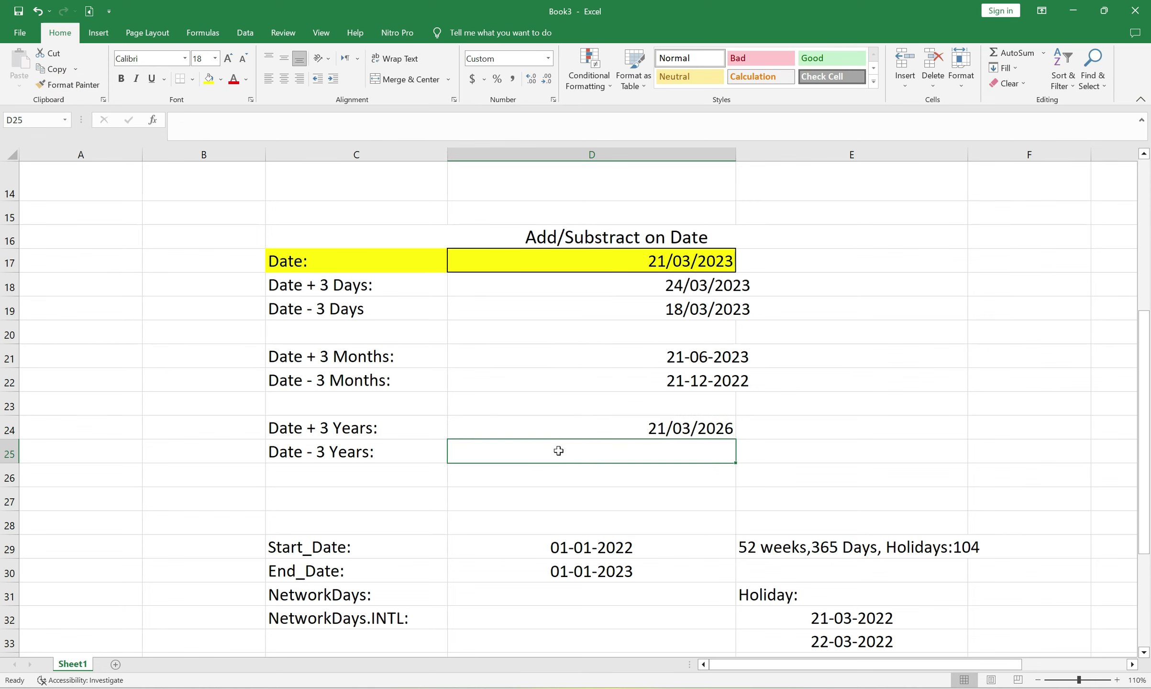
Enter =EDATE(D17,-36) in Date - 3 Years, returning 21/03/2020
left_click(558, 451)
type("=")
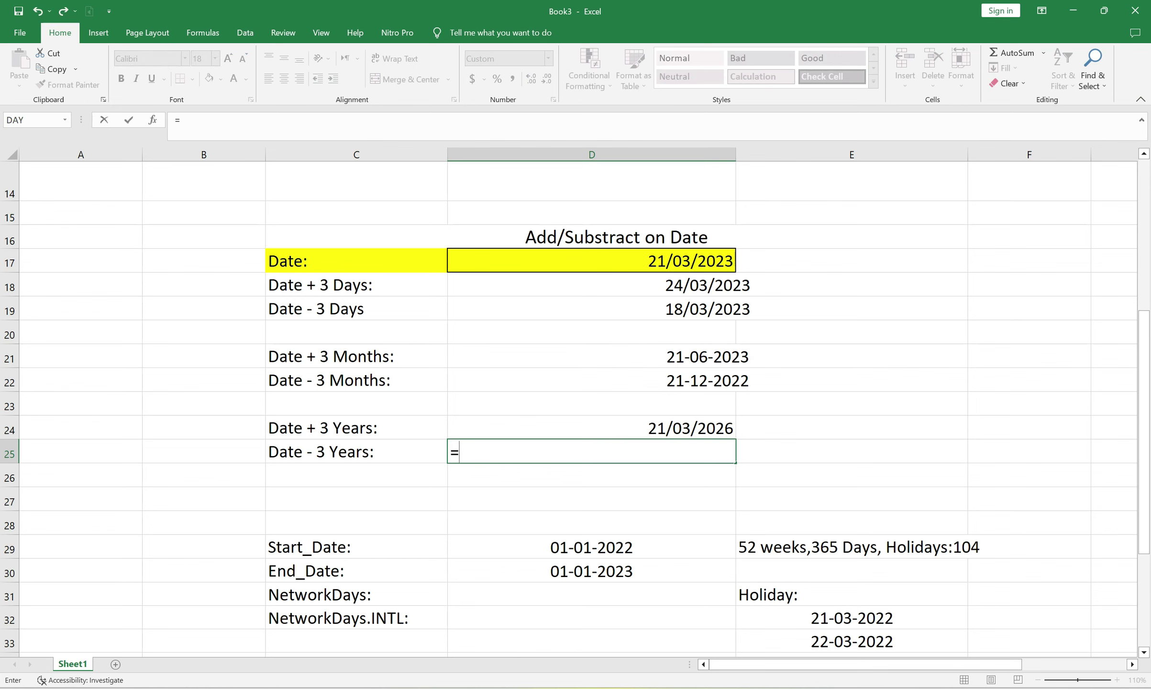
type("Ed")
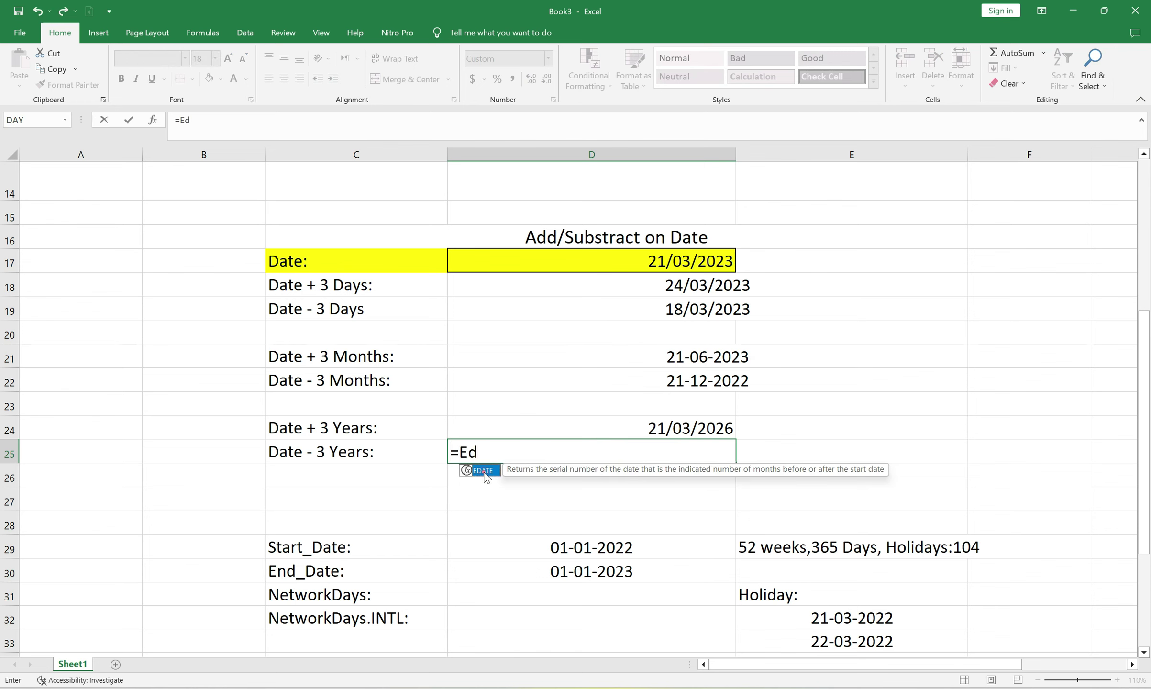
double_click(488, 471)
left_click(622, 262)
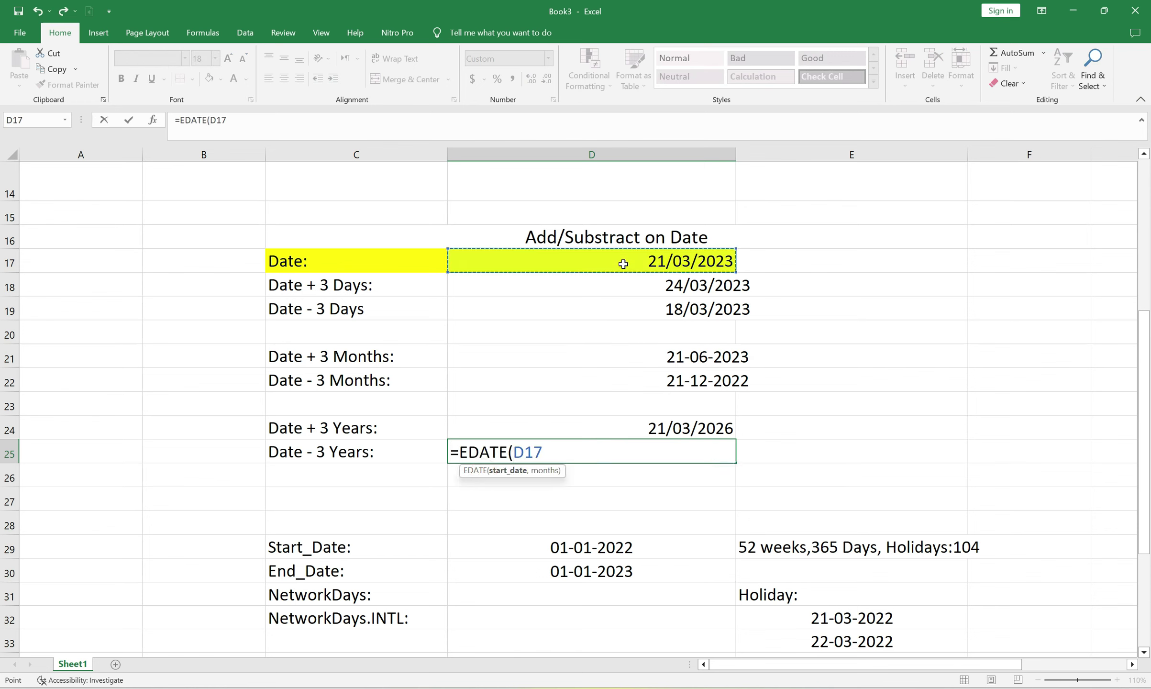
type(",")
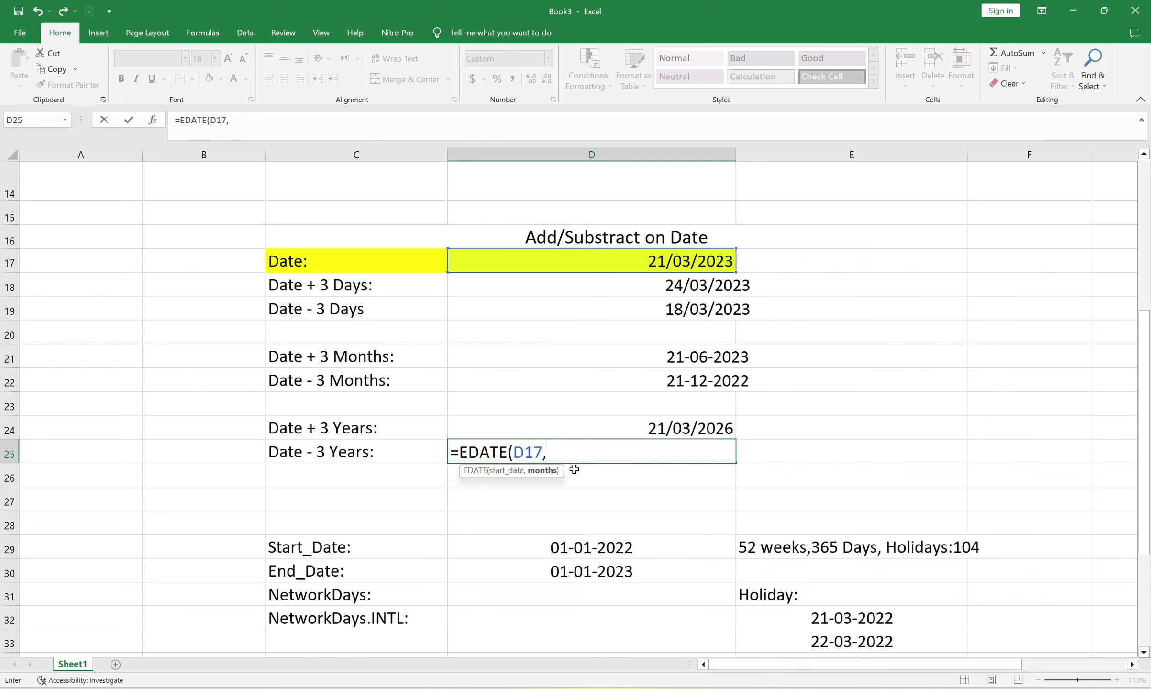
type("-36")
type(")")
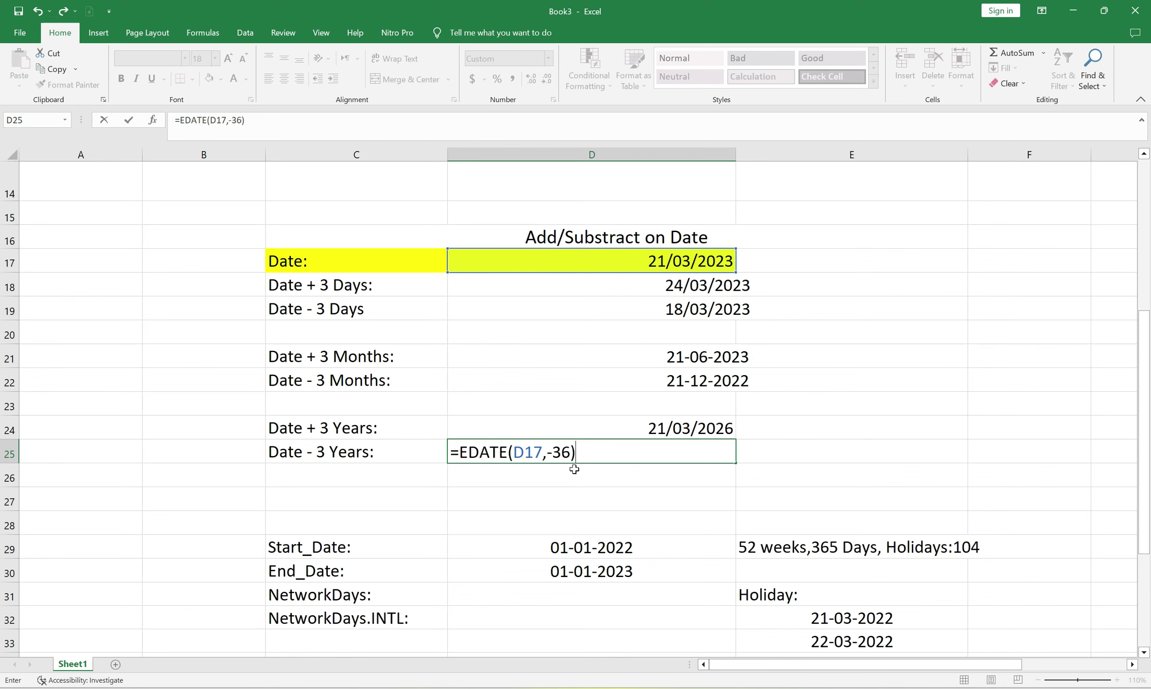
key("Return")
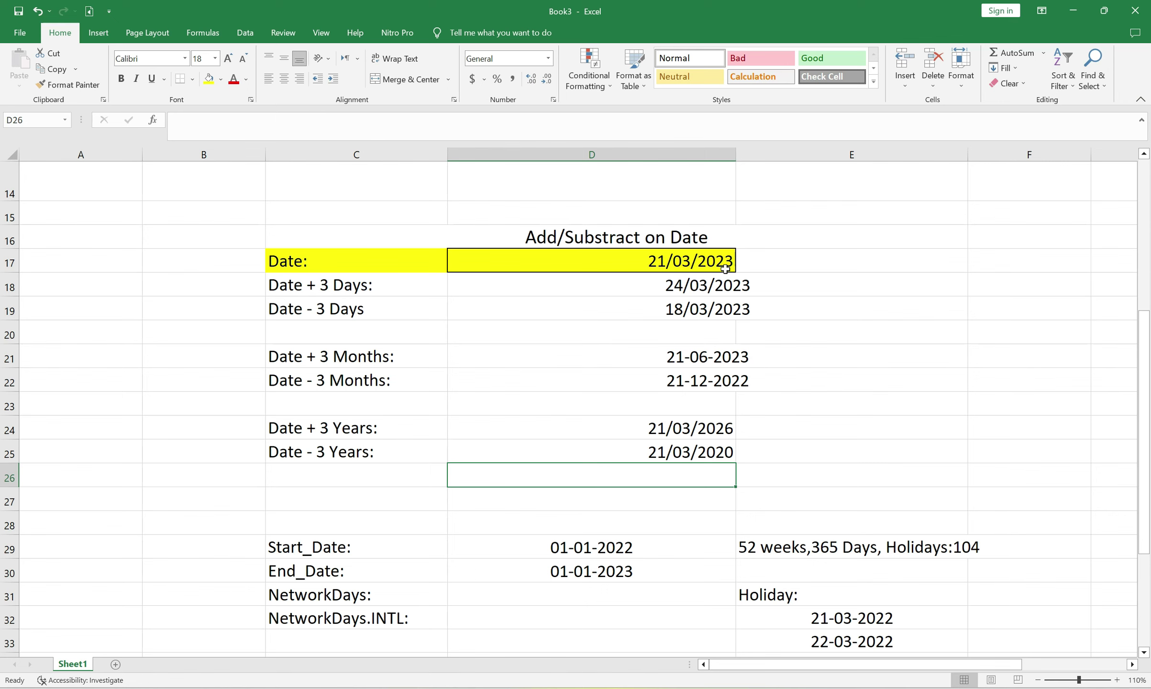
Scroll down to the NetworkDays section with its start date, end date and holidays
left_click(722, 455)
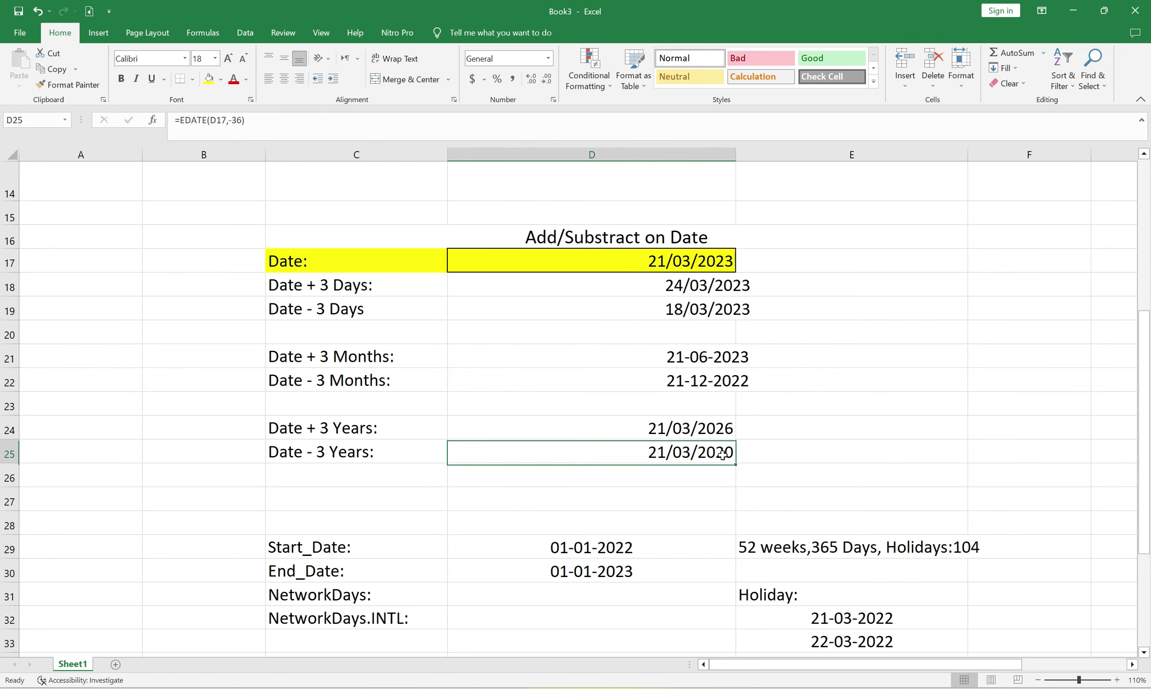
scroll(699, 452, "up", 4)
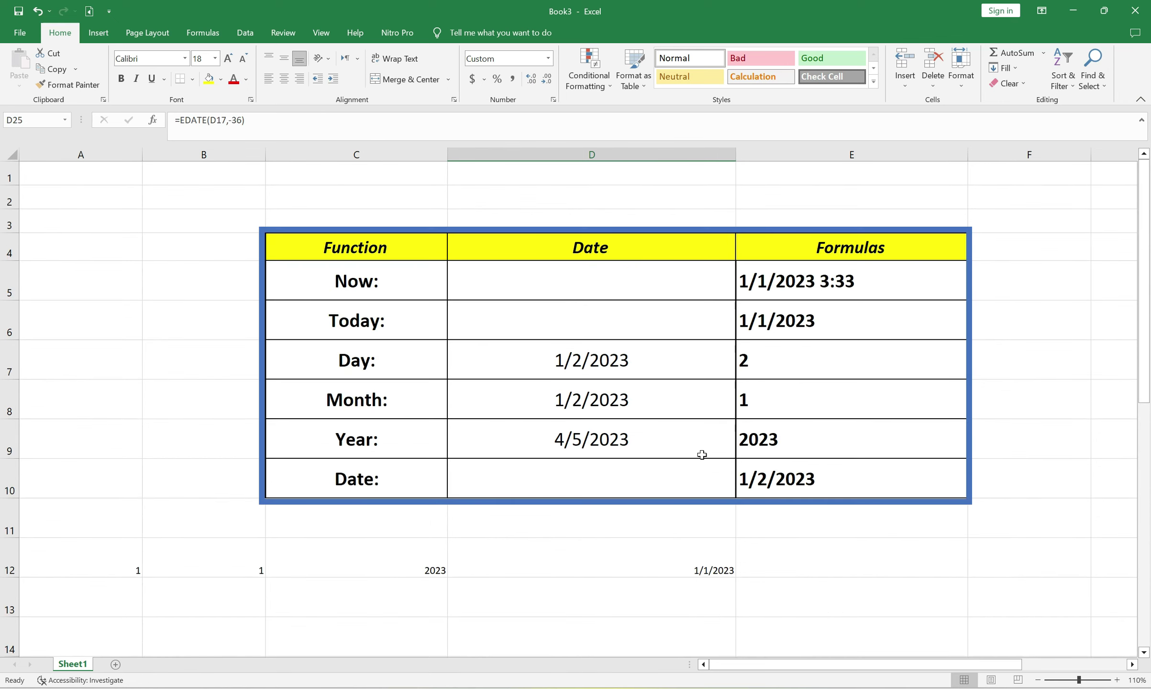
scroll(689, 436, "down", 2)
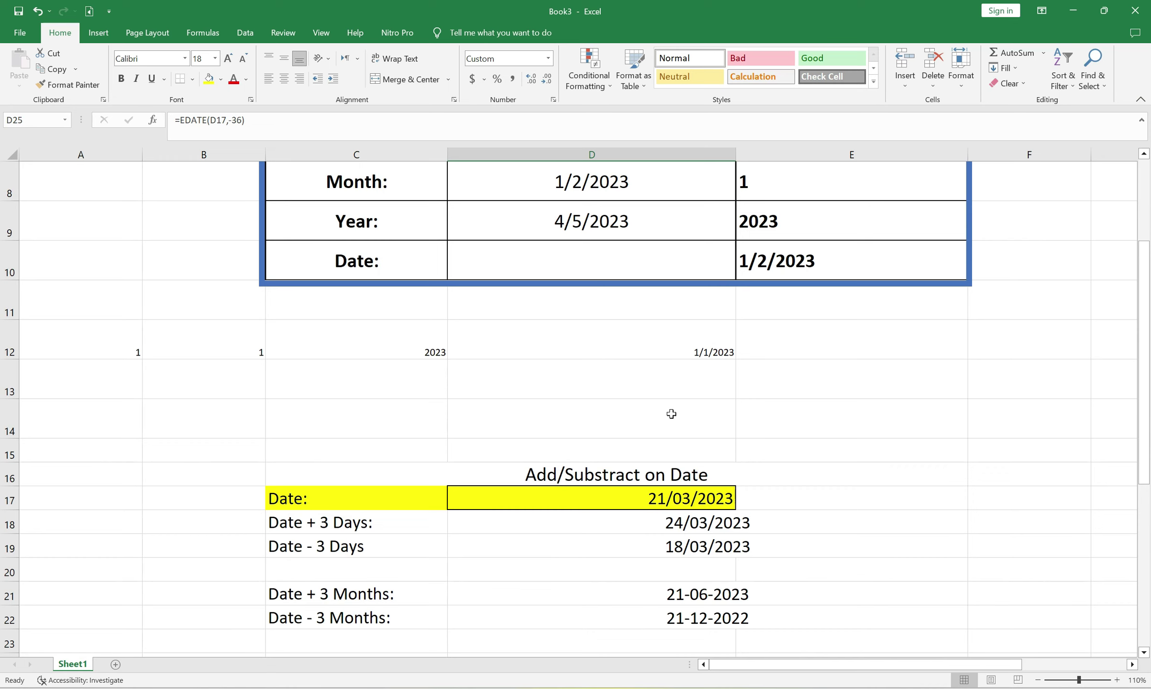
key("Down")
key("Down")
key("Down")
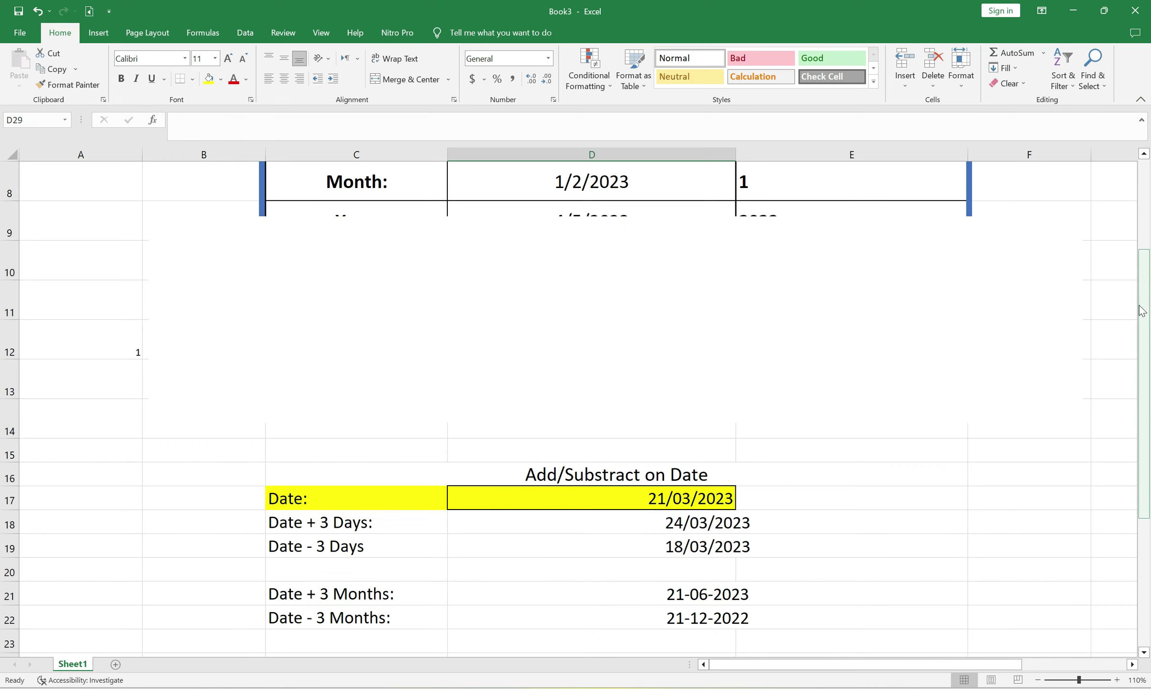
left_click_drag(1149, 267, 1149, 351)
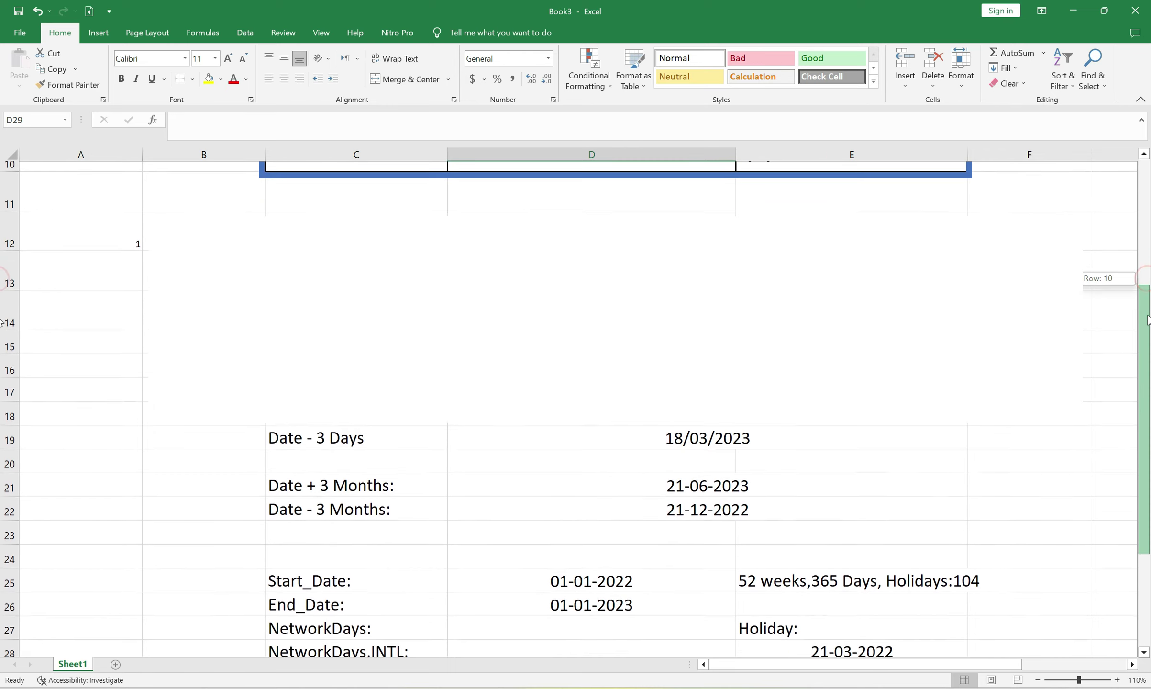
left_click_drag(1149, 351, 1149, 360)
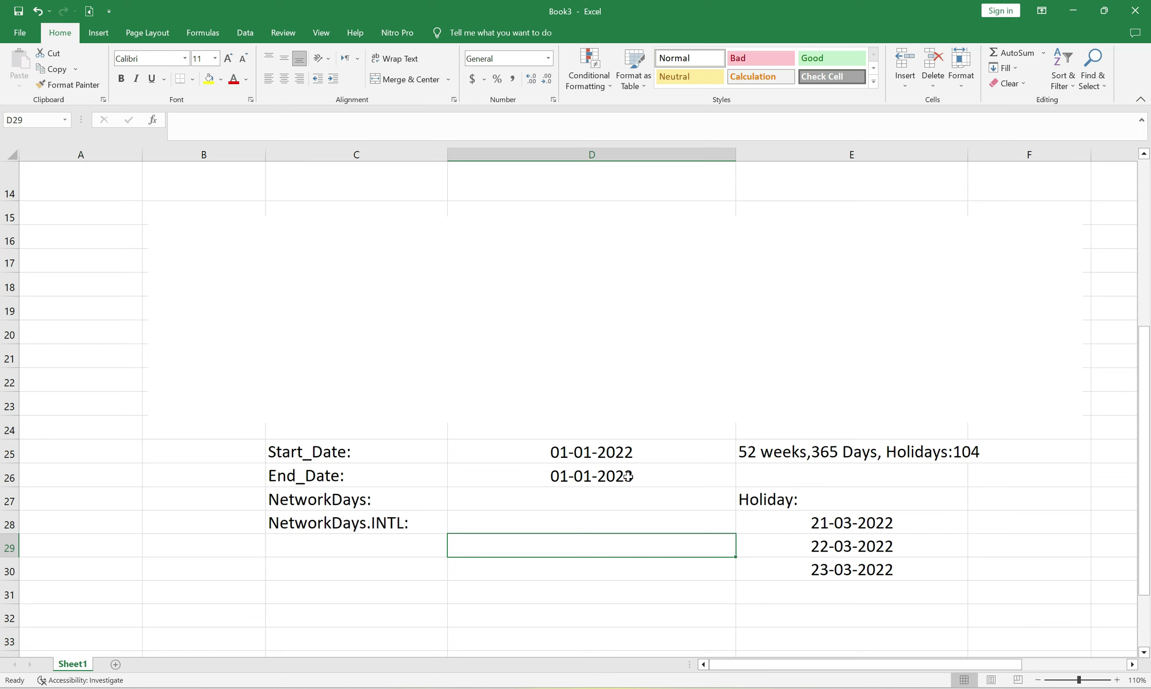
Check the NetworkDays label and the 01-01-2022 start and 01-01-2023 end dates
left_click(311, 499)
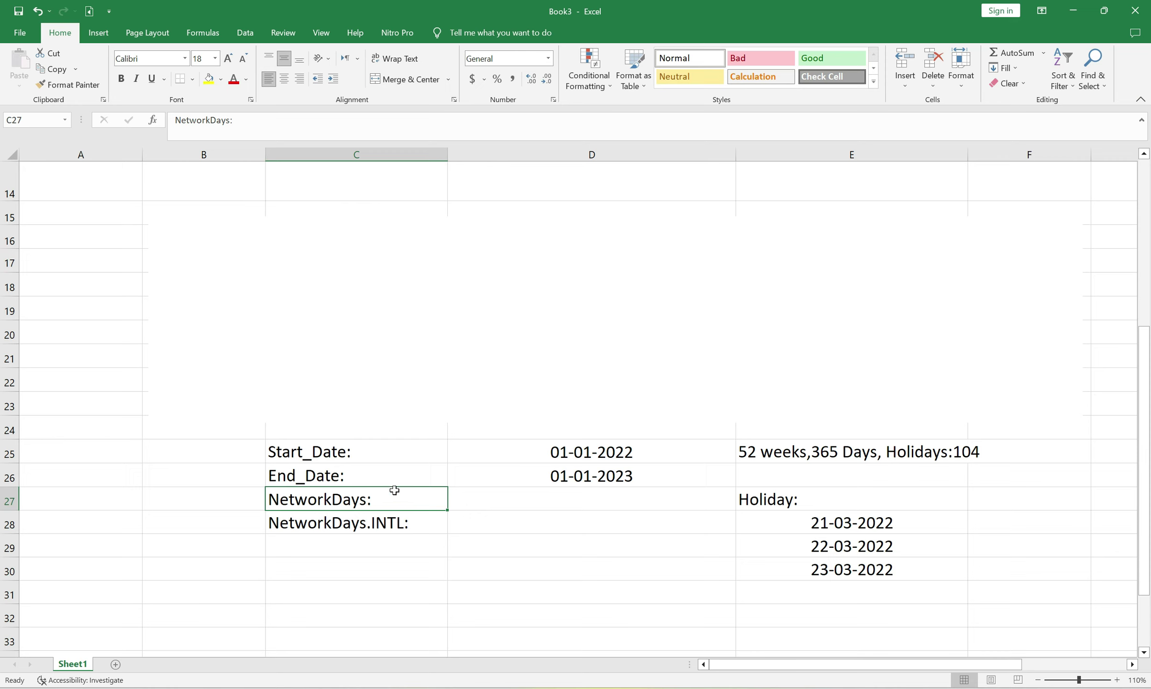
left_click(570, 457)
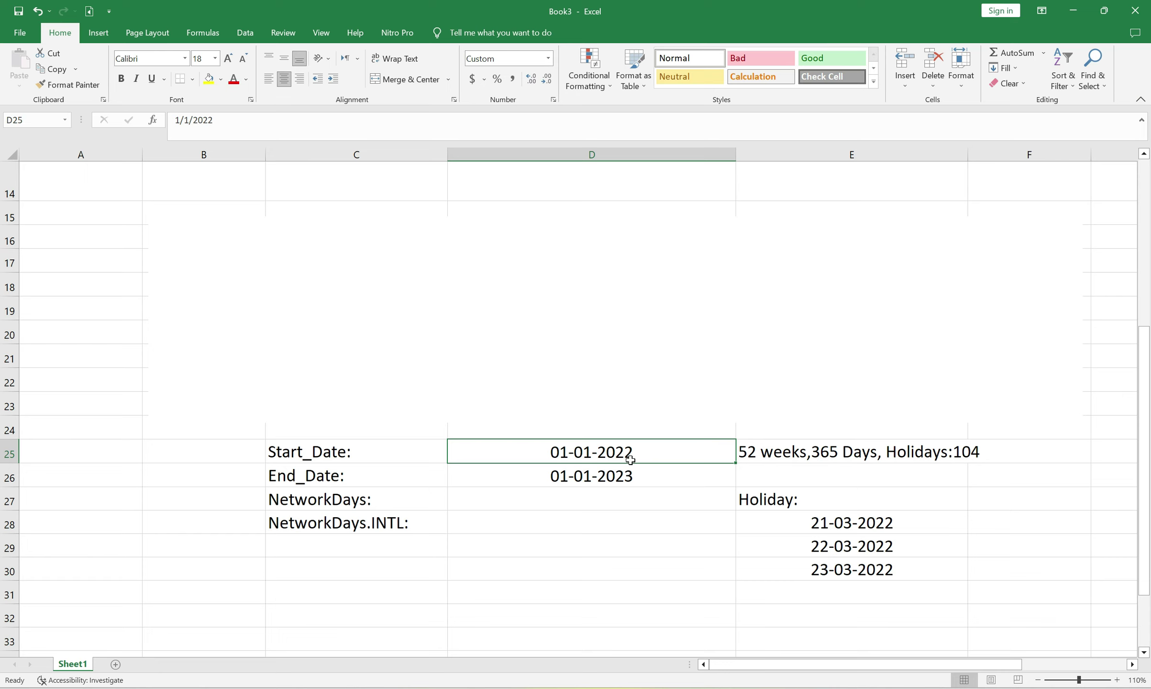
left_click(553, 483)
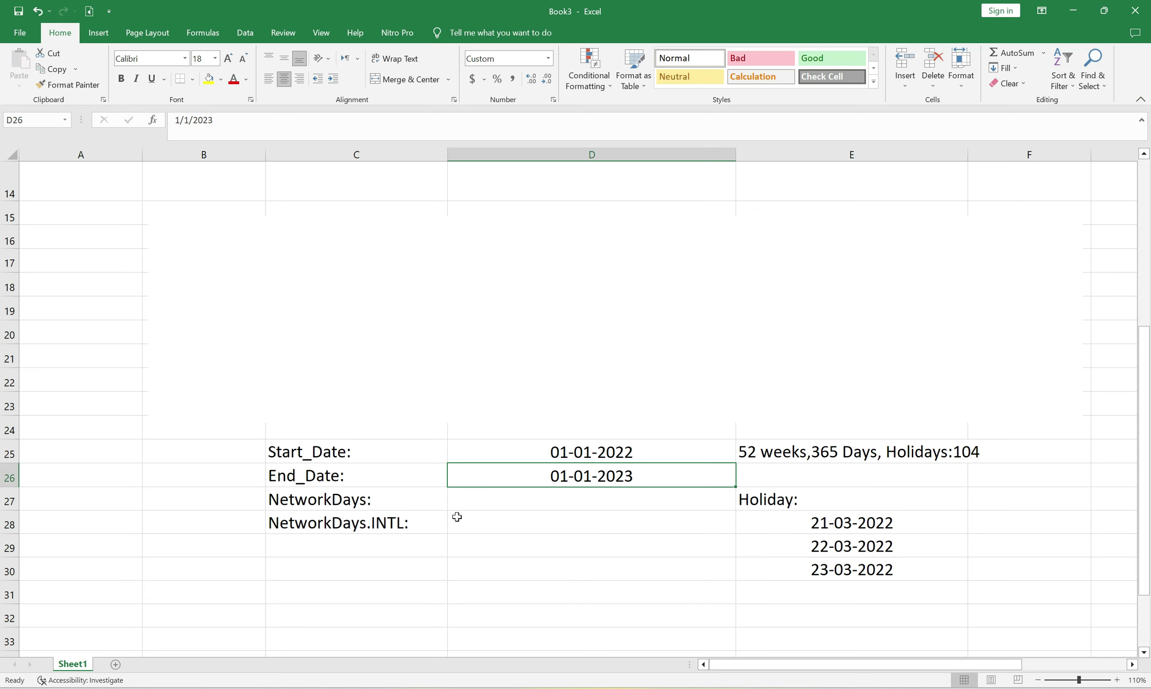
Enter =NETWORKDAYS(D25,D26) beside NetworkDays, returning 260
left_click(484, 503)
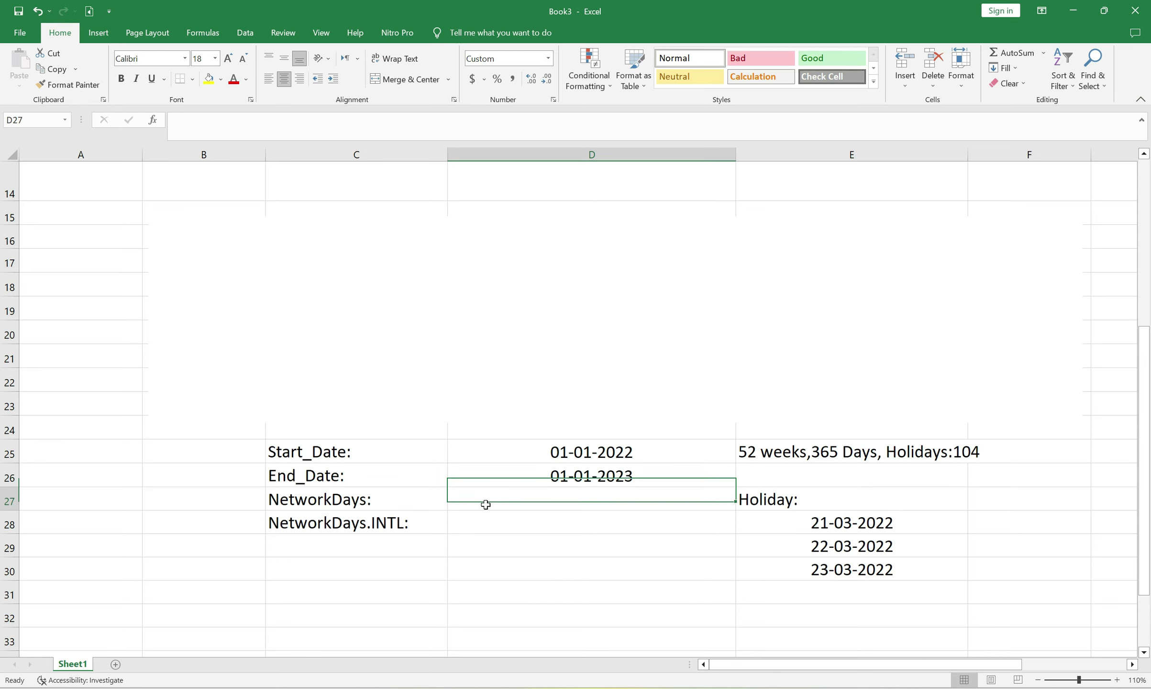
type("=N")
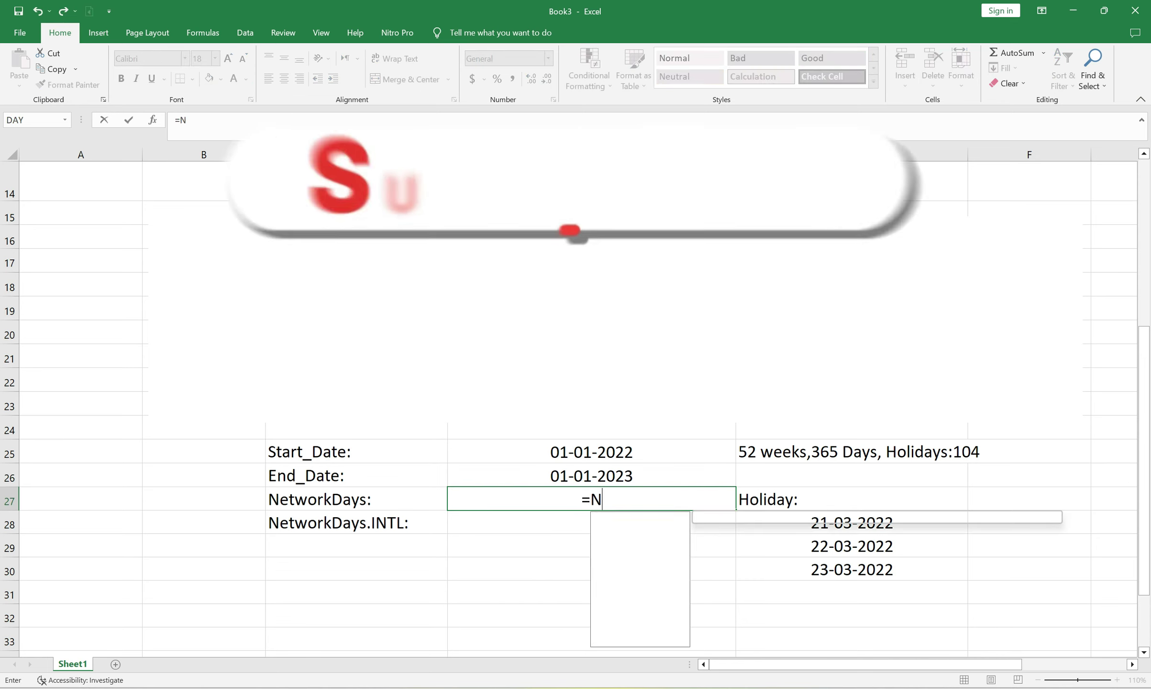
type("et")
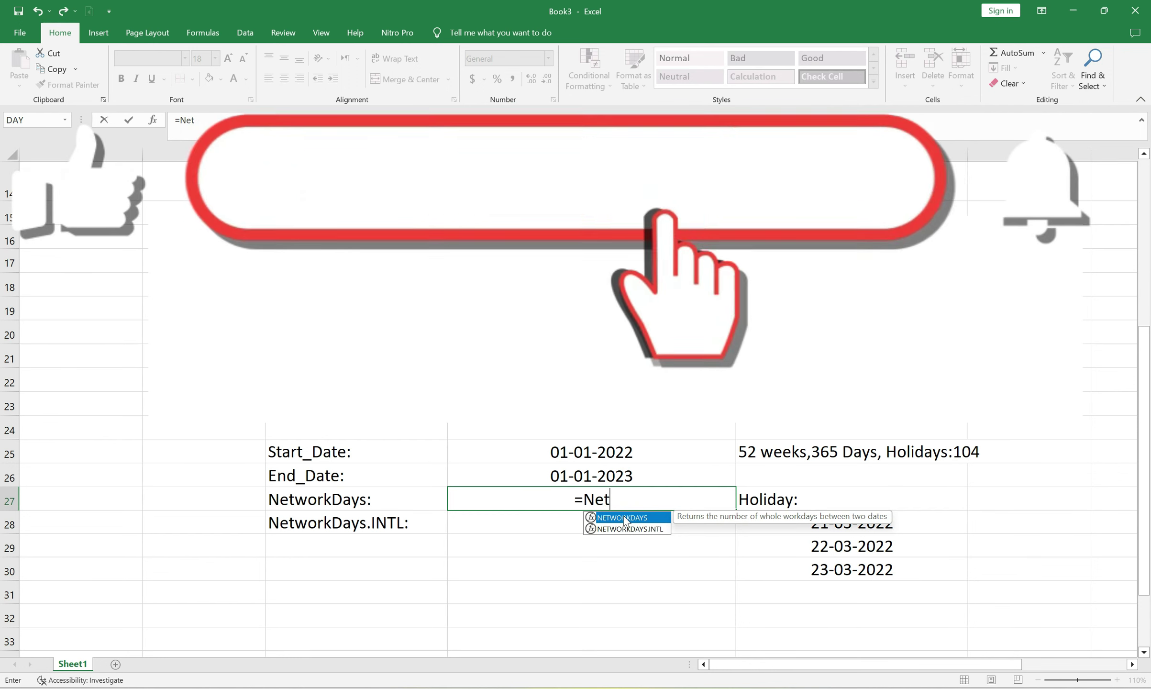
double_click(628, 518)
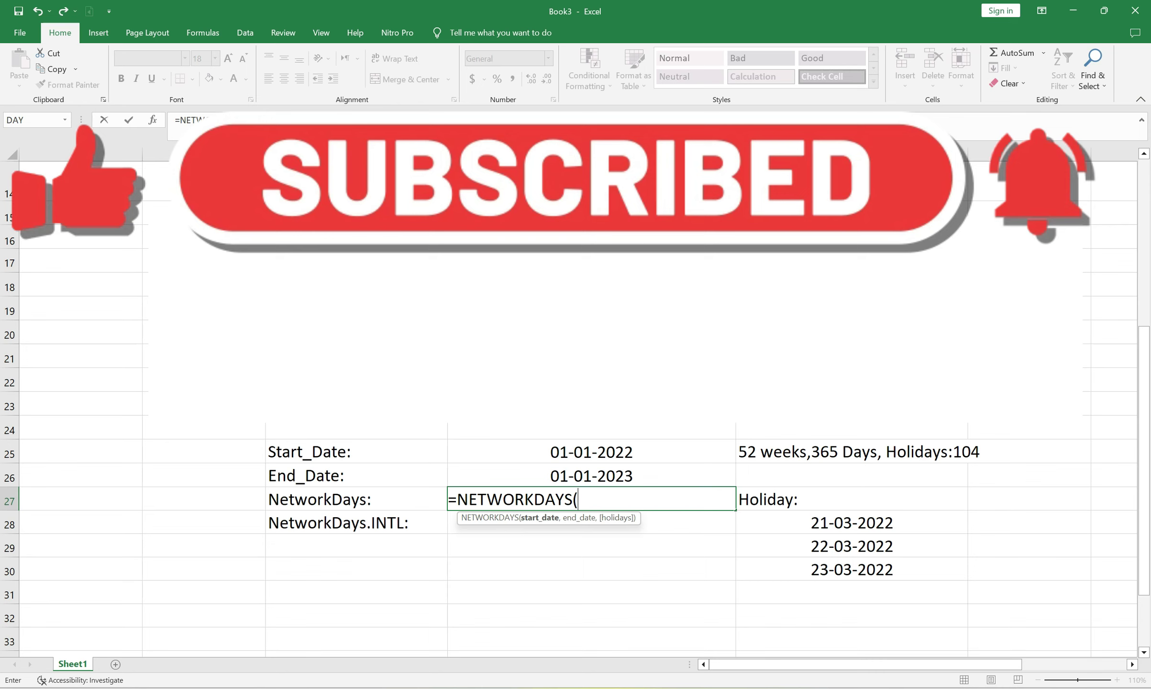
left_click(557, 460)
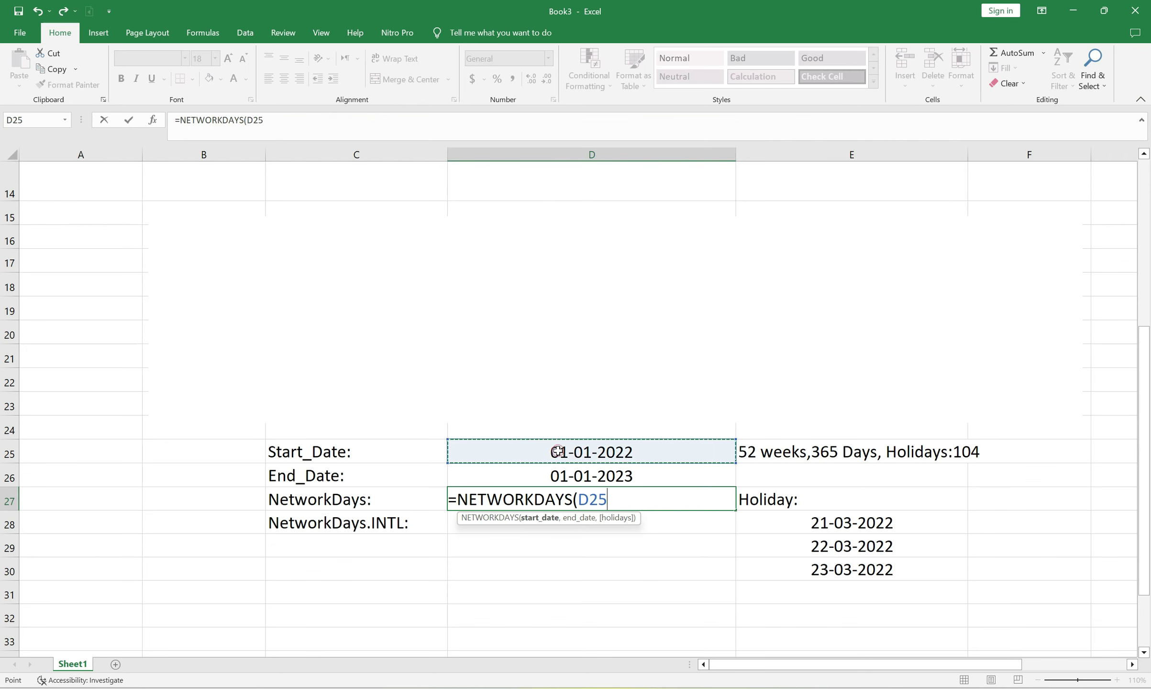
type(",")
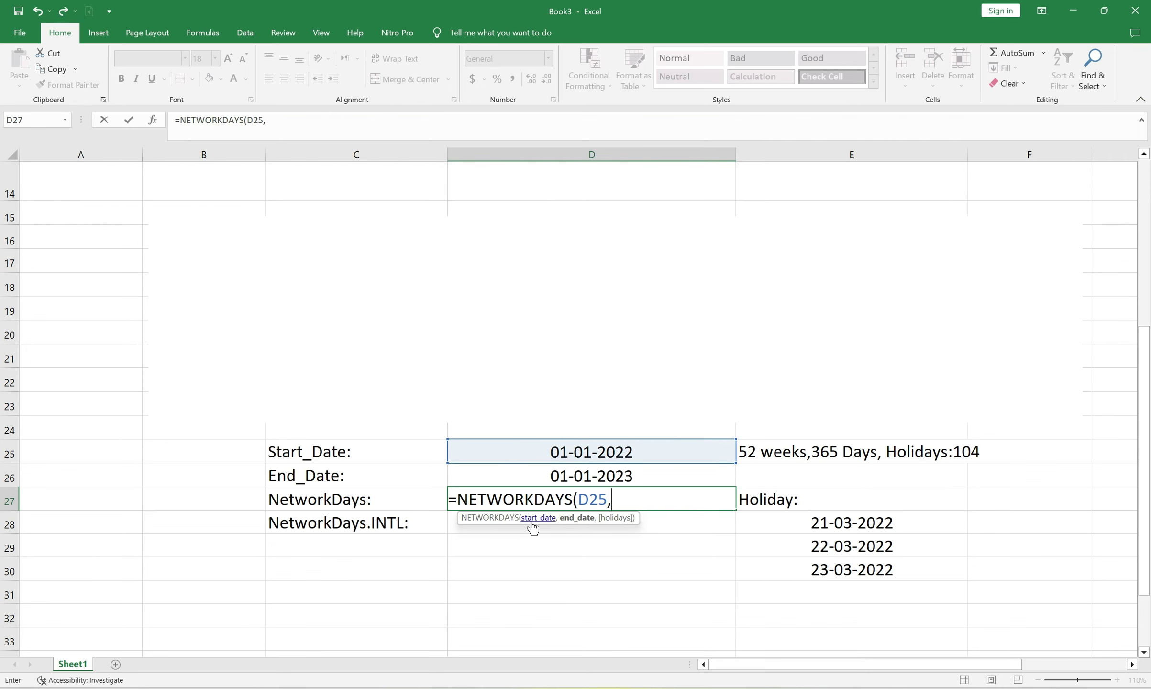
left_click(618, 473)
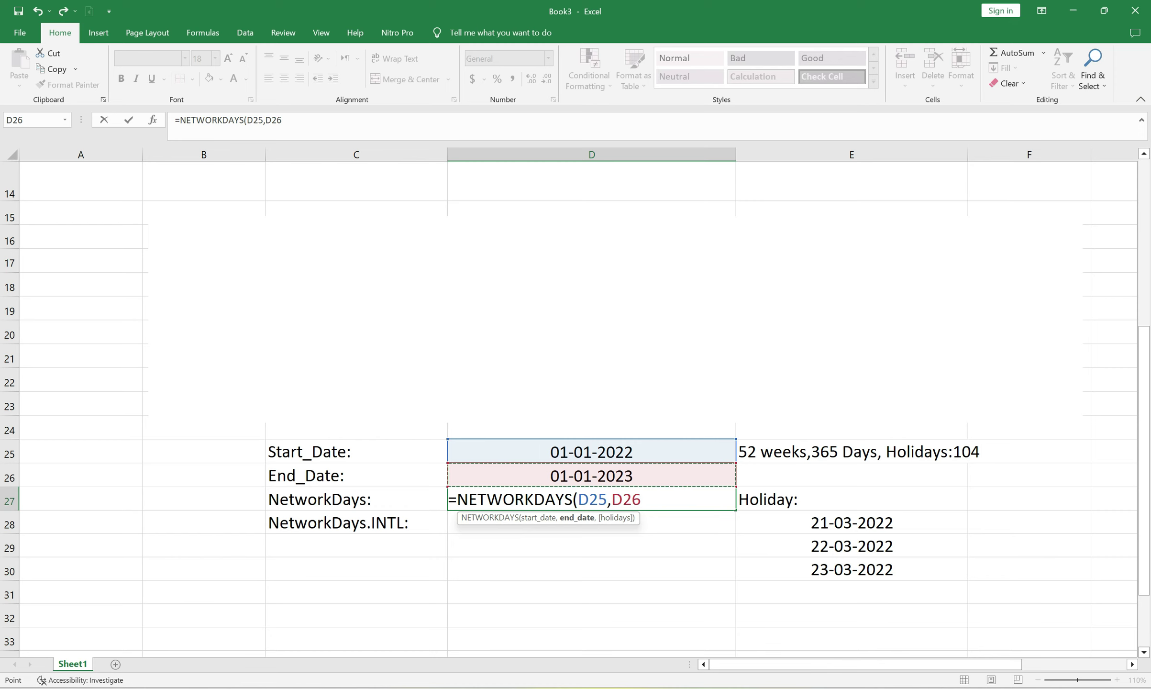
type(",")
key("BackSpace")
type(")")
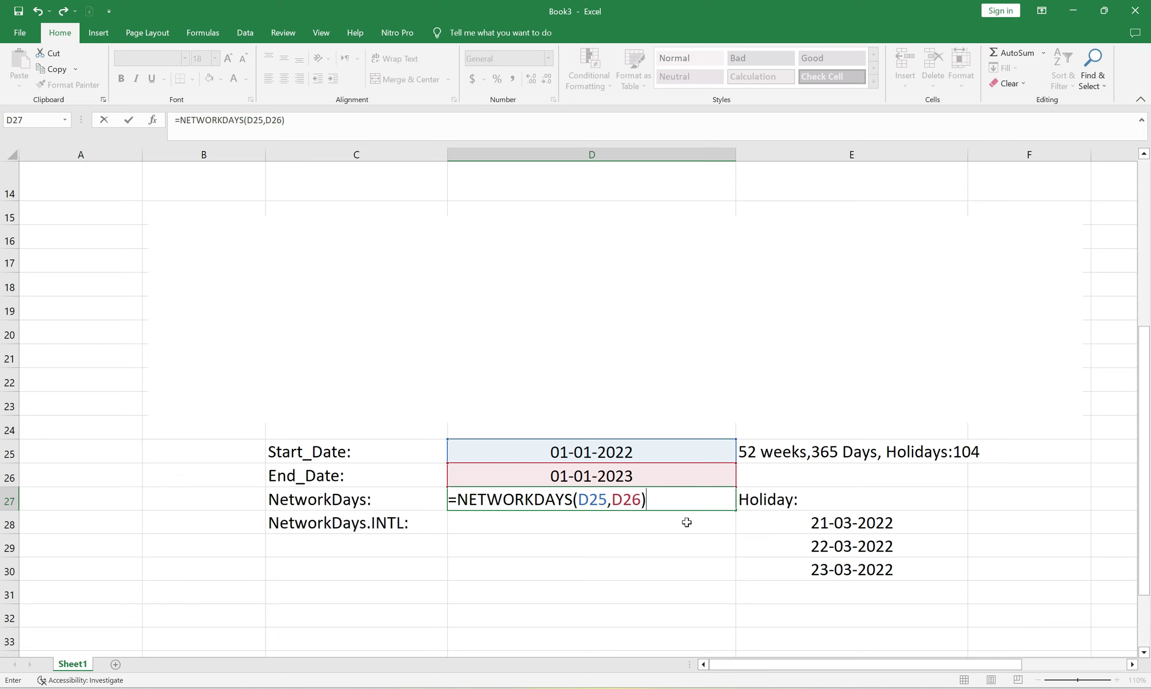
key("Return")
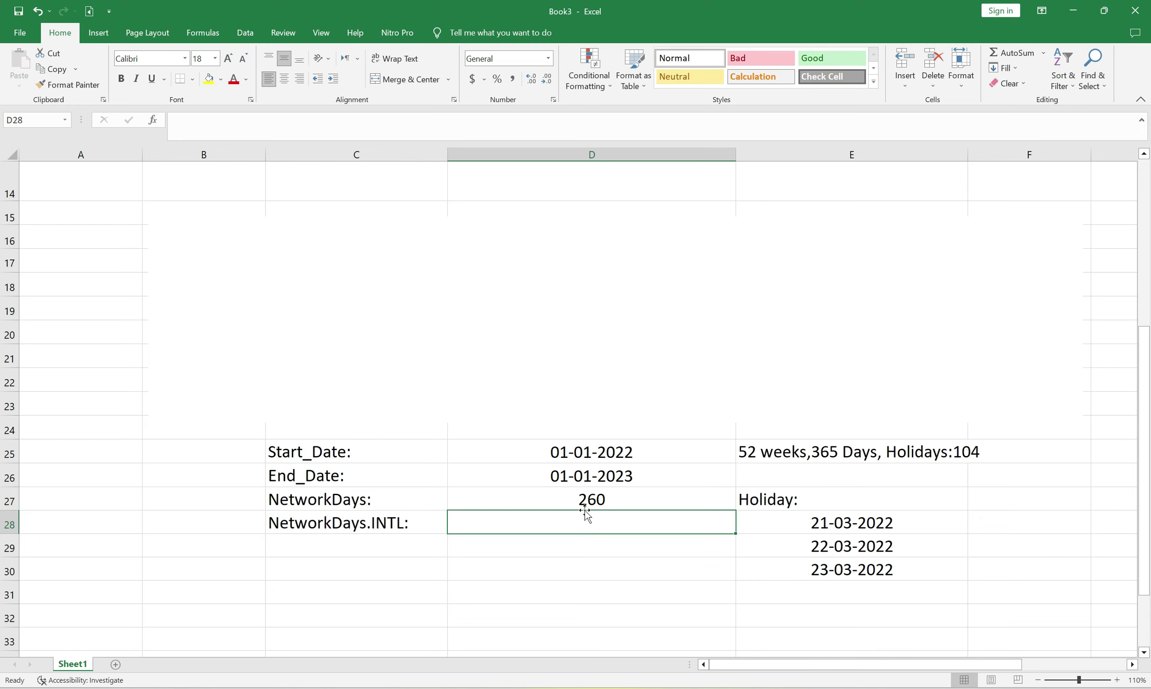
left_click(590, 500)
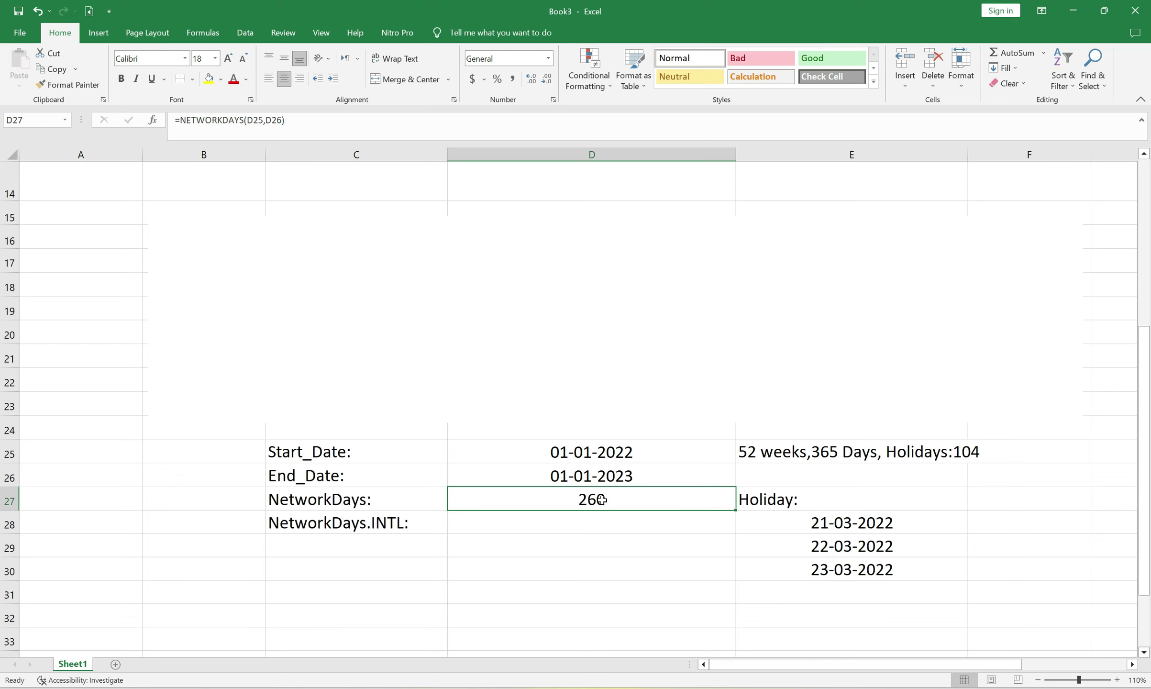
left_click(571, 520)
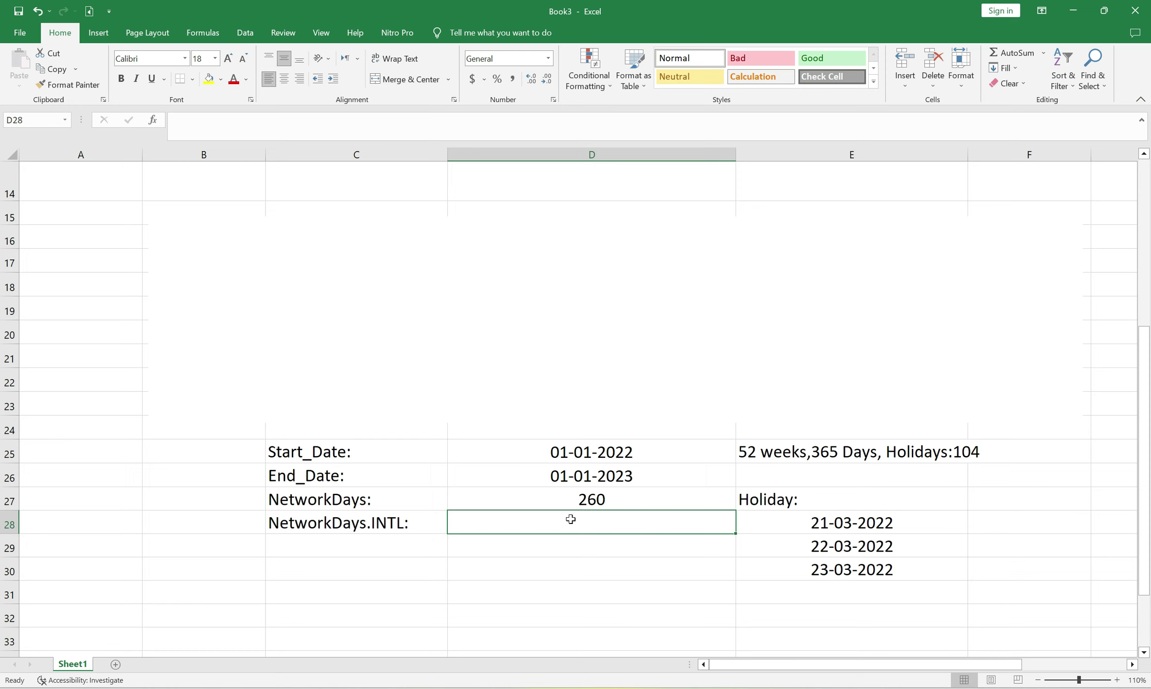
left_click(779, 497)
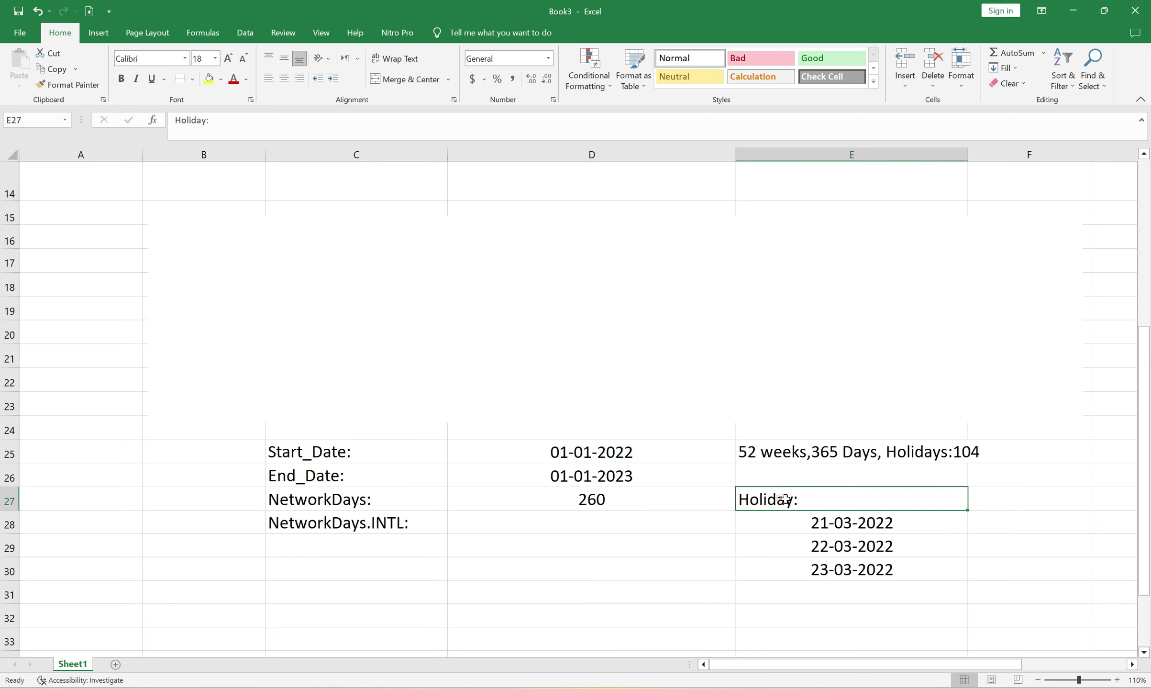
left_click(818, 526)
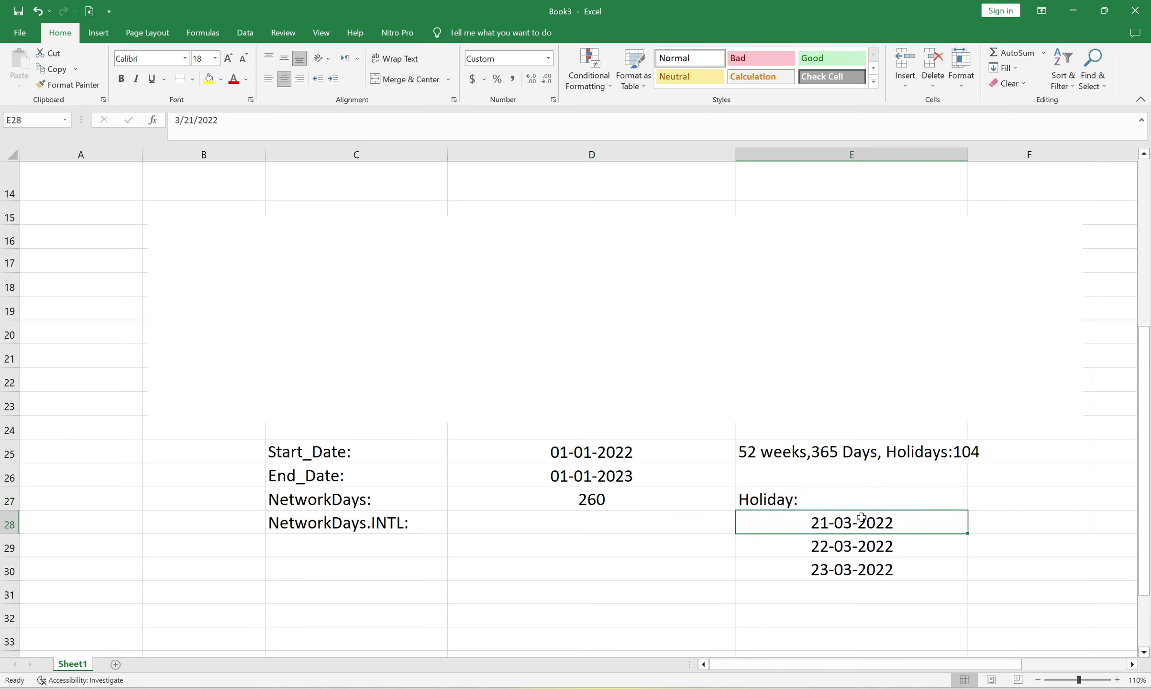
left_click(837, 572)
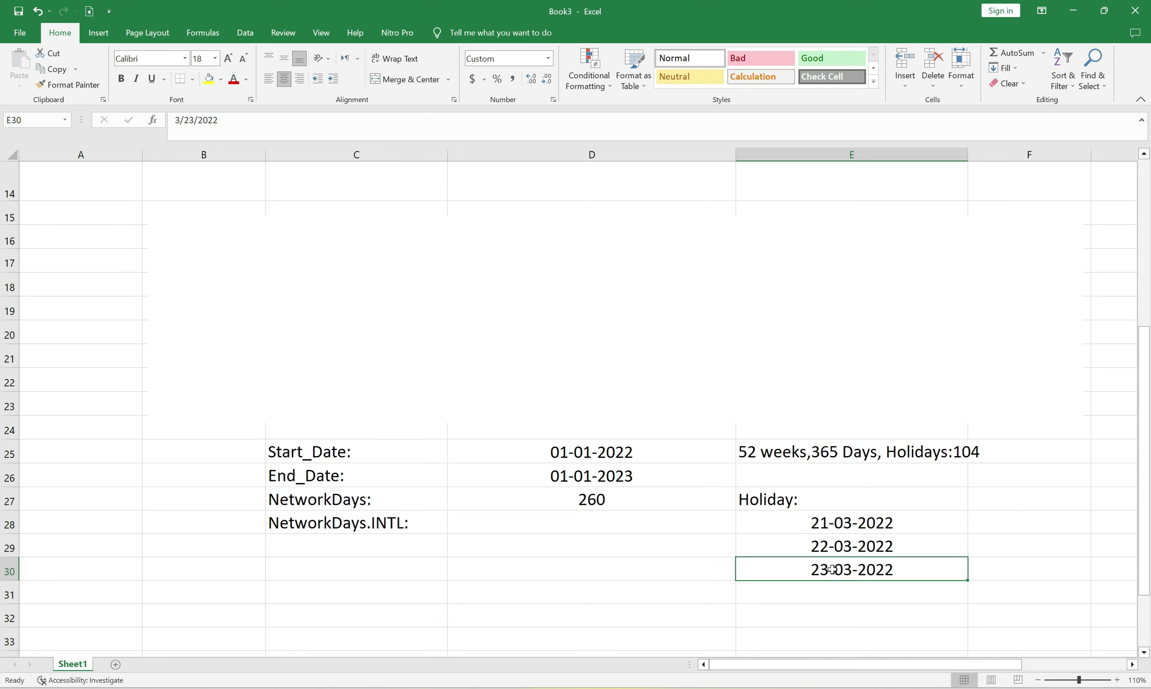
left_click(824, 543)
left_click(821, 524)
left_click(833, 543)
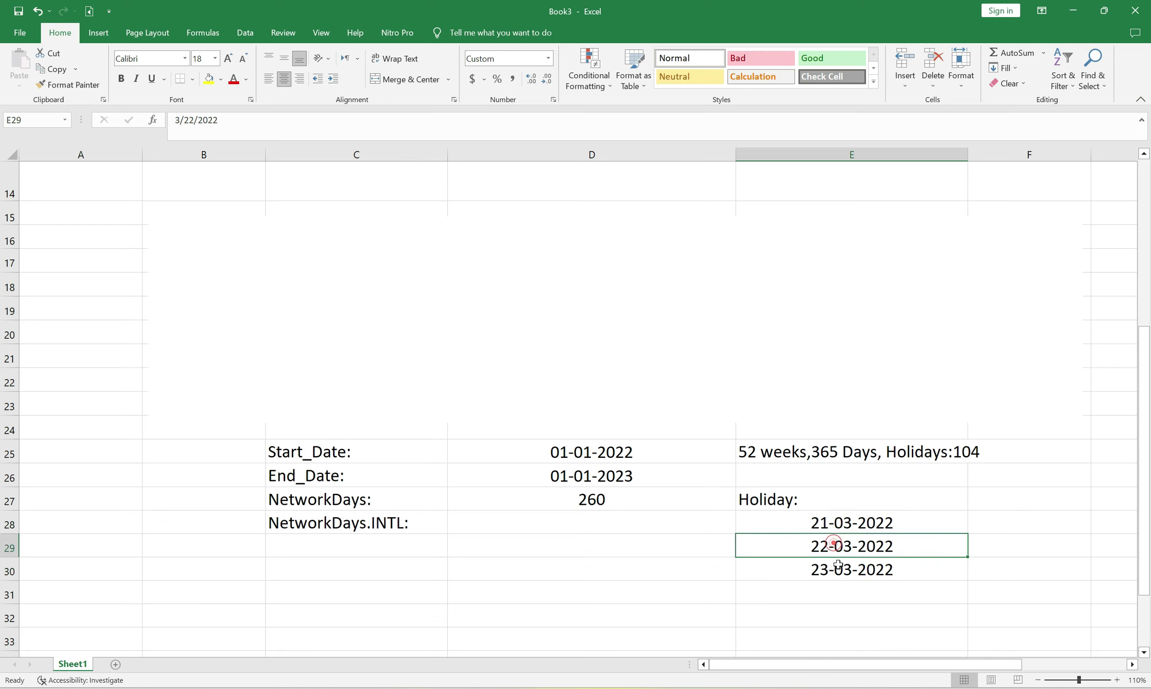
left_click(839, 570)
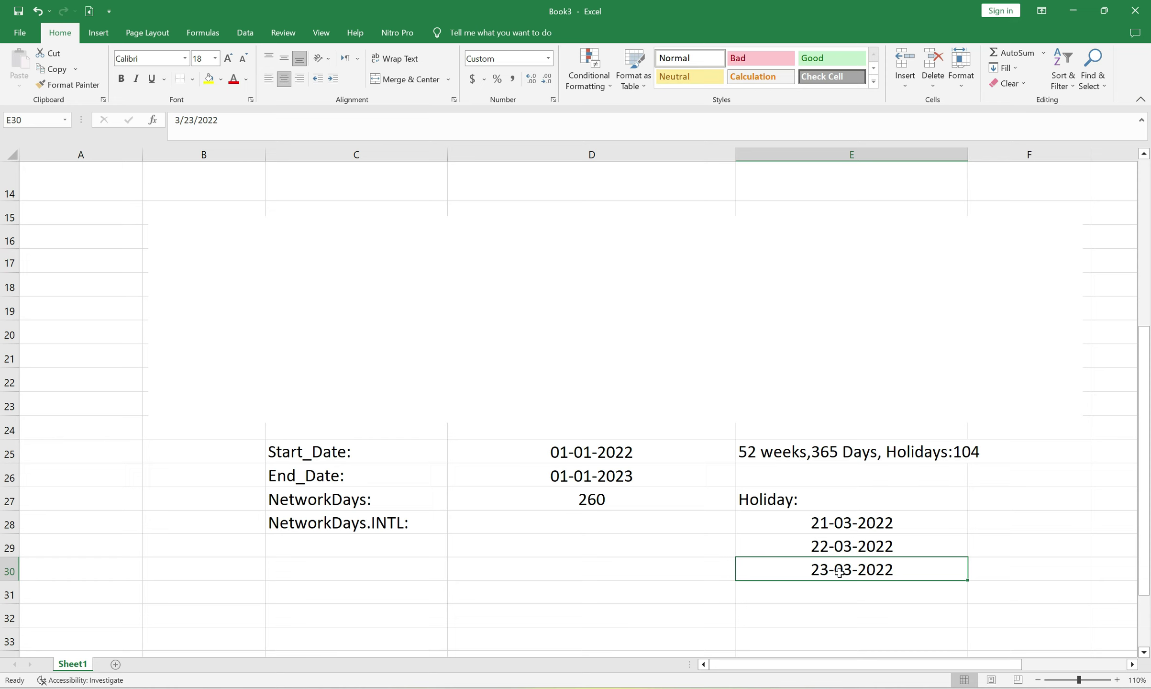
left_click(304, 523)
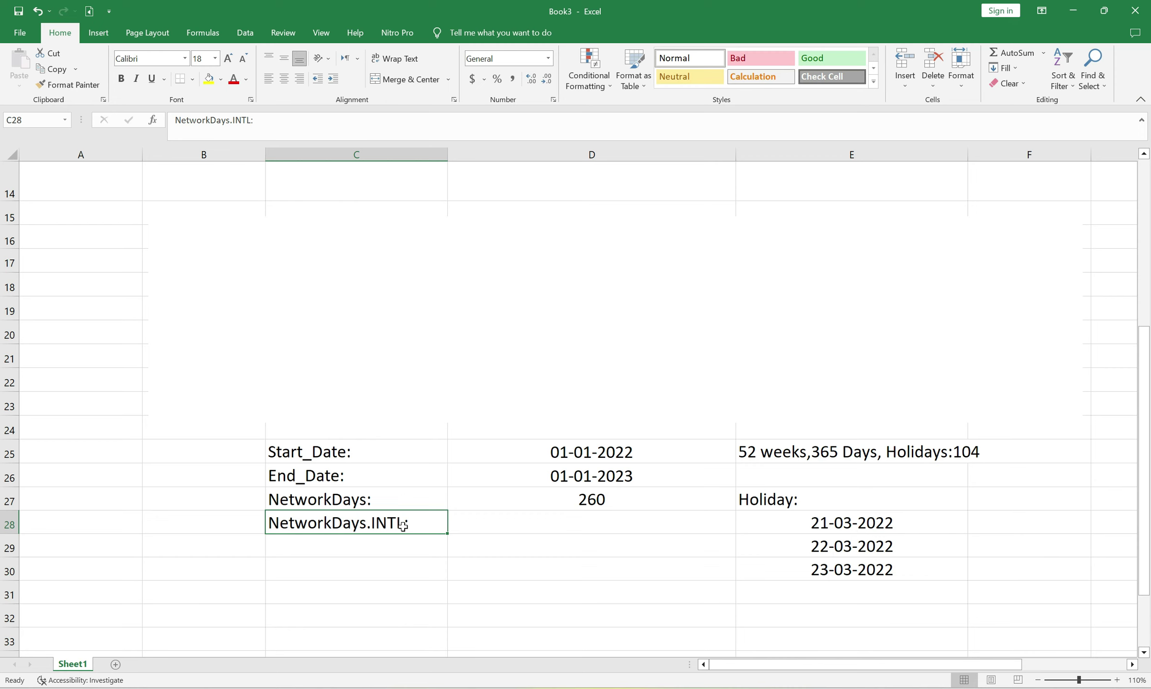
Begin =NETWORKDAYS.INTL(D25,D26, in D28, leaving the weekend argument to fill
left_click(465, 518)
type("=")
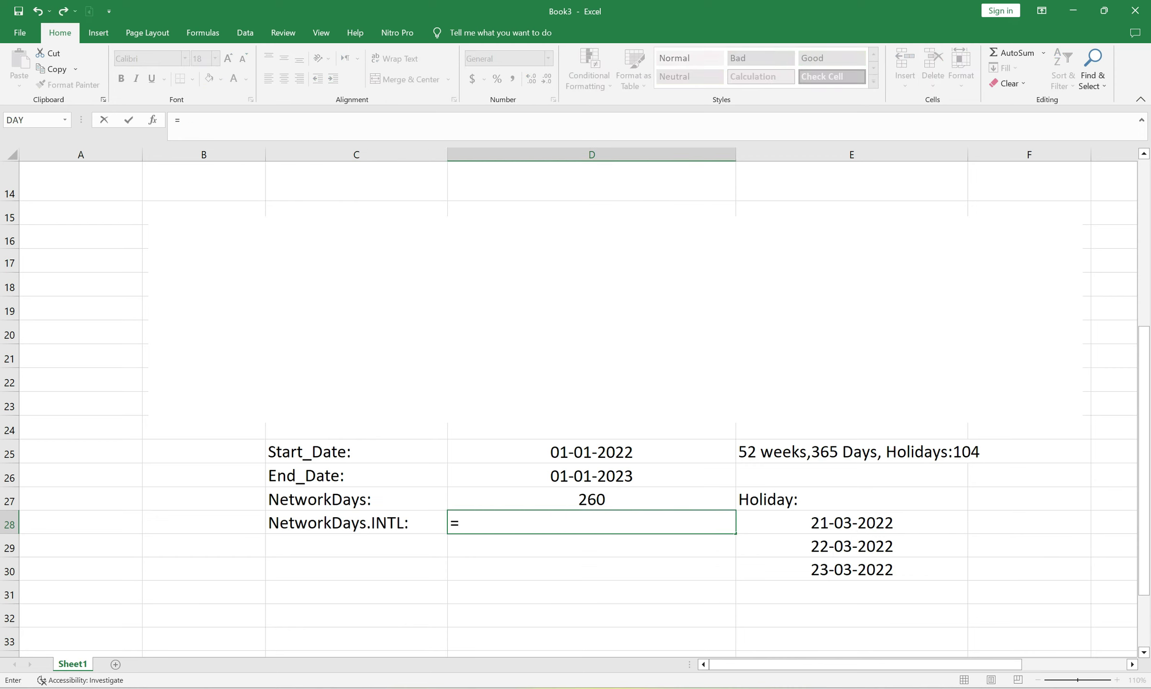
type("Ne")
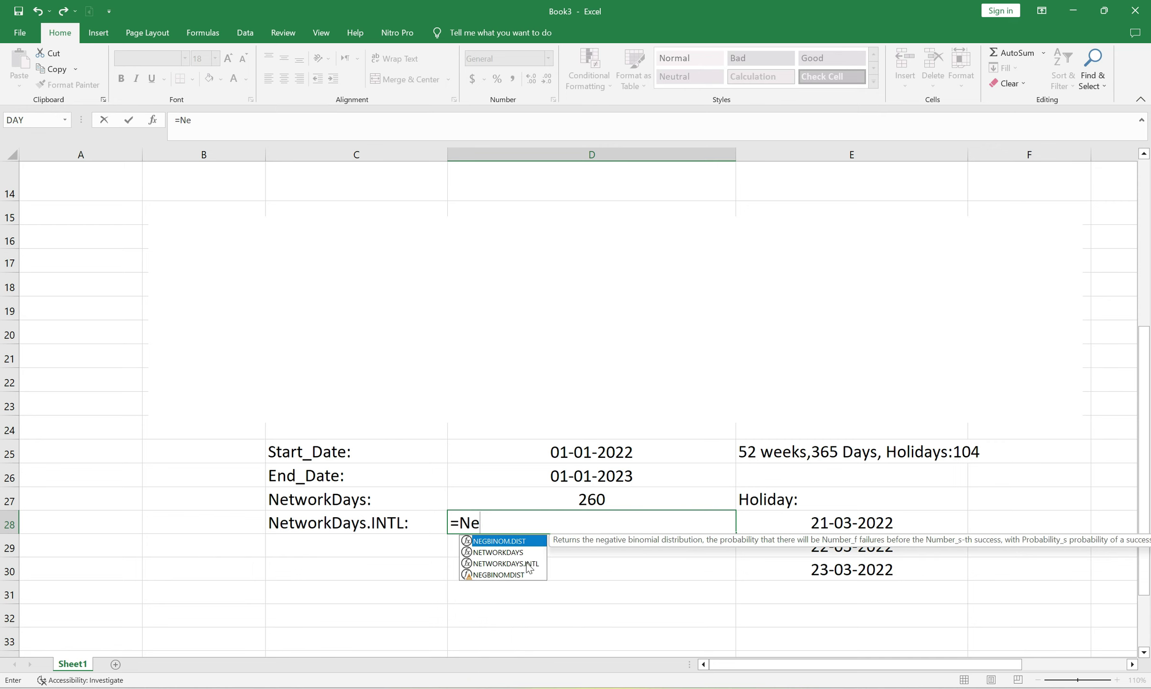
double_click(526, 564)
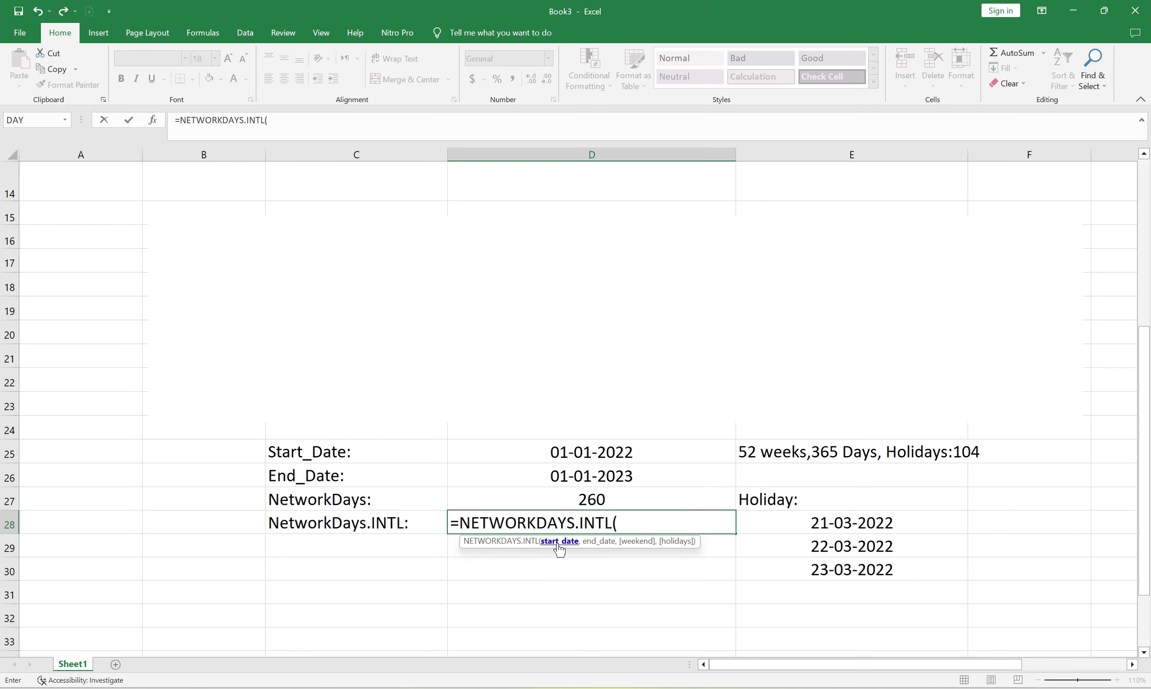
left_click(591, 453)
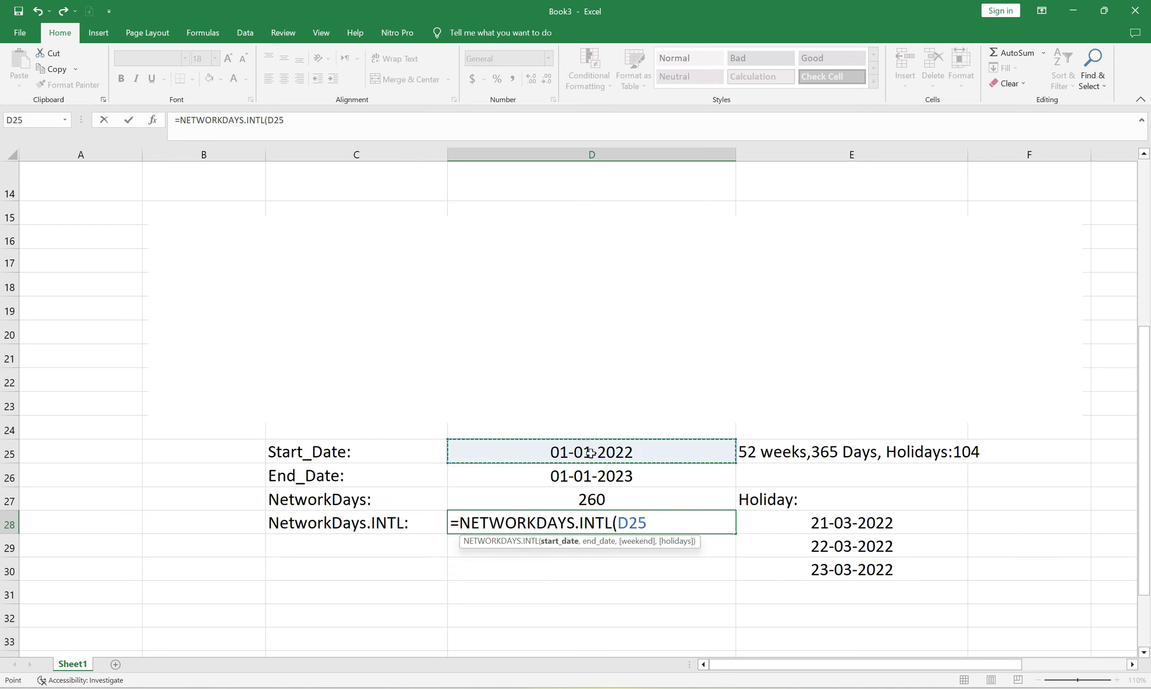
type(",")
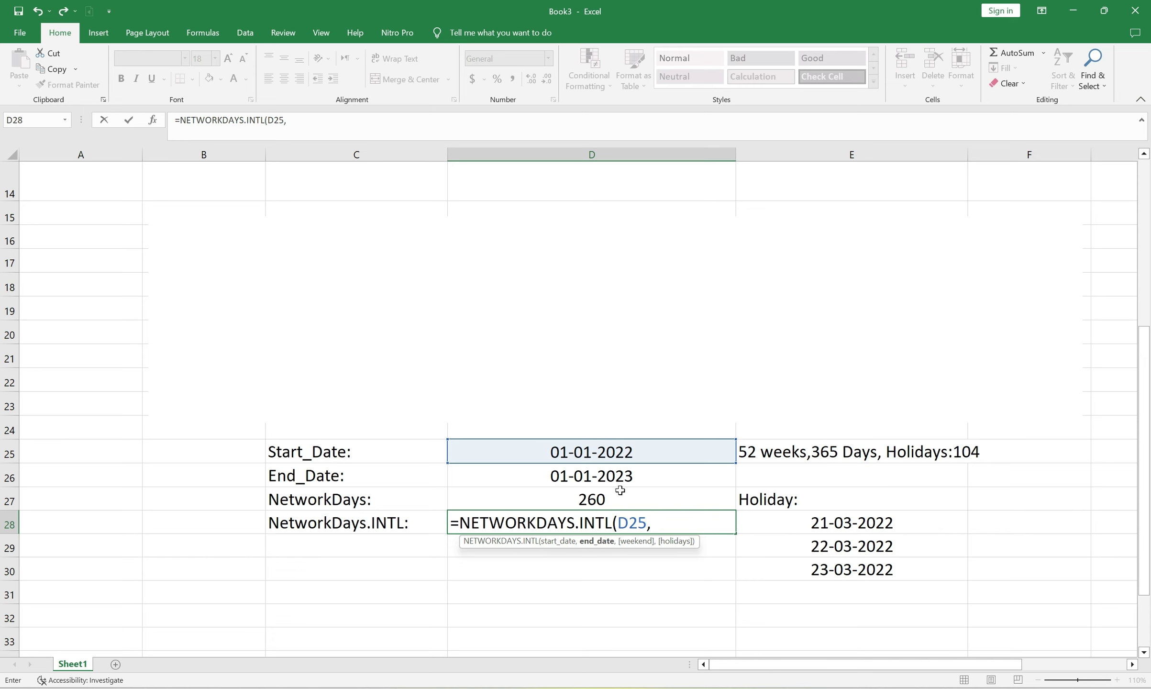
left_click(604, 473)
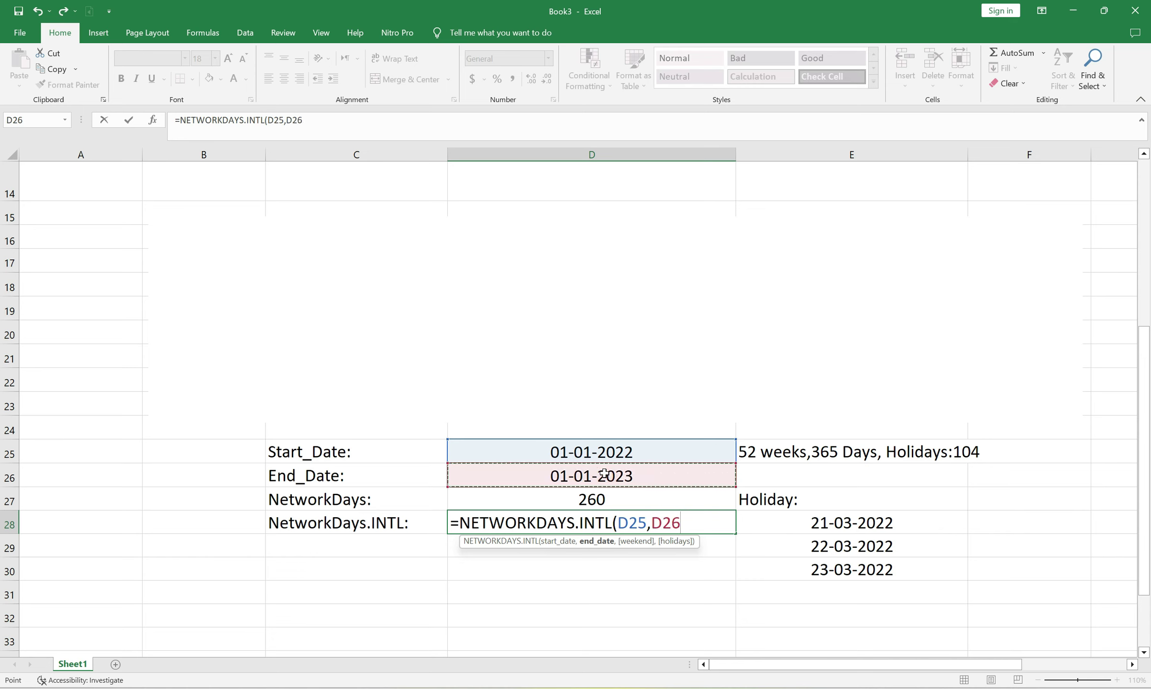
type(",")
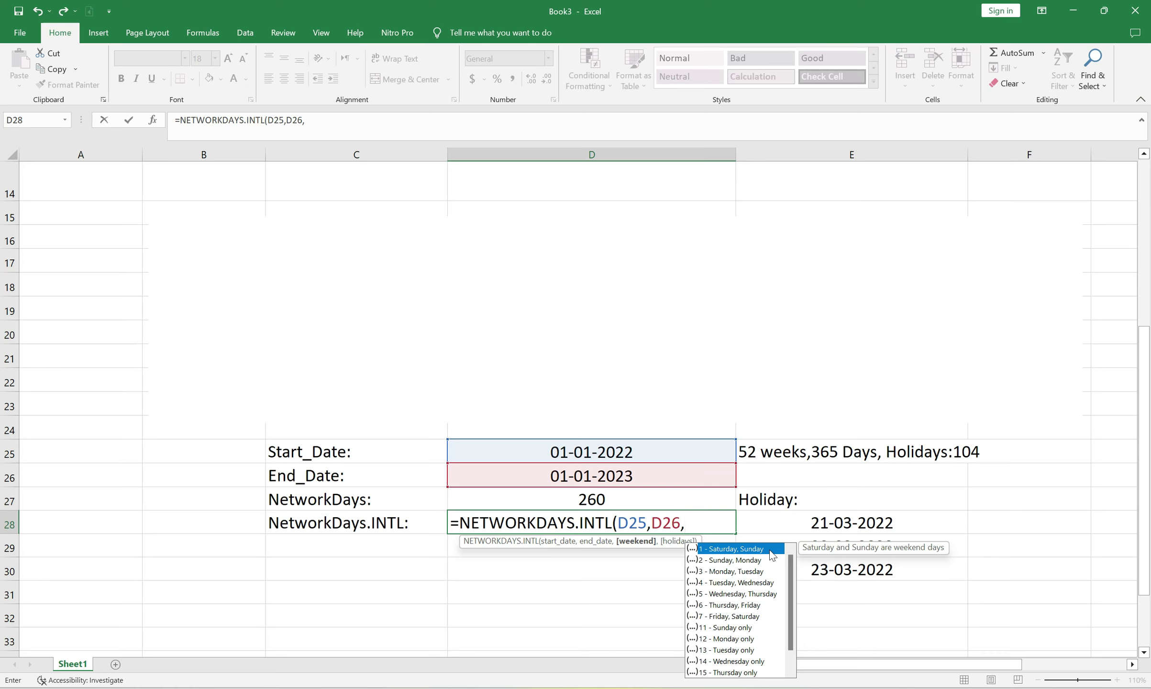
Complete D28's NETWORKDAYS.INTL with weekend code 7 (Friday, Saturday) and holidays E28:E30
left_click(742, 617)
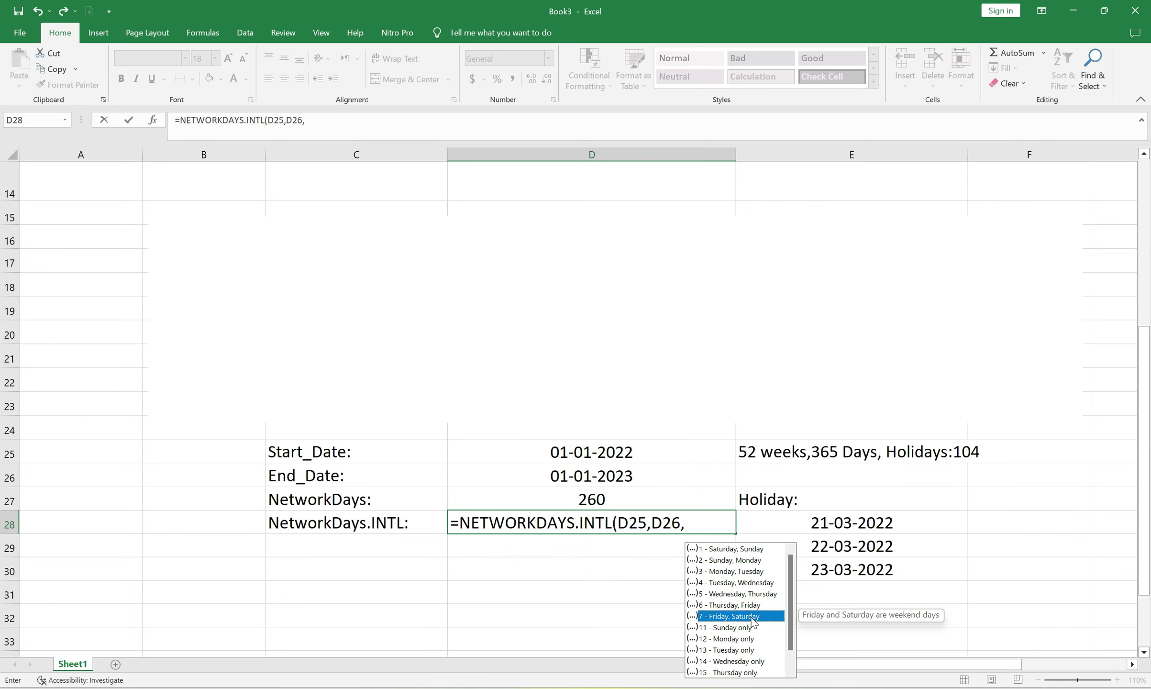
scroll(753, 621, "down", 1)
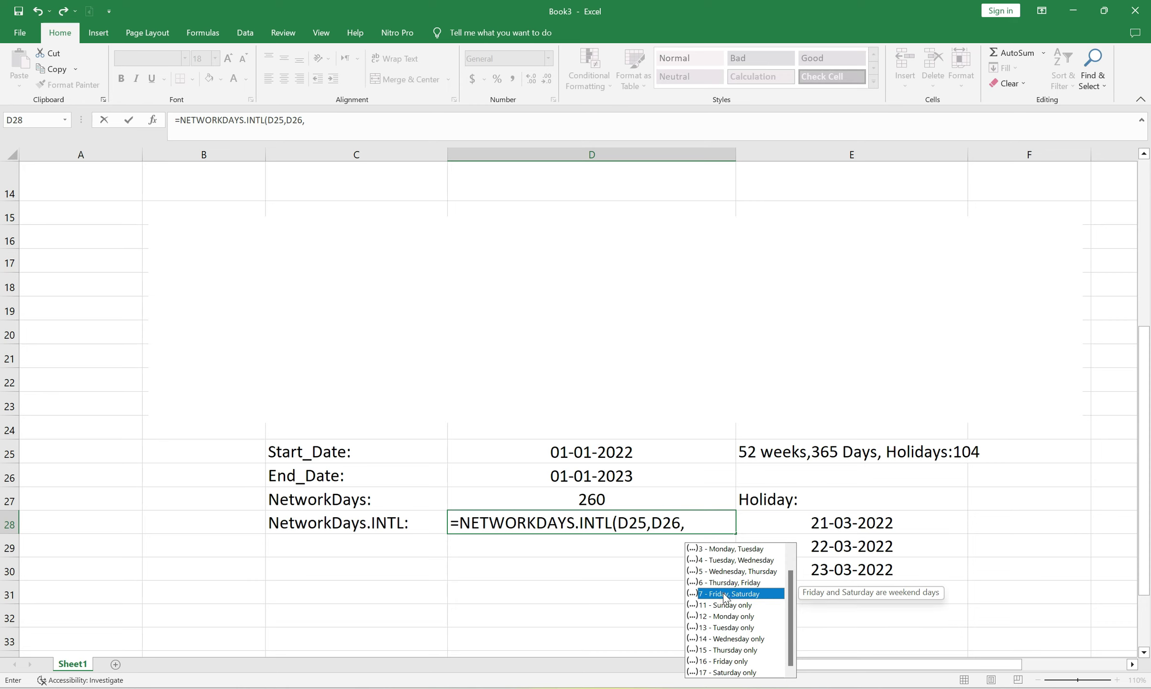
double_click(725, 596)
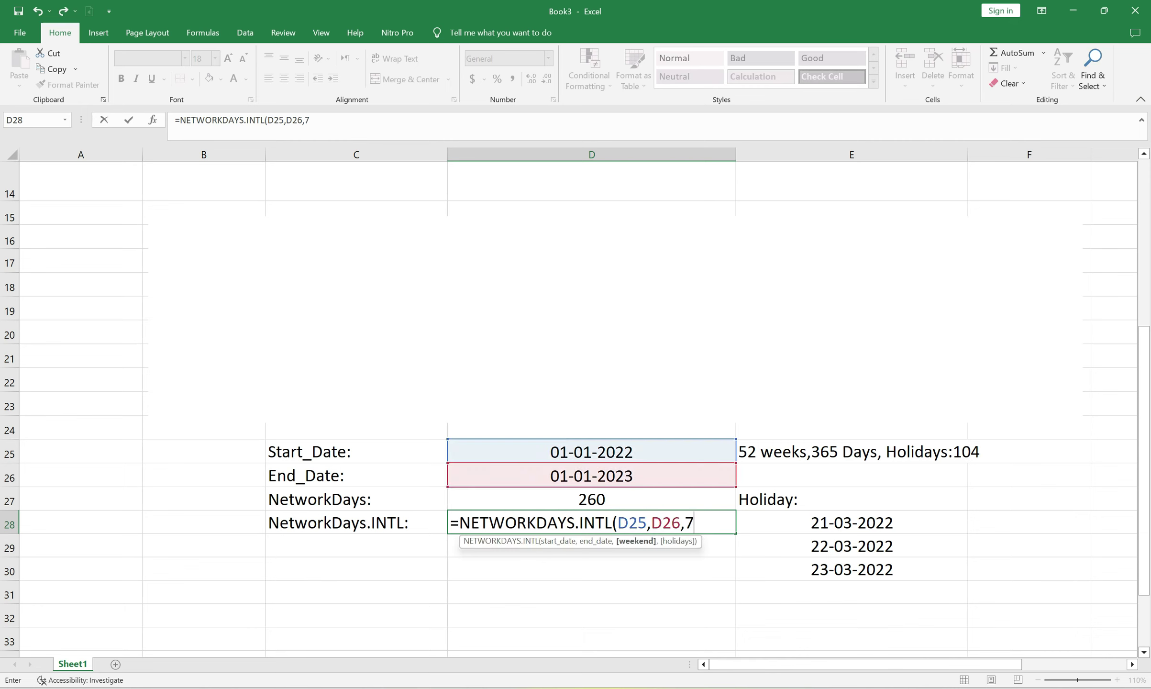
type(",")
left_click(860, 526)
left_click_drag(860, 527, 861, 570)
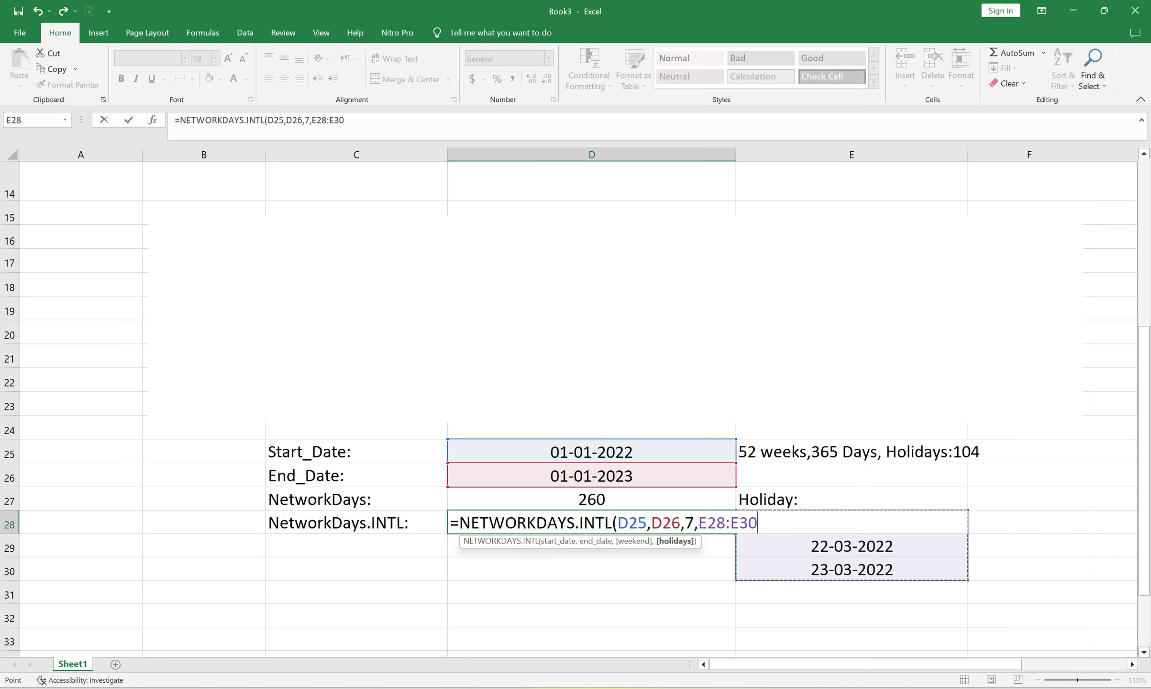
type(")")
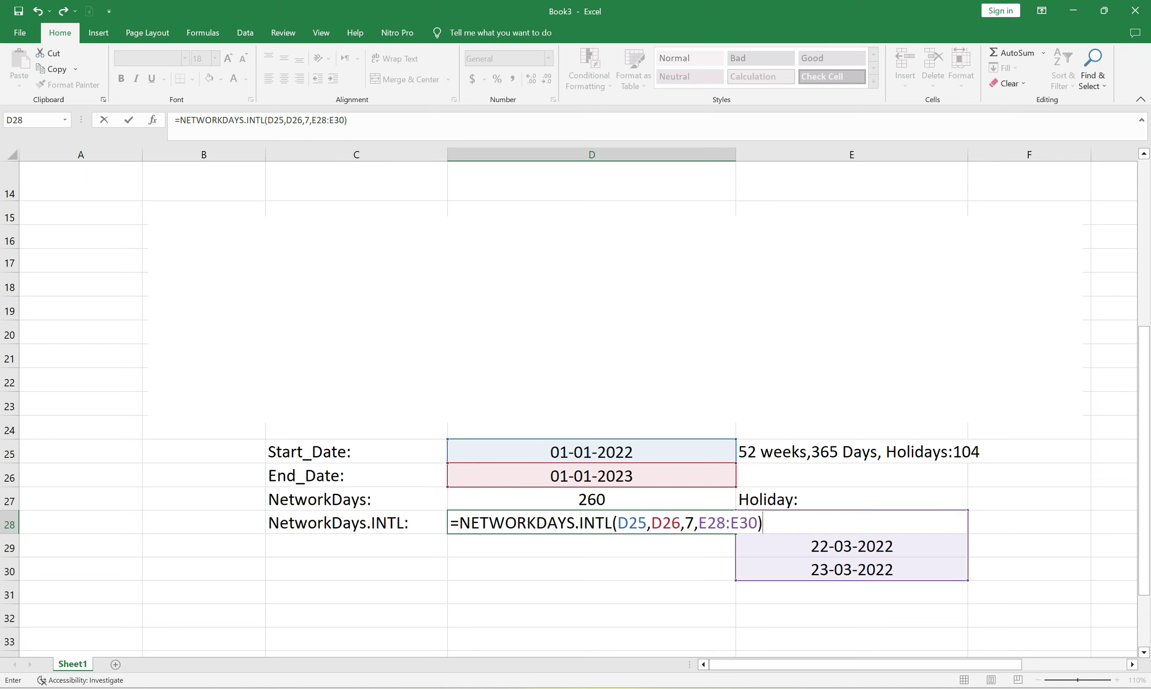
Commit the NETWORKDAYS.INTL formula in D28 and re-check it, confirming the result 258
key("Return")
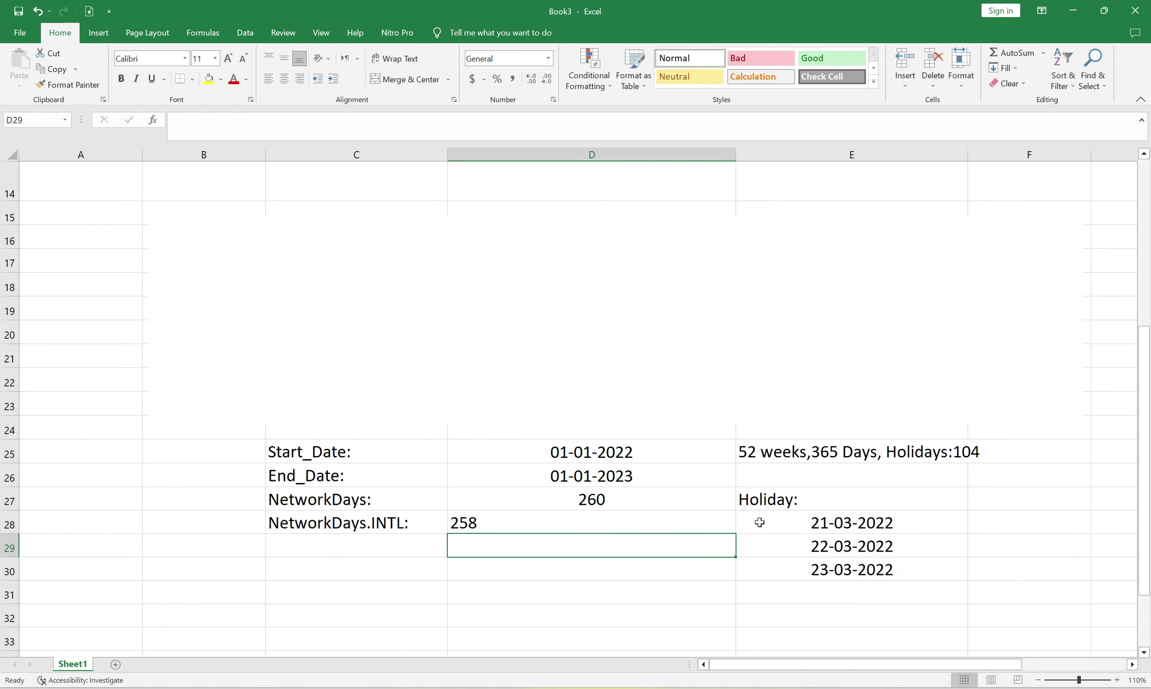
left_click(488, 524)
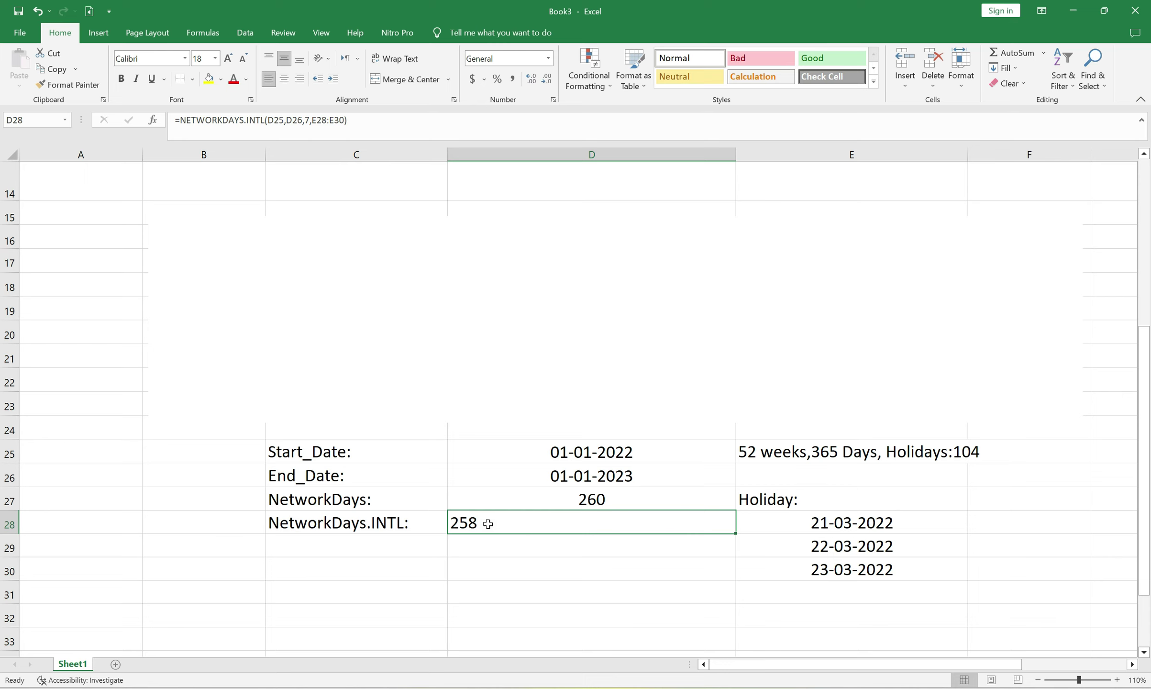
double_click(488, 524)
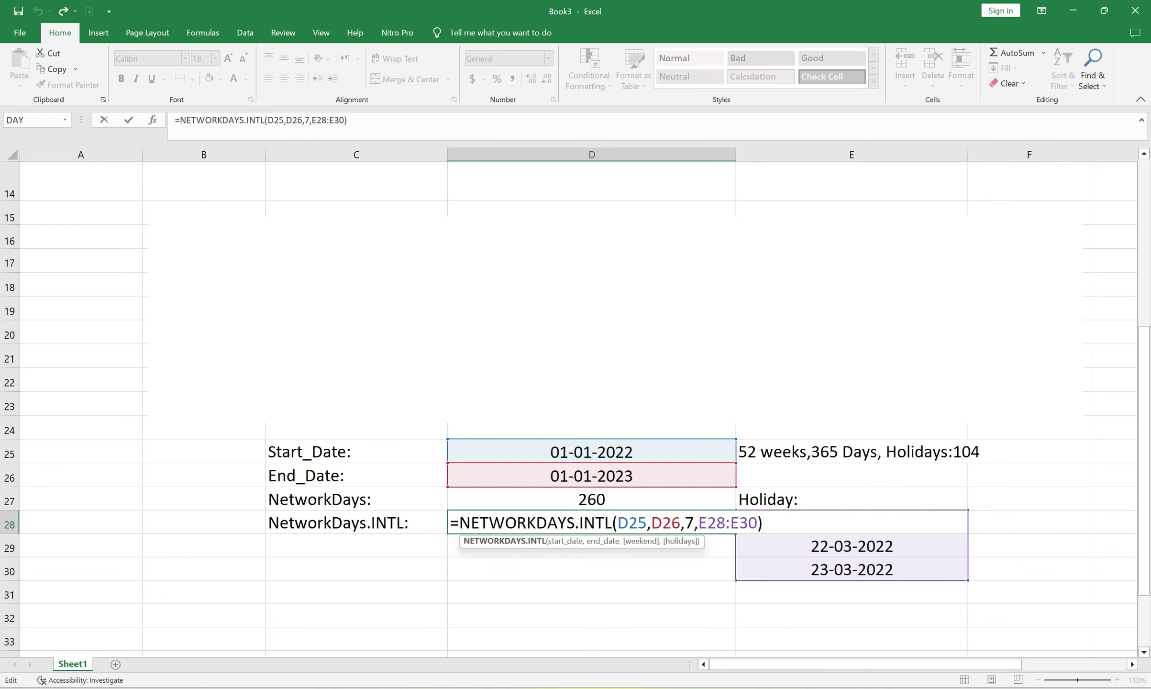
left_click(777, 518)
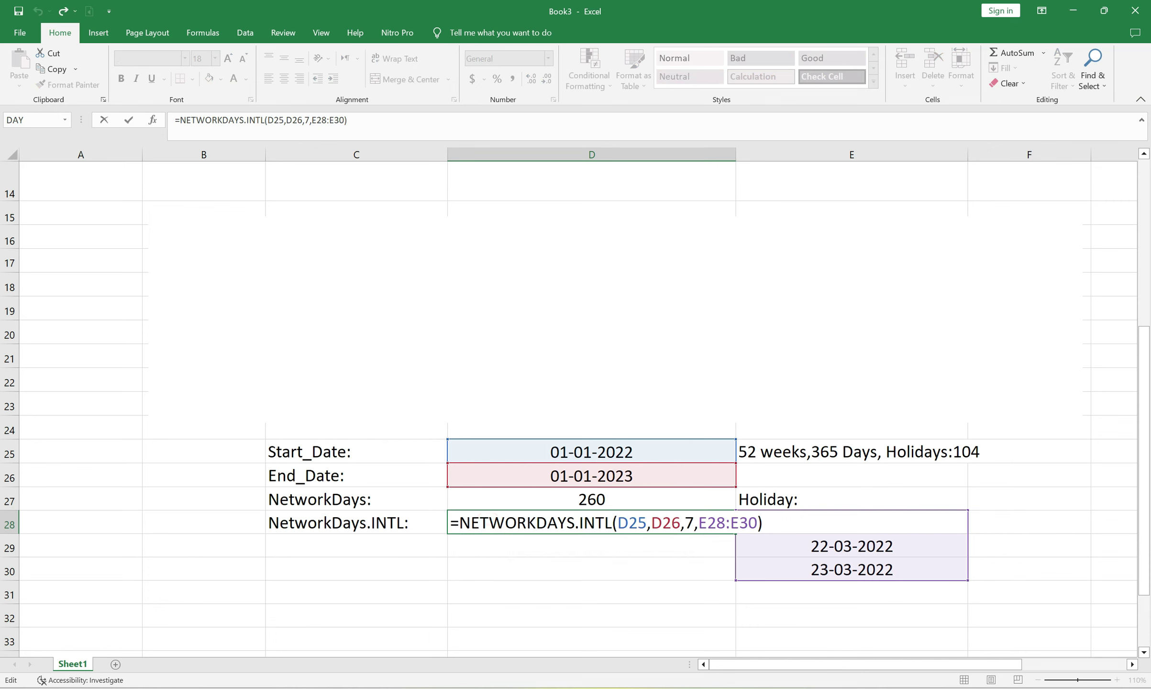
key("Return")
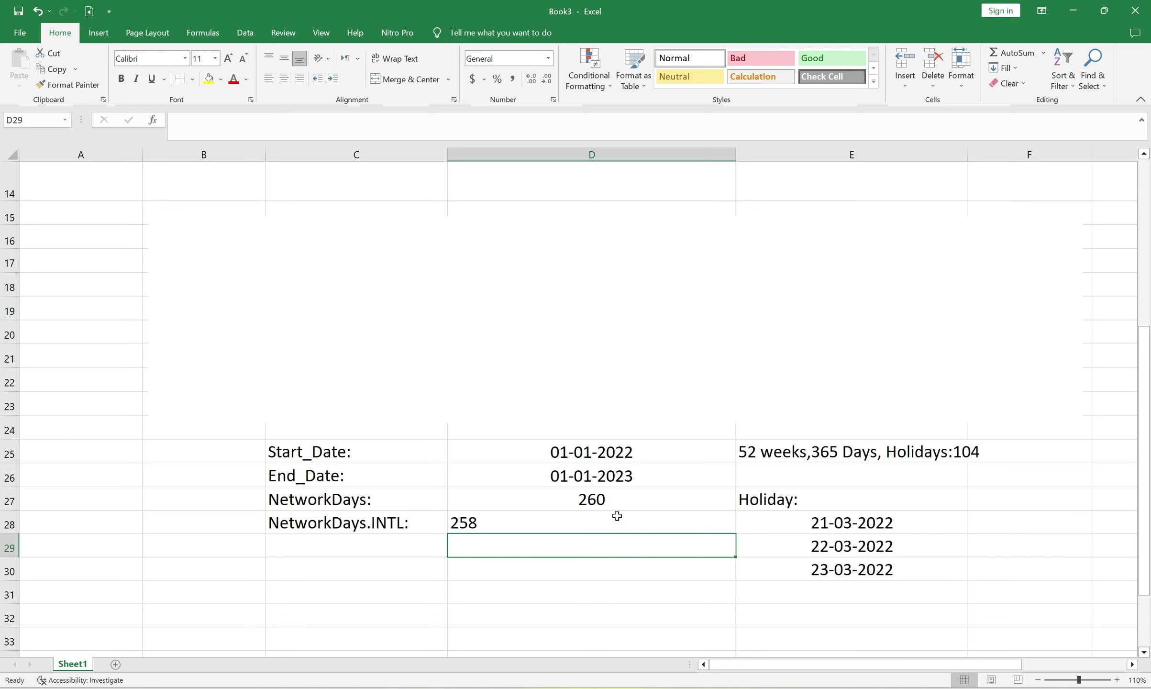
Review the formula's inputs: start date D25, end date D26, and holidays E28 to E30
left_click(616, 514)
key("Up")
left_click(596, 452)
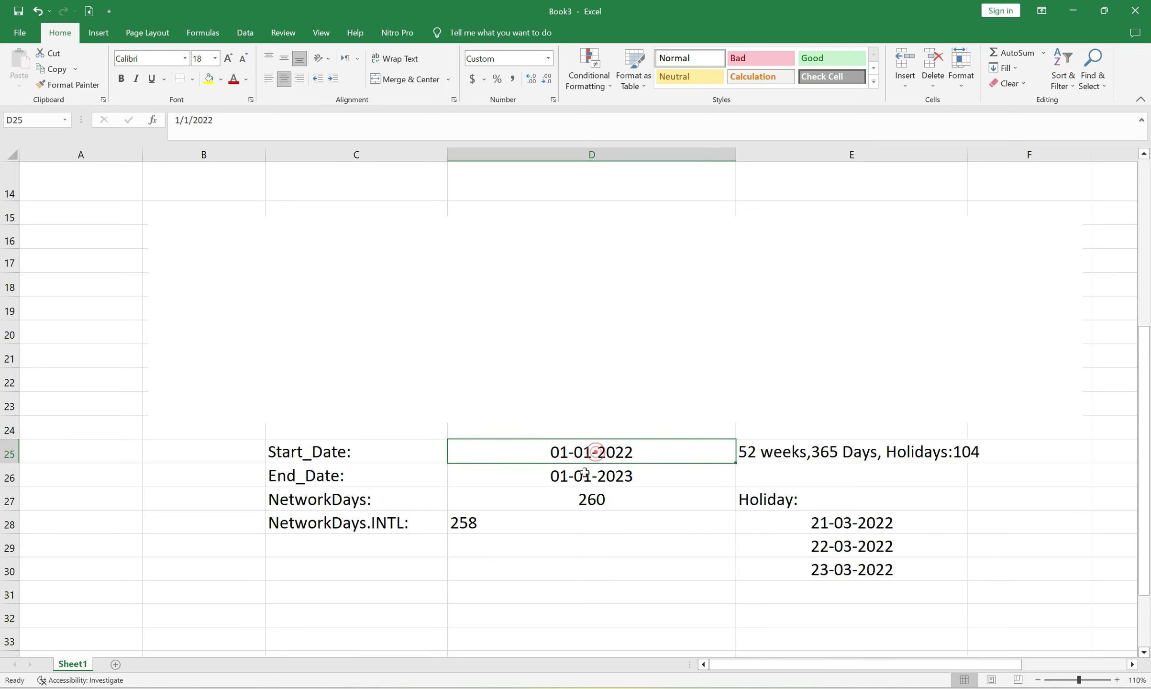
left_click(583, 475)
left_click(885, 523)
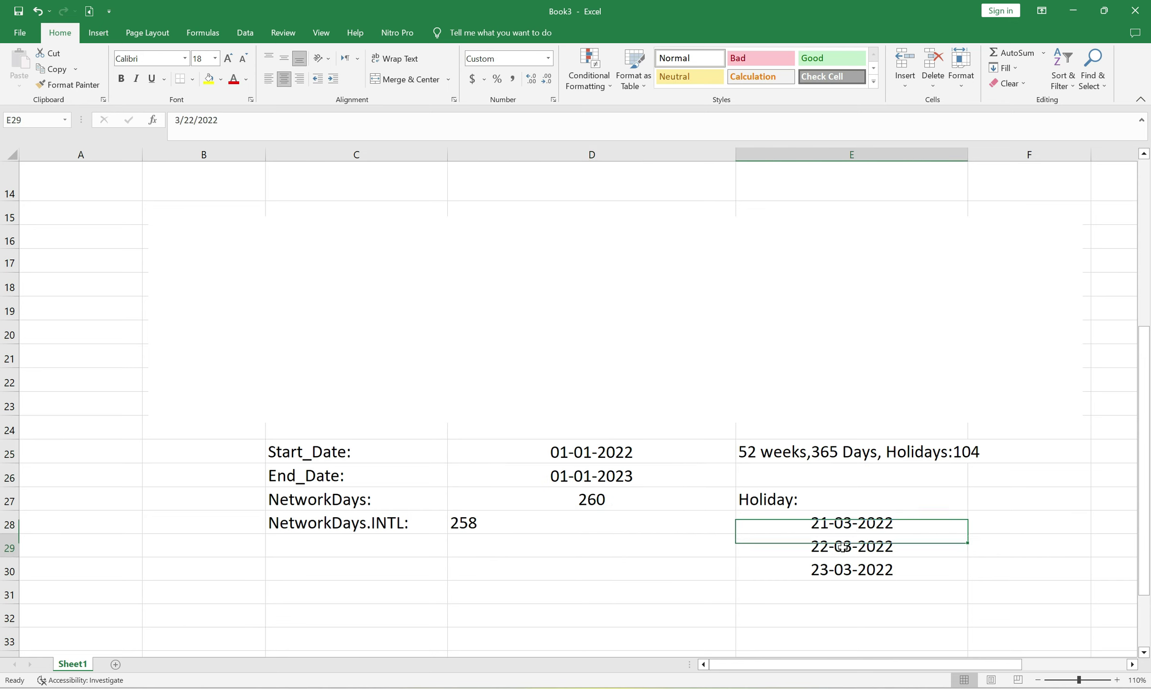
left_click(839, 573)
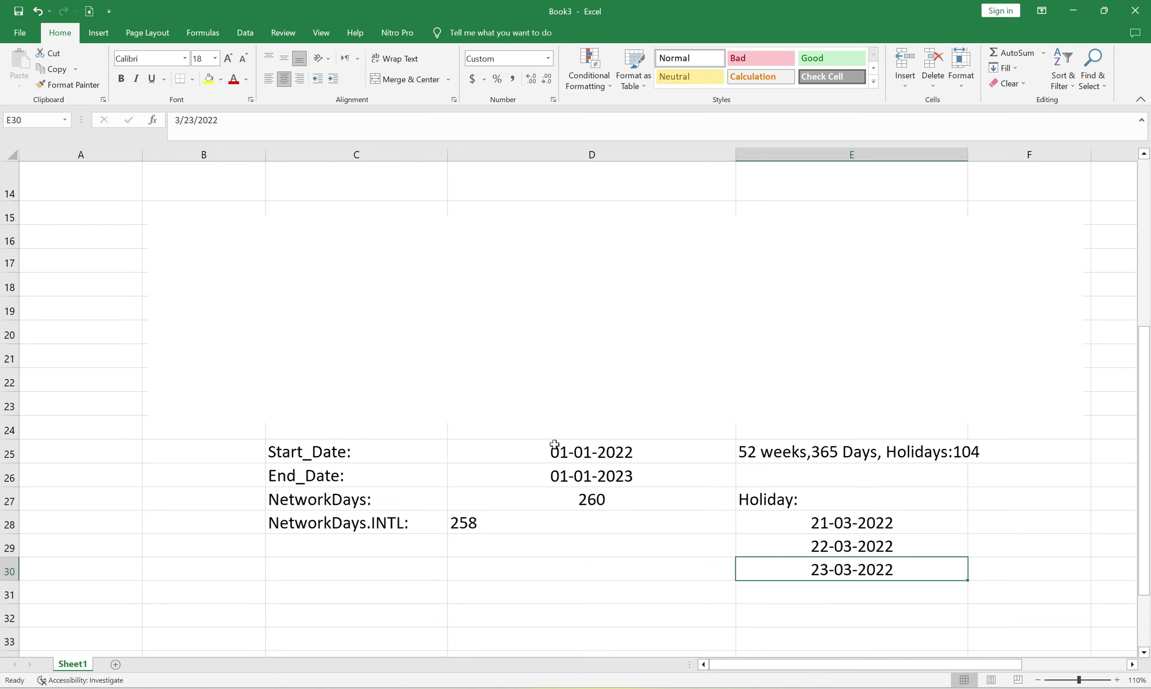
Compare the D25 start date with the first holiday 21-03-2022, then show the Formulas ribbon
left_click_drag(562, 452, 578, 473)
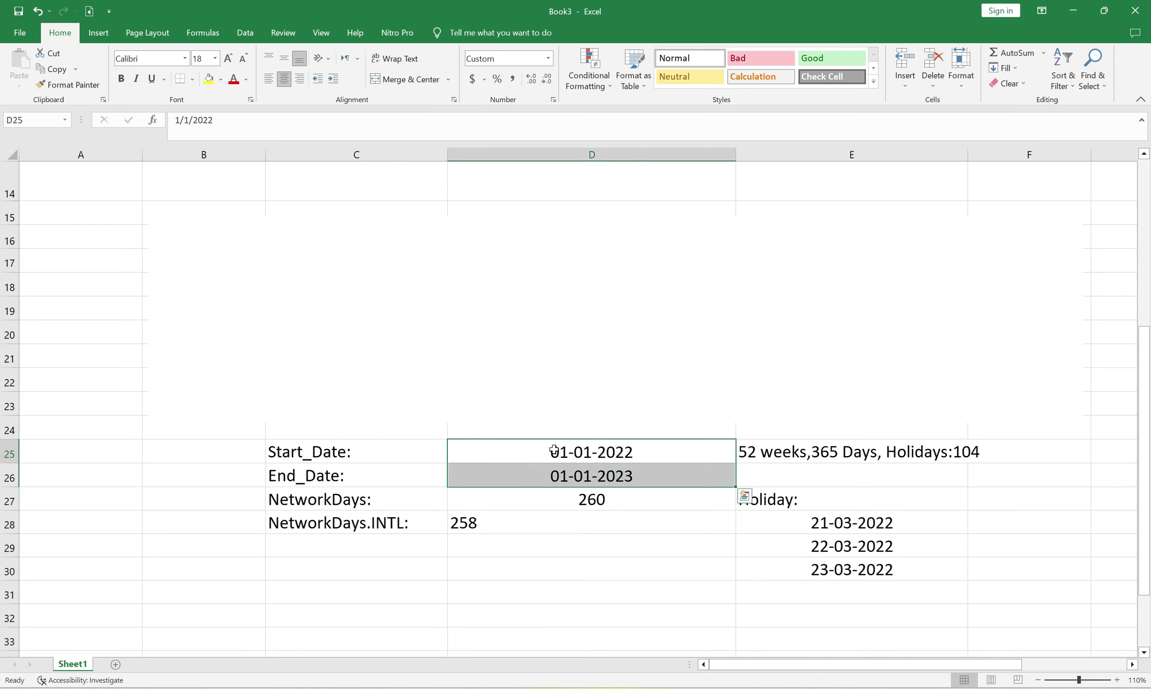
left_click(555, 451)
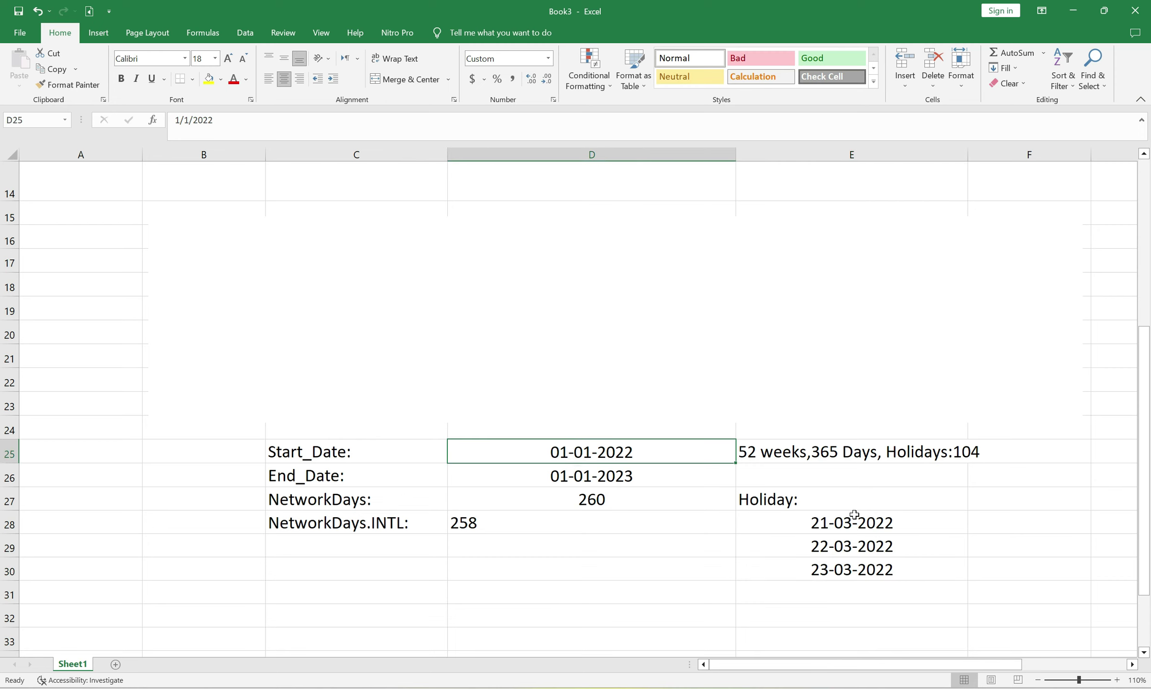
left_click(816, 523)
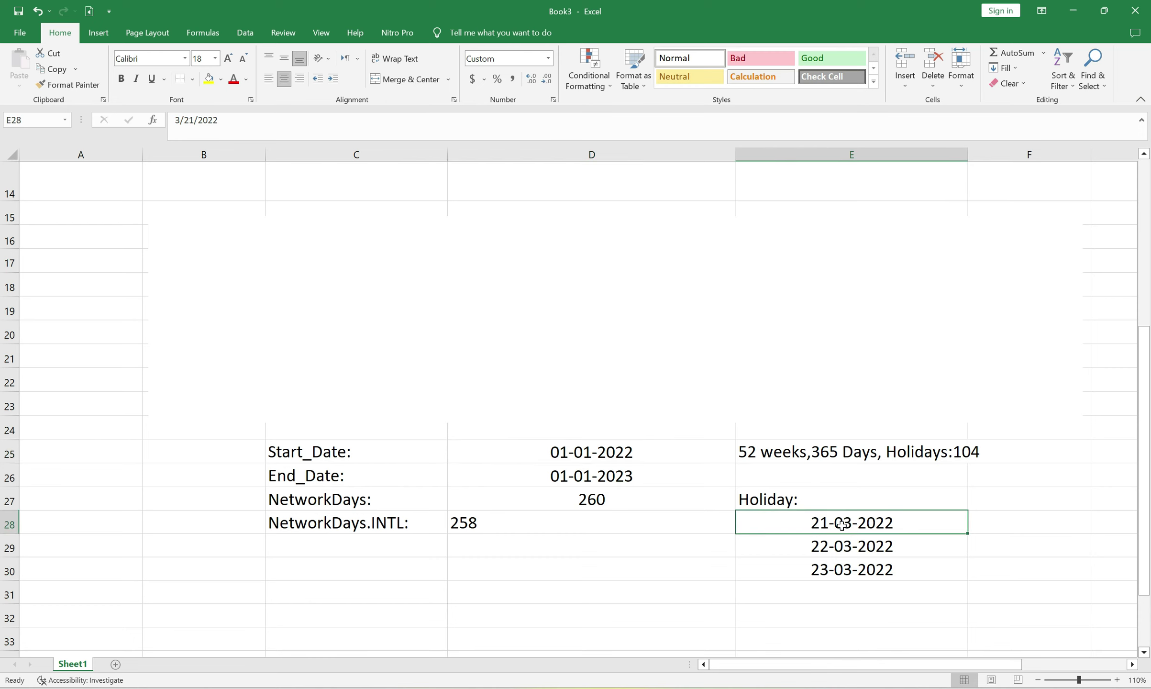
left_click(576, 450)
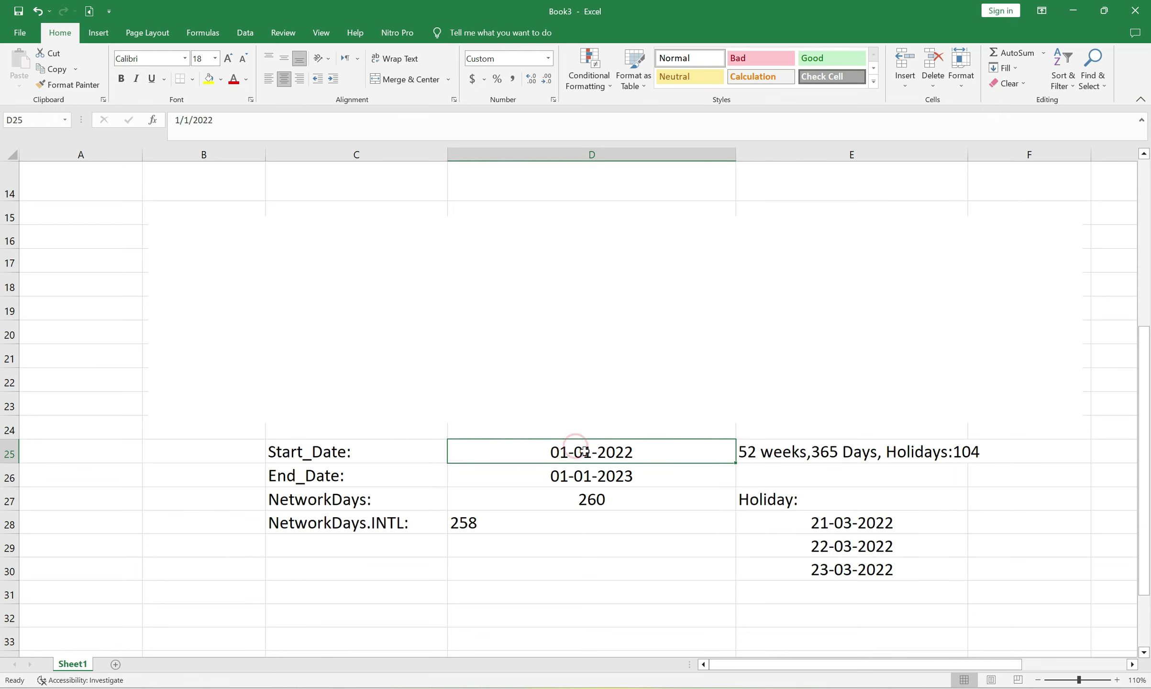
left_click(834, 523)
left_click(612, 450)
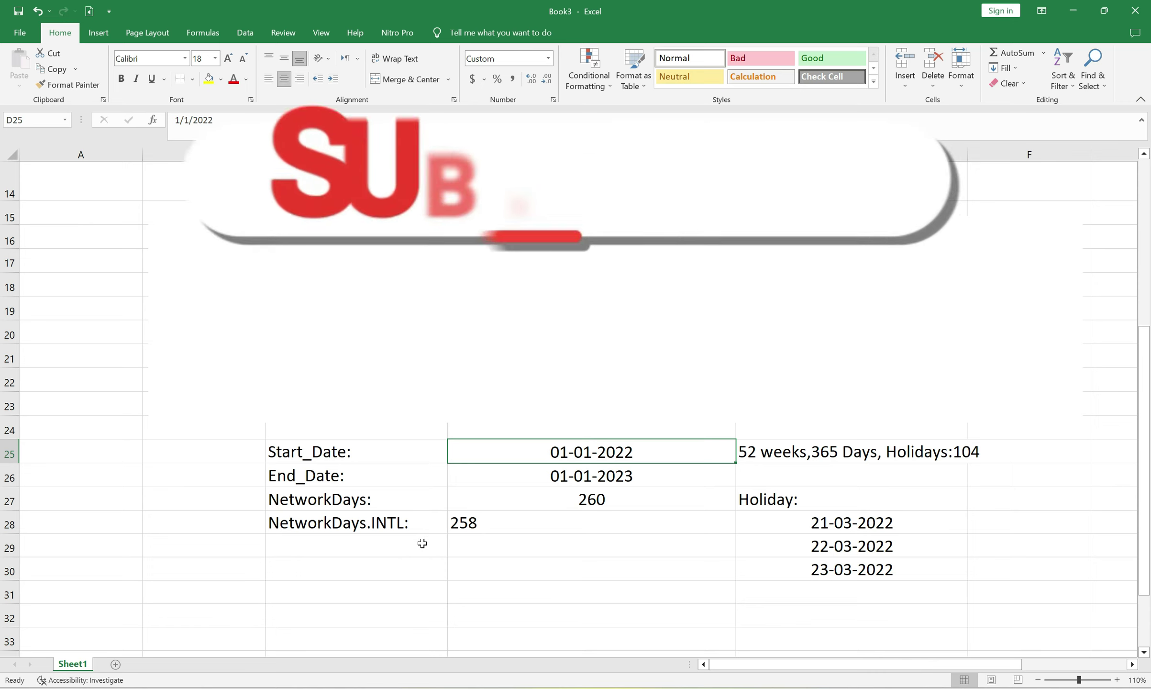
left_click(203, 33)
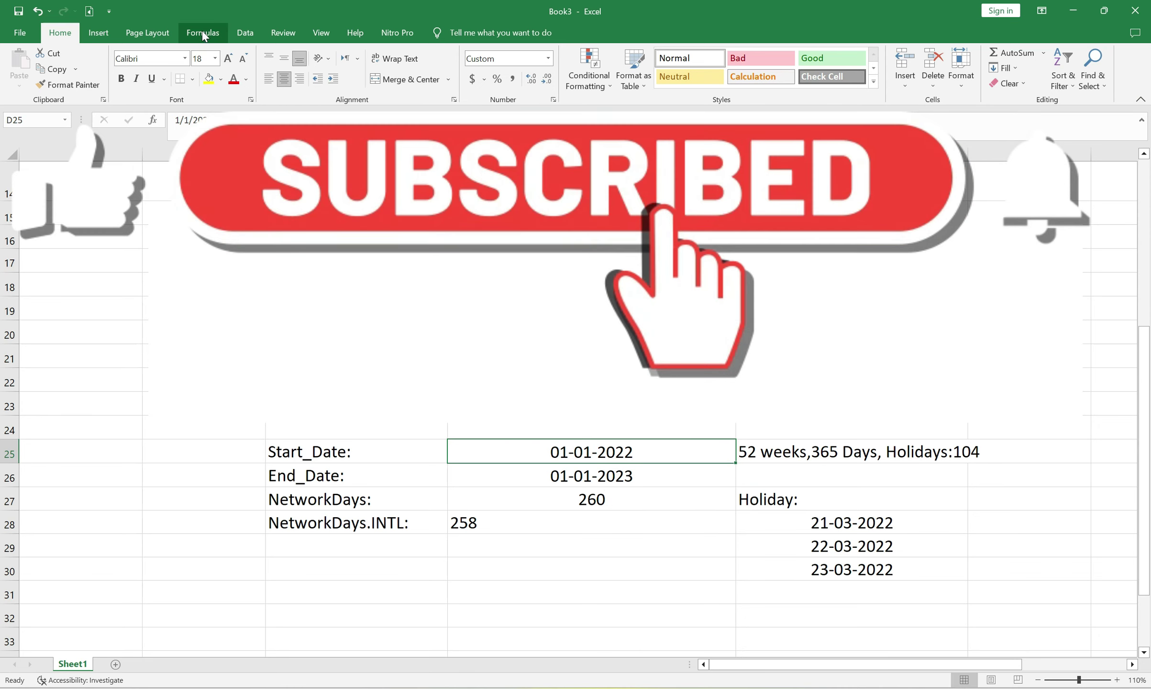